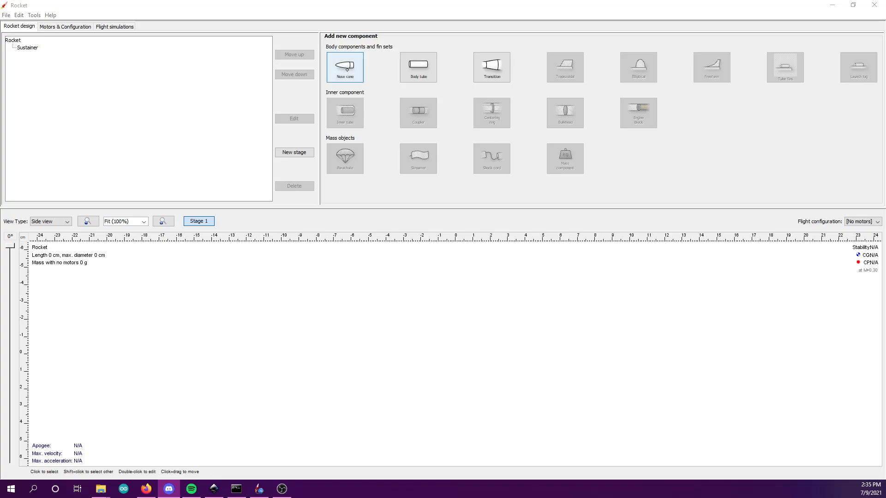
Step: Add a nose cone to the Sustainer stage
{"action": "left_click", "coordinate": [347, 69]}
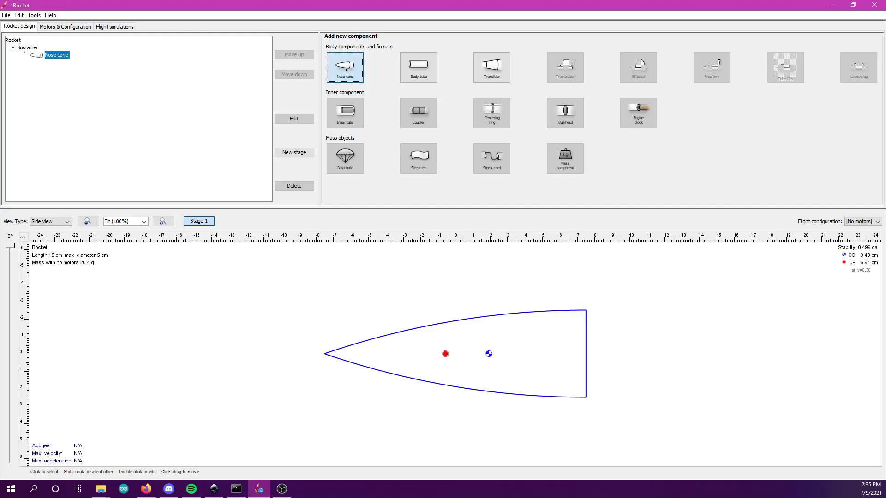
{"action": "left_click", "coordinate": [347, 69]}
{"action": "left_click", "coordinate": [347, 70]}
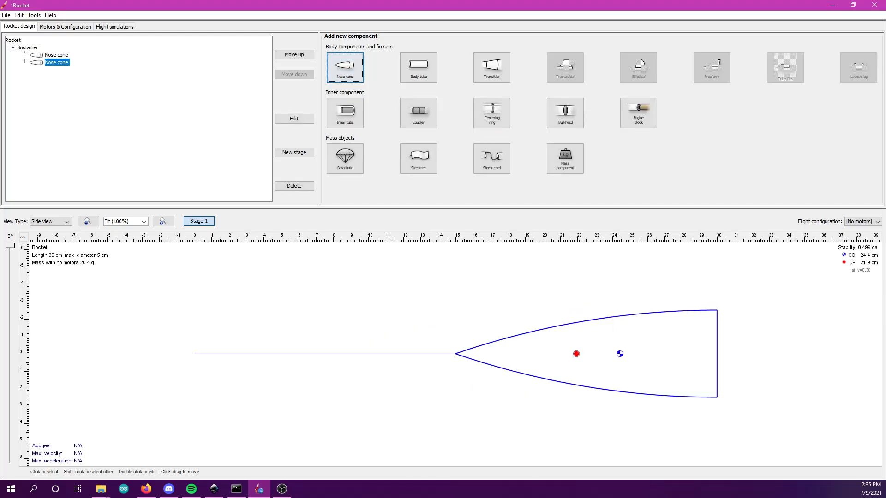
{"action": "left_click_drag", "start_coordinate": [160, 43], "coordinate": [248, 35]}
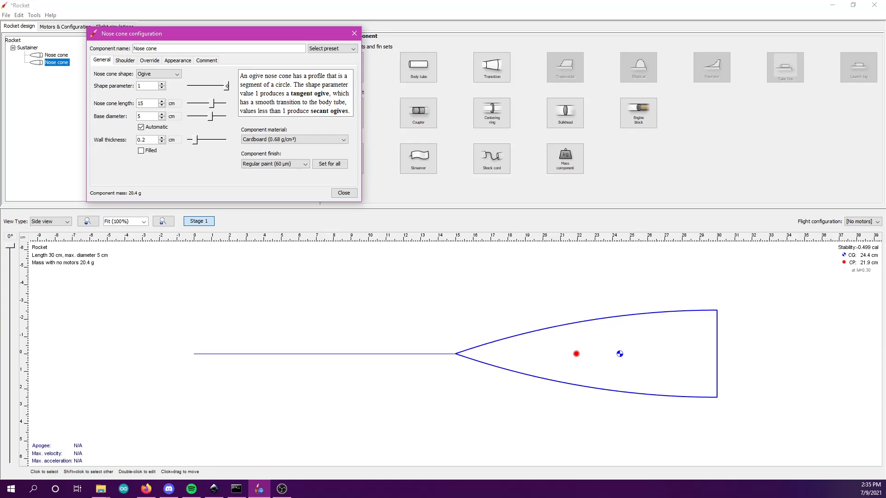
Step: Try the ogive nose cone's shape parameter at 0, then return it to 1
{"action": "left_click_drag", "start_coordinate": [226, 86], "coordinate": [87, 70]}
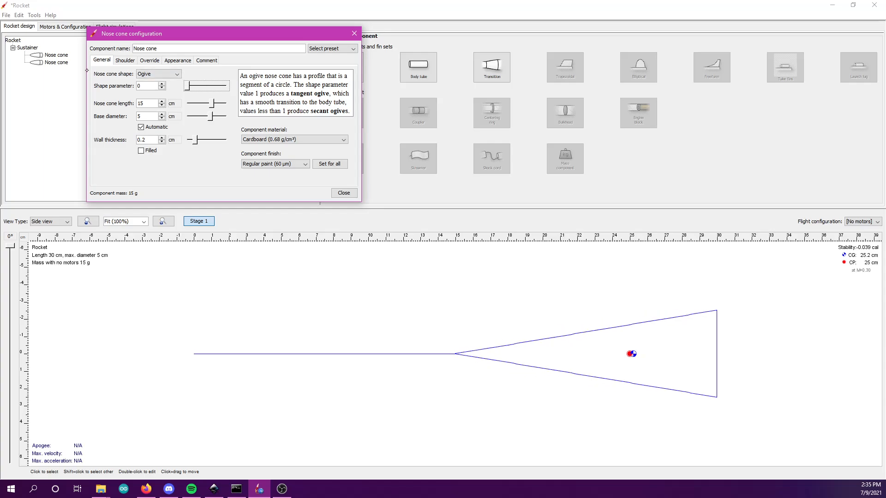
{"action": "left_click_drag", "start_coordinate": [86, 70], "coordinate": [185, 87]}
{"action": "left_click_drag", "start_coordinate": [125, 88], "coordinate": [260, 81]}
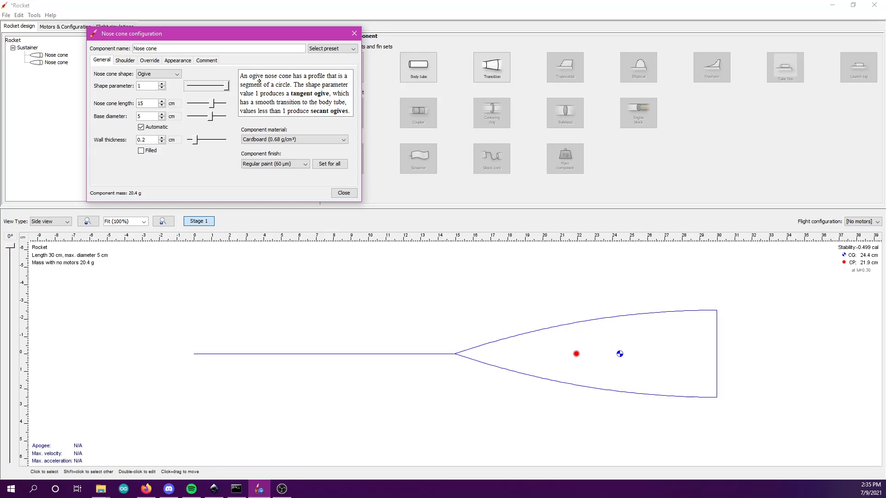
Step: Change the nose cone shape to Ellipsoid and set its length to 7.9 cm
{"action": "left_click", "coordinate": [157, 74]}
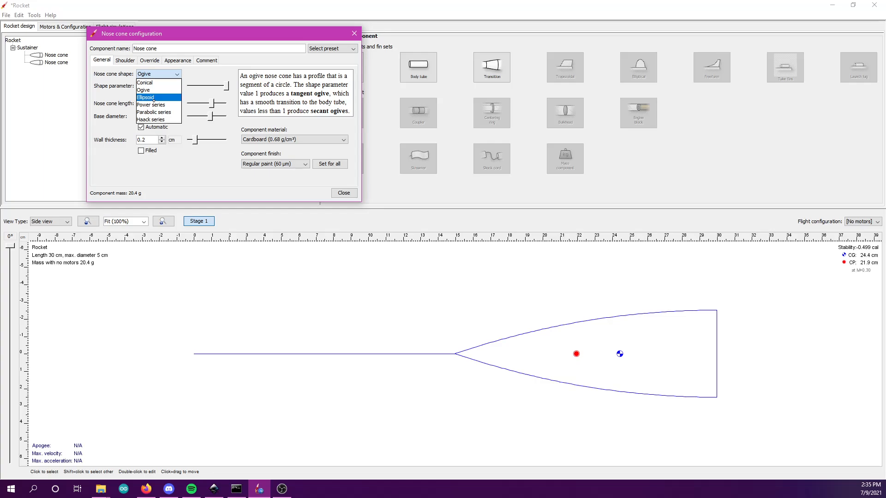
{"action": "left_click", "coordinate": [153, 97]}
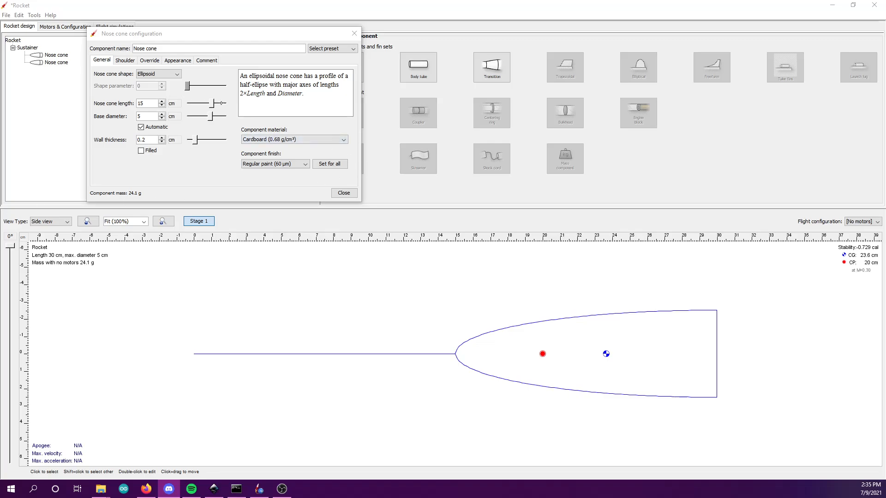
{"action": "mouse_move", "coordinate": [213, 104]}
{"action": "left_mouse_down"}
{"action": "mouse_move", "coordinate": [227, 100]}
{"action": "mouse_move", "coordinate": [202, 95]}
{"action": "left_mouse_up"}
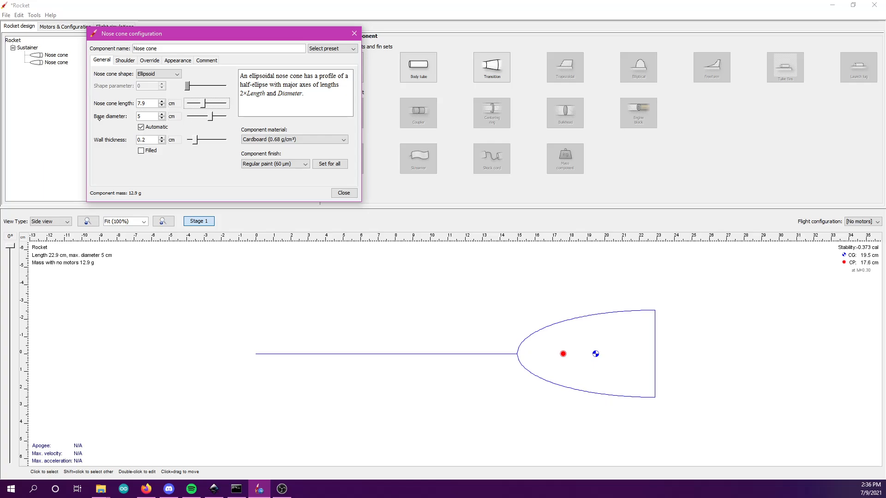
Step: Set the nose cone's base diameter to 7.1 cm and its wall thickness to 0.3 cm
{"action": "left_click_drag", "start_coordinate": [213, 116], "coordinate": [215, 115]}
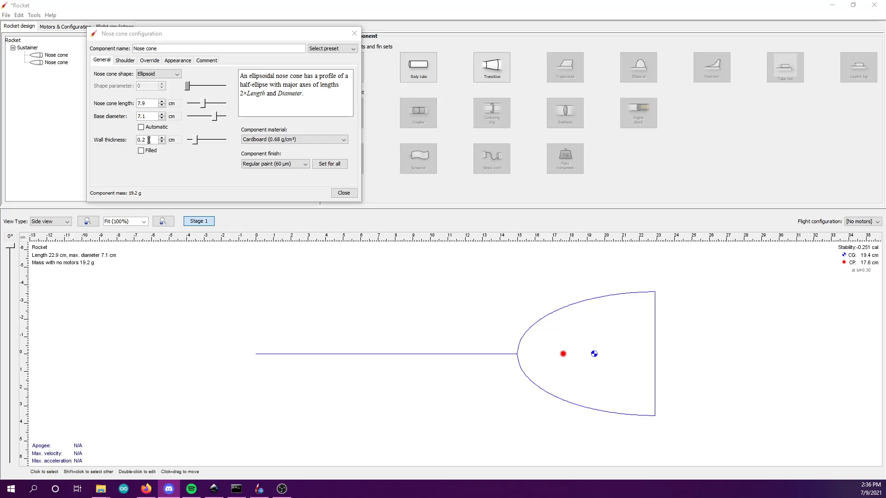
{"action": "left_click", "coordinate": [191, 140]}
{"action": "mouse_move", "coordinate": [197, 139]}
{"action": "left_mouse_down"}
{"action": "mouse_move", "coordinate": [208, 140]}
{"action": "mouse_move", "coordinate": [199, 140]}
{"action": "left_mouse_up"}
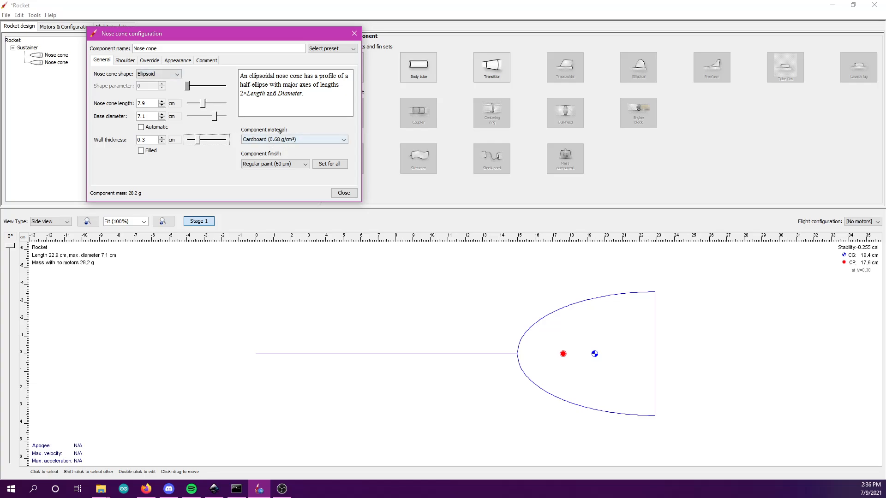
Step: Choose Polystyrene (1.05 g/cm³) as the nose cone's material
{"action": "left_click", "coordinate": [272, 140]}
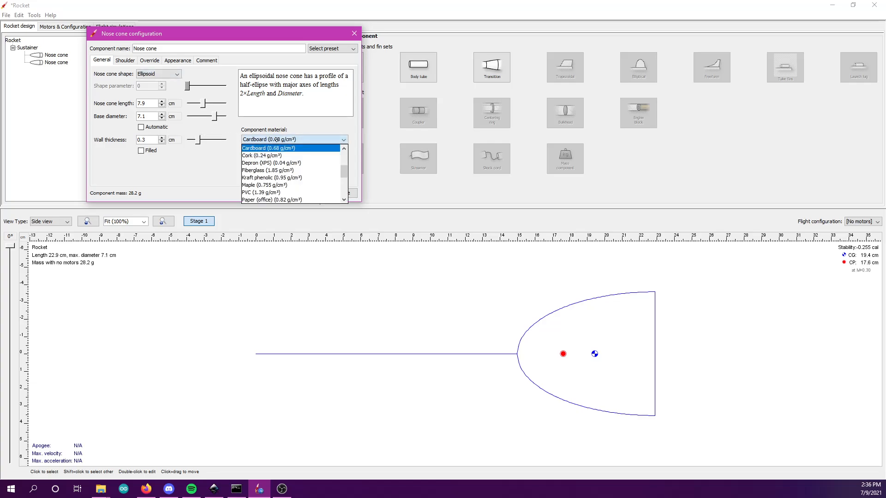
{"action": "scroll", "coordinate": [277, 164], "scroll_direction": "down", "scroll_amount": 2}
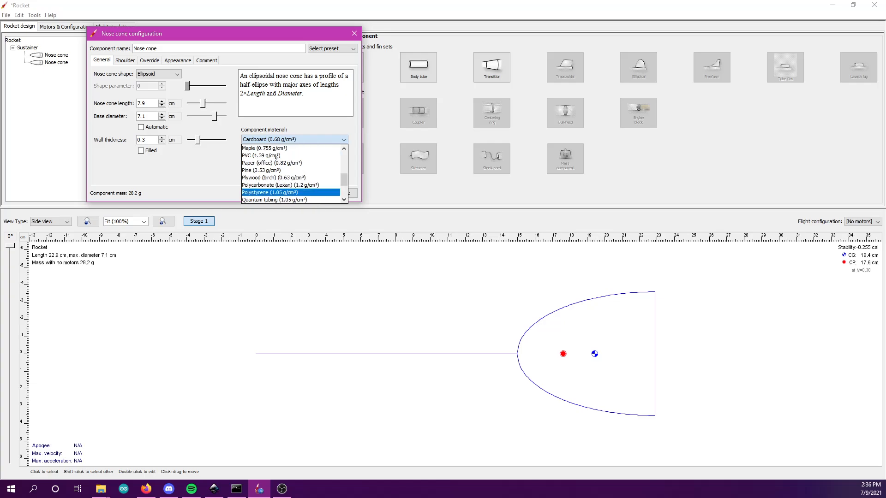
{"action": "scroll", "coordinate": [276, 171], "scroll_direction": "down", "scroll_amount": 2}
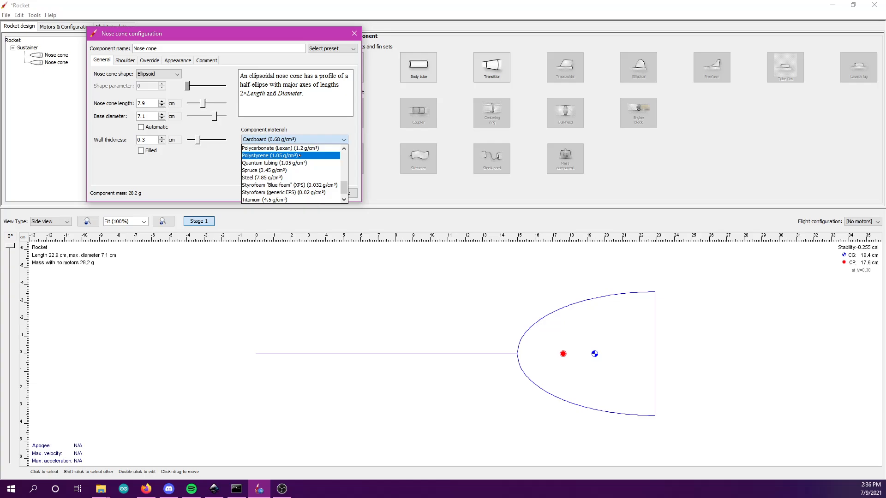
{"action": "scroll", "coordinate": [299, 155], "scroll_direction": "up", "scroll_amount": 3}
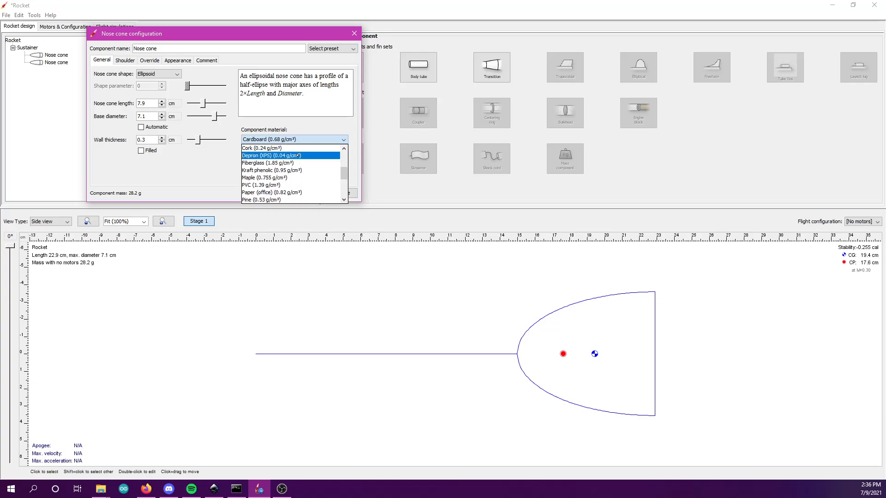
{"action": "scroll", "coordinate": [290, 159], "scroll_direction": "down", "scroll_amount": 2}
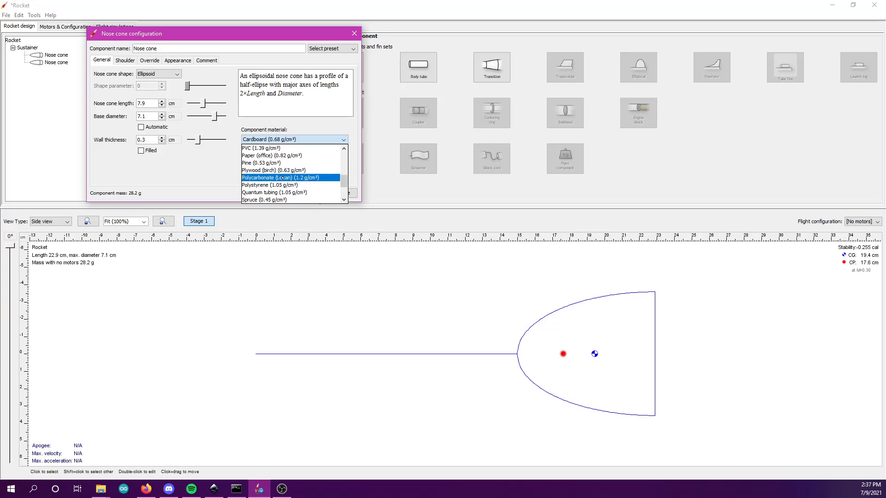
{"action": "left_click", "coordinate": [279, 185]}
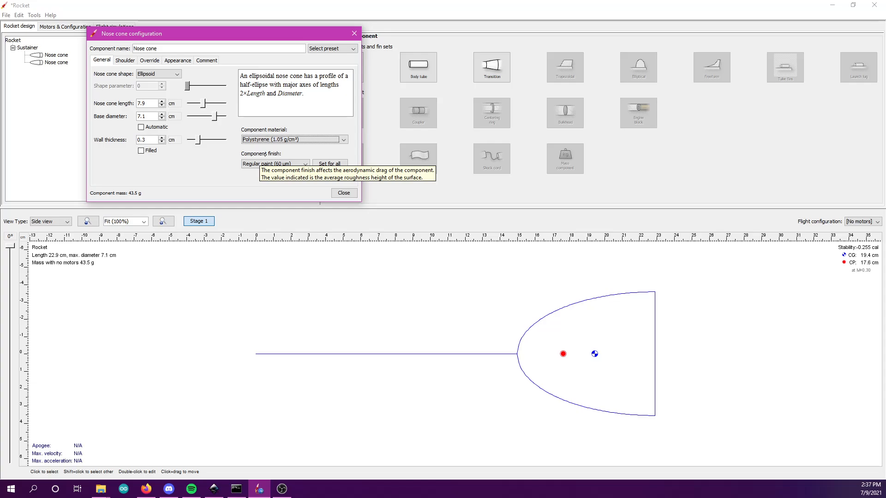
Step: Set the nose cone's component finish to Smooth paint (20 µm)
{"action": "left_click", "coordinate": [269, 163]}
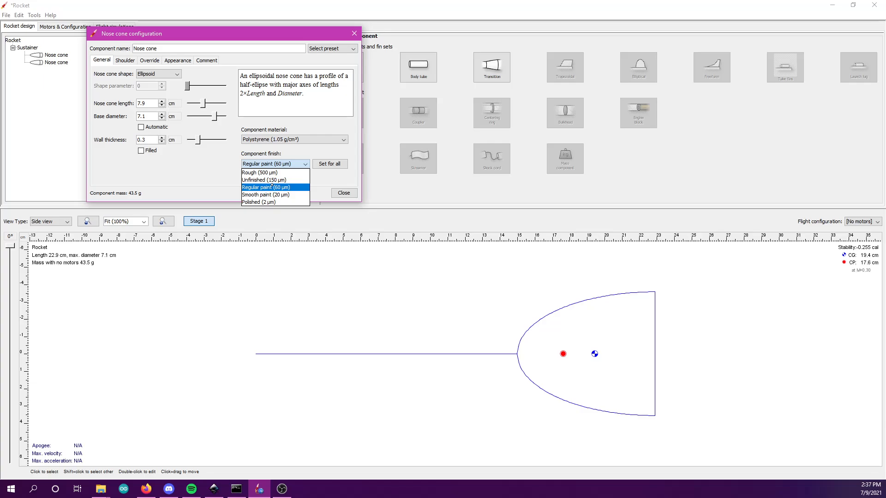
{"action": "left_click", "coordinate": [188, 171]}
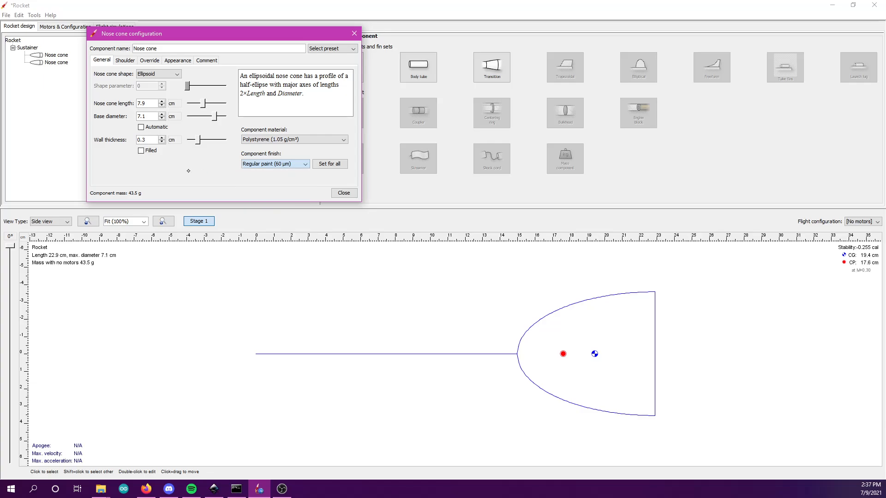
{"action": "left_click", "coordinate": [258, 164]}
{"action": "left_click", "coordinate": [253, 172]}
{"action": "left_click", "coordinate": [253, 164]}
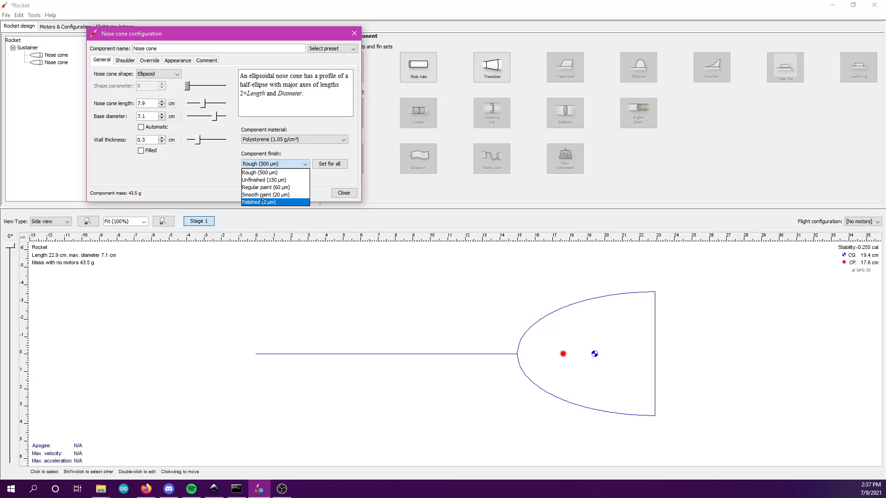
{"action": "left_click", "coordinate": [260, 195]}
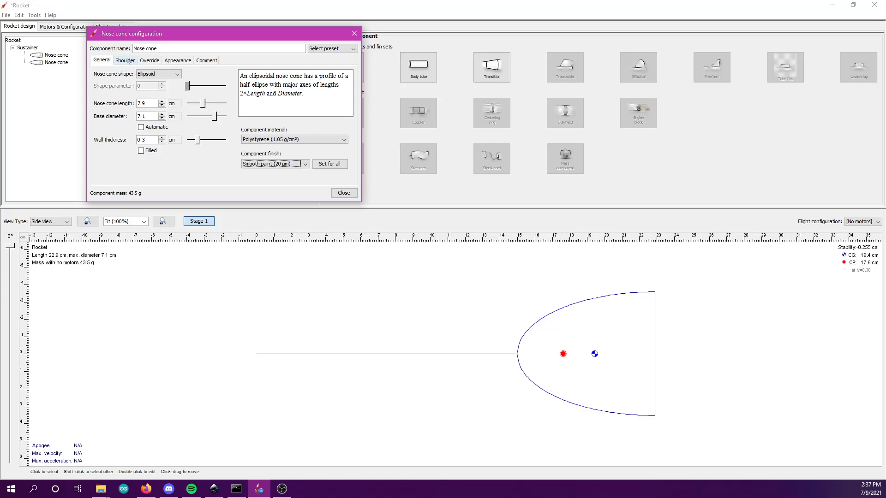
Step: Give the nose cone a shoulder 6.9 cm in diameter, 4.4 cm long and 0.3 cm thick, and close its configuration
{"action": "left_click", "coordinate": [125, 61]}
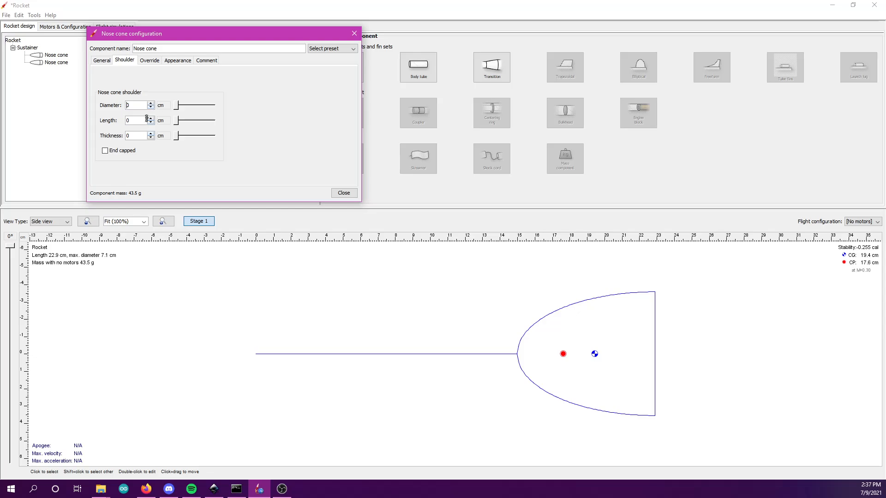
{"action": "mouse_move", "coordinate": [178, 120]}
{"action": "left_mouse_down"}
{"action": "mouse_move", "coordinate": [204, 125]}
{"action": "mouse_move", "coordinate": [179, 106]}
{"action": "mouse_move", "coordinate": [213, 107]}
{"action": "left_mouse_up"}
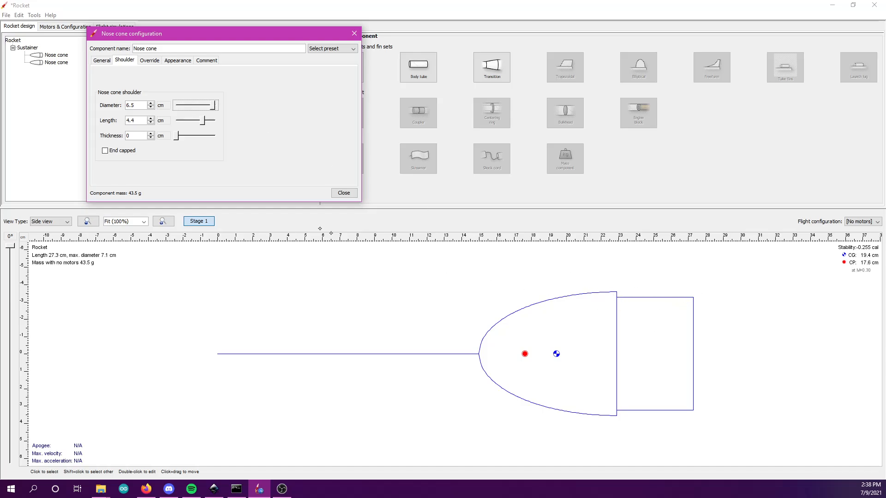
{"action": "left_click_drag", "start_coordinate": [212, 106], "coordinate": [214, 107]}
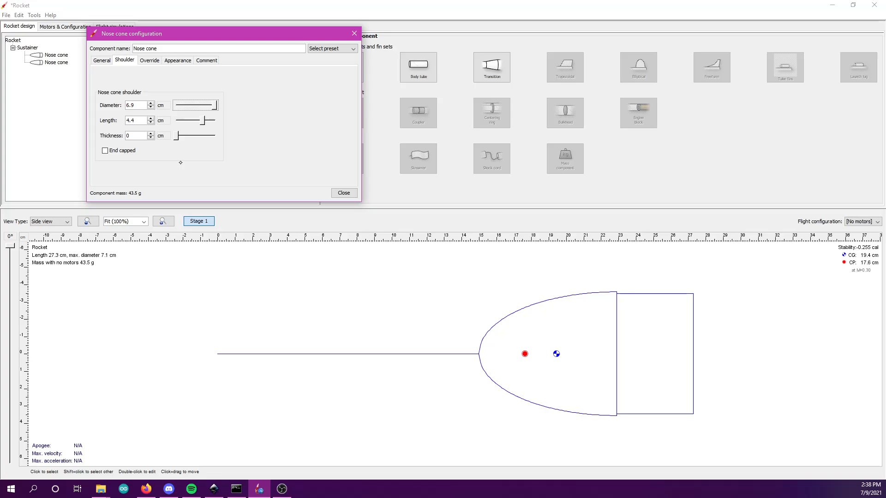
{"action": "left_click_drag", "start_coordinate": [175, 137], "coordinate": [180, 138]}
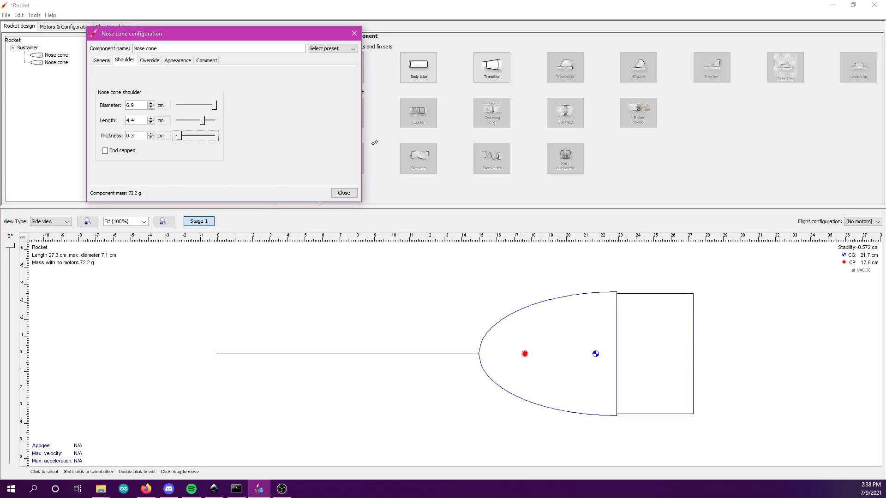
{"action": "left_click", "coordinate": [344, 192]}
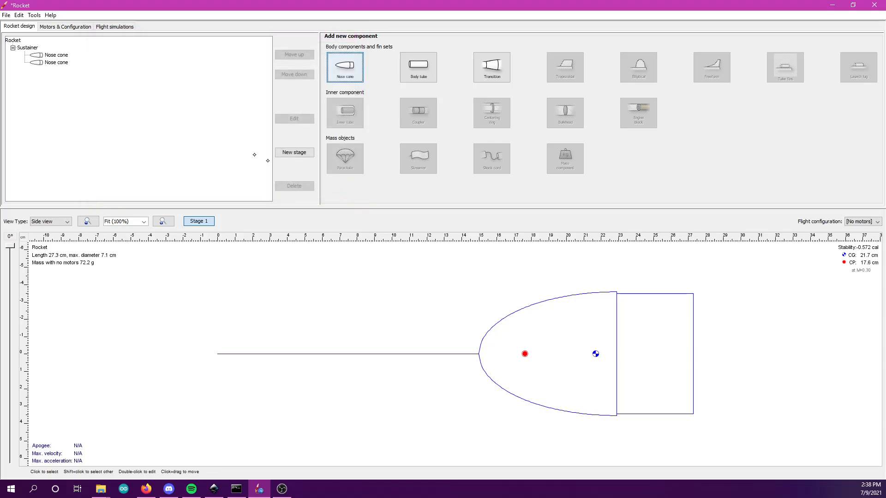
Step: Delete the redundant first nose cone from the Sustainer stage, keeping the ellipsoid one
{"action": "left_click", "coordinate": [41, 56]}
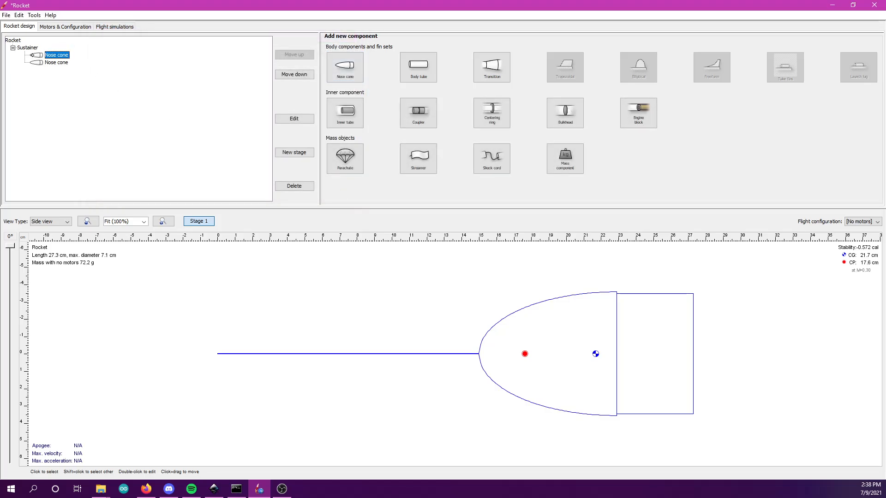
{"action": "left_click", "coordinate": [41, 62]}
{"action": "left_click", "coordinate": [48, 55]}
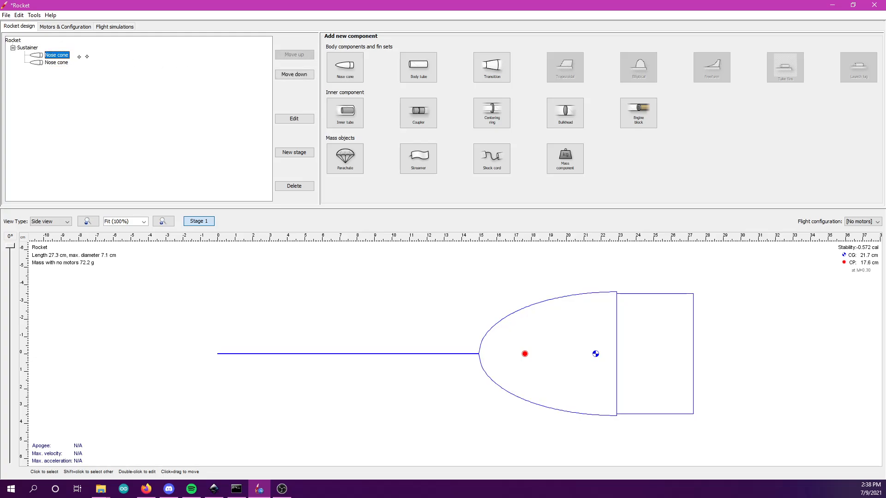
{"action": "left_click", "coordinate": [289, 186]}
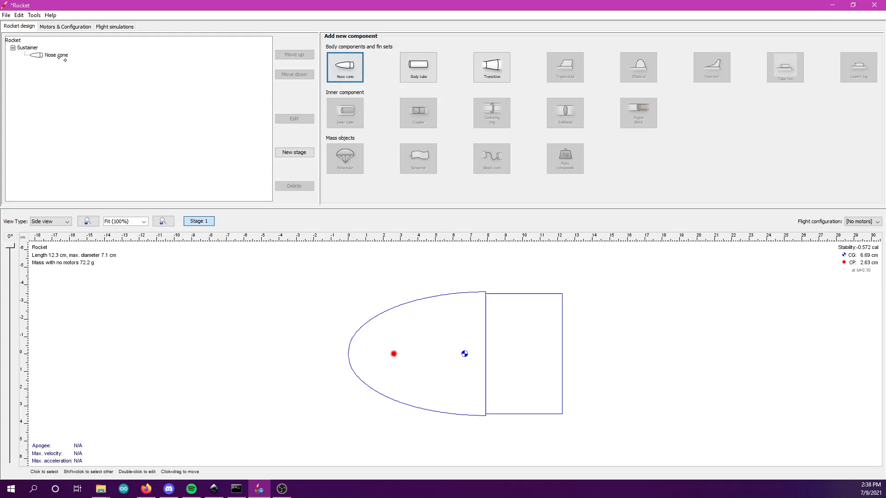
{"action": "left_click", "coordinate": [44, 54]}
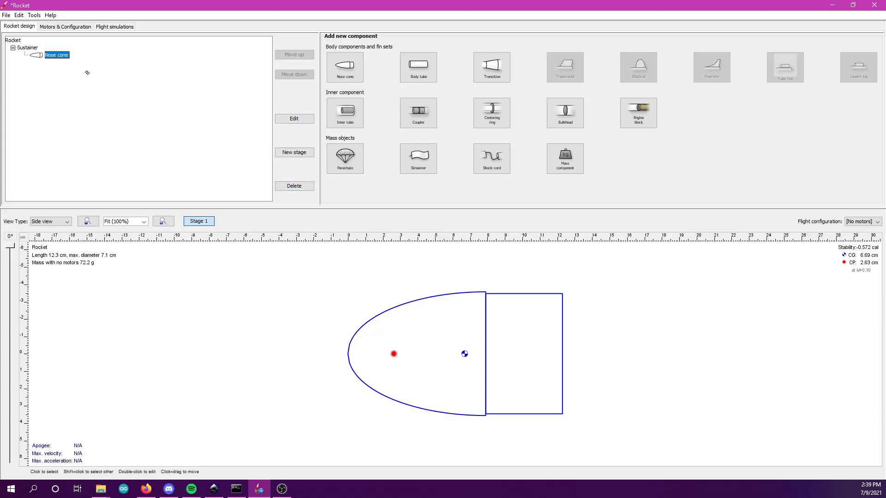
{"action": "left_click", "coordinate": [13, 48]}
{"action": "left_click", "coordinate": [13, 48]}
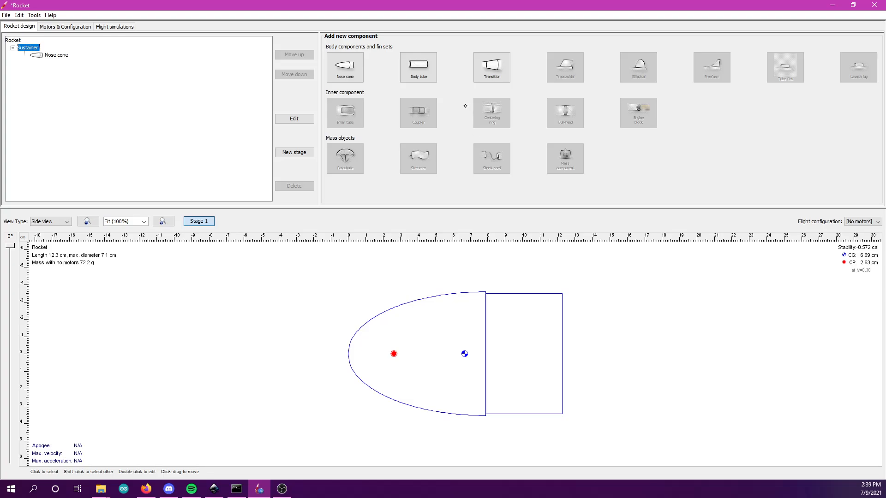
{"action": "left_click", "coordinate": [44, 55]}
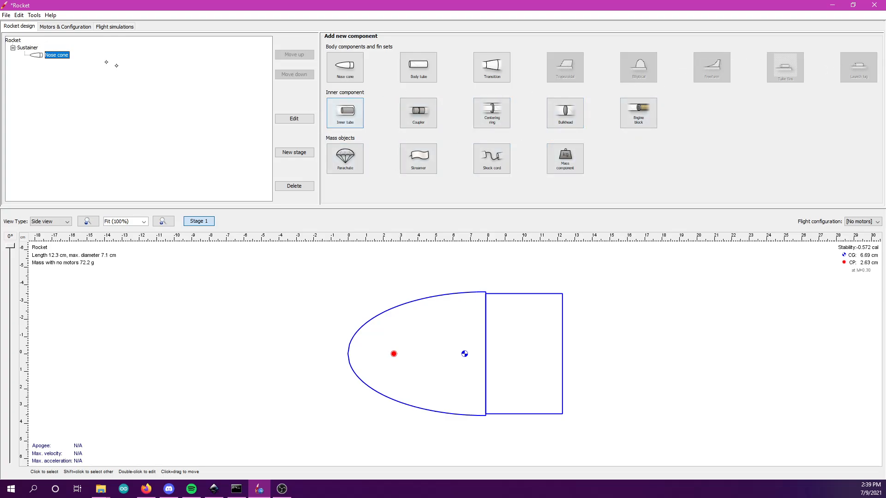
{"action": "left_click", "coordinate": [19, 47]}
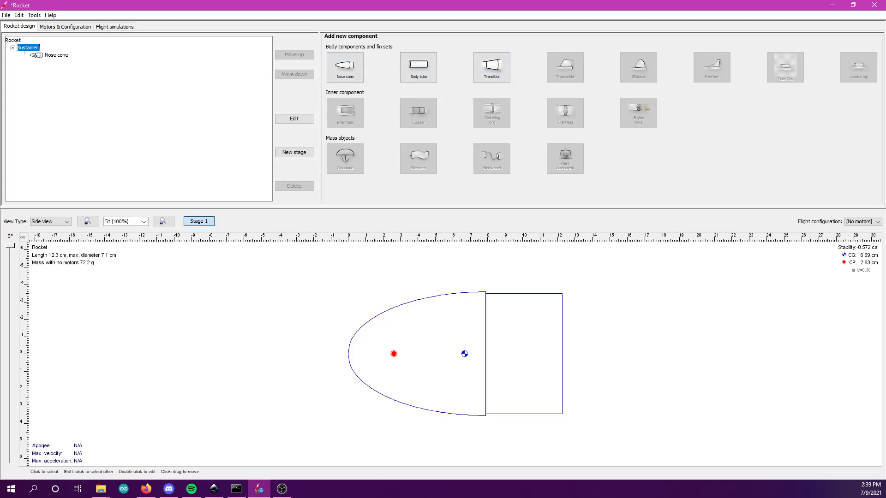
Step: Add a body tube behind the nose cone and set its length to 57 cm
{"action": "key", "text": "Down"}
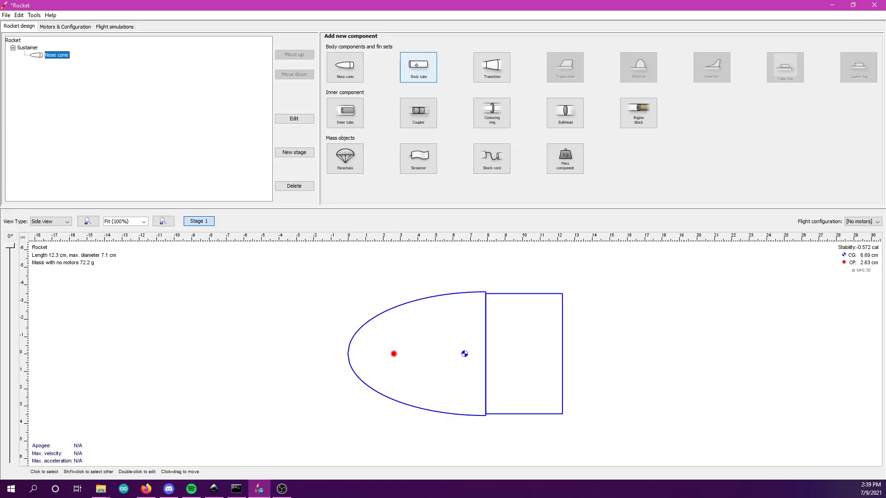
{"action": "left_click", "coordinate": [418, 67]}
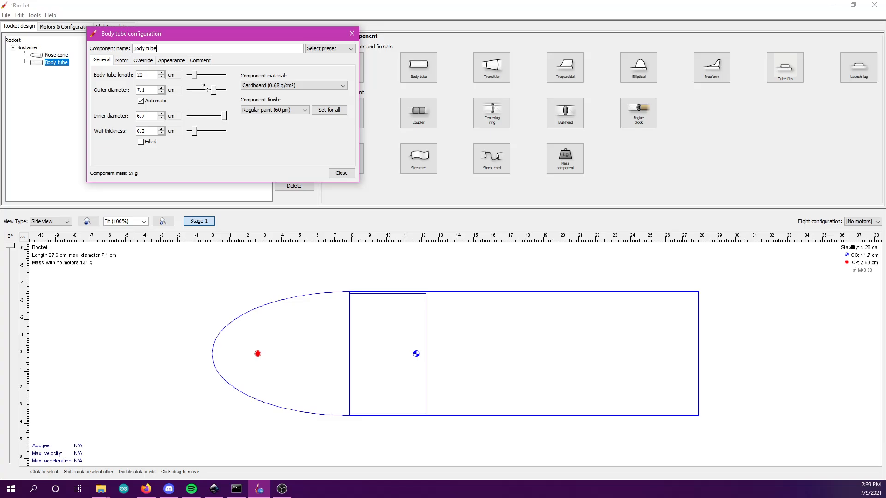
{"action": "left_click", "coordinate": [188, 75]}
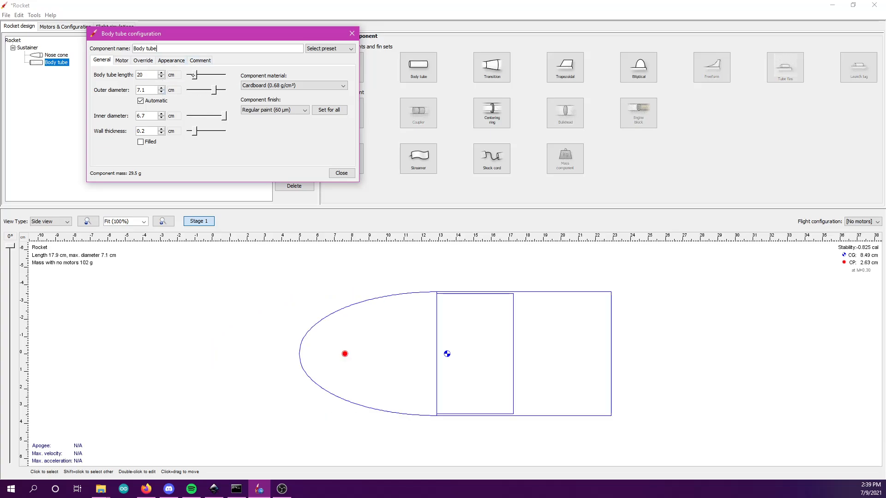
{"action": "left_click_drag", "start_coordinate": [206, 74], "coordinate": [208, 76]}
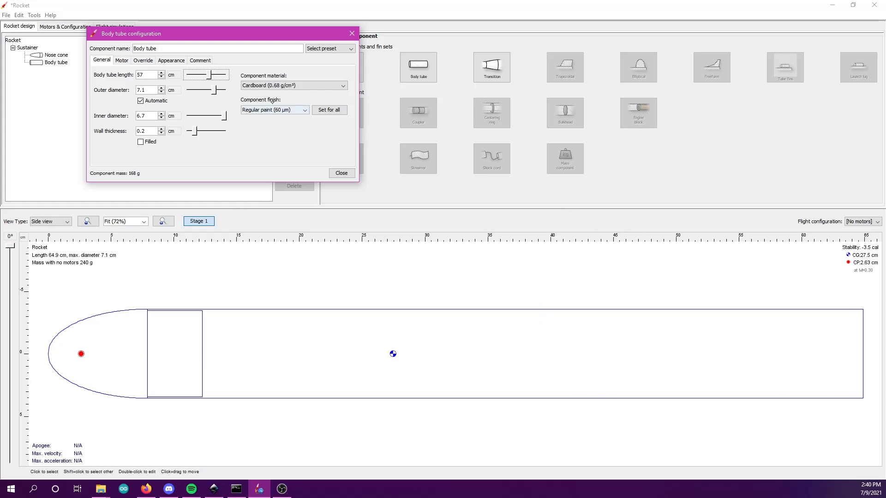
Step: Choose Paper (office) (0.82 g/cm³) as the body tube's material
{"action": "left_click", "coordinate": [264, 86]}
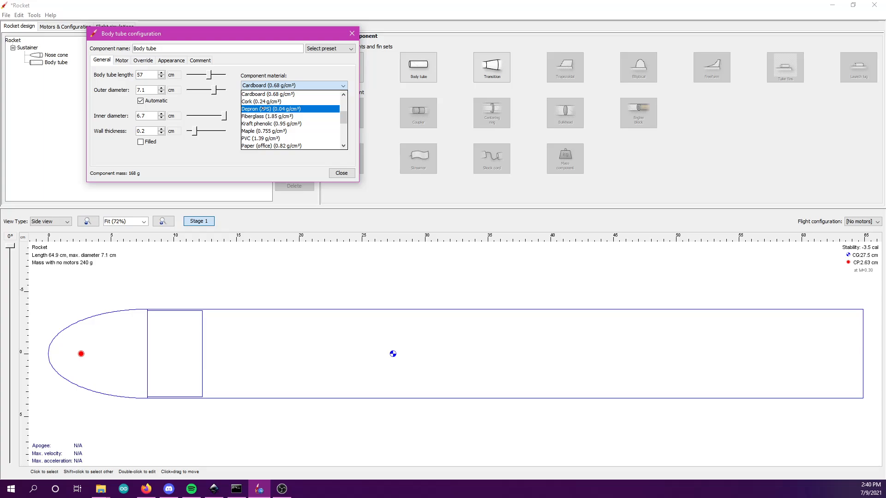
{"action": "scroll", "coordinate": [265, 115], "scroll_direction": "down", "scroll_amount": 2}
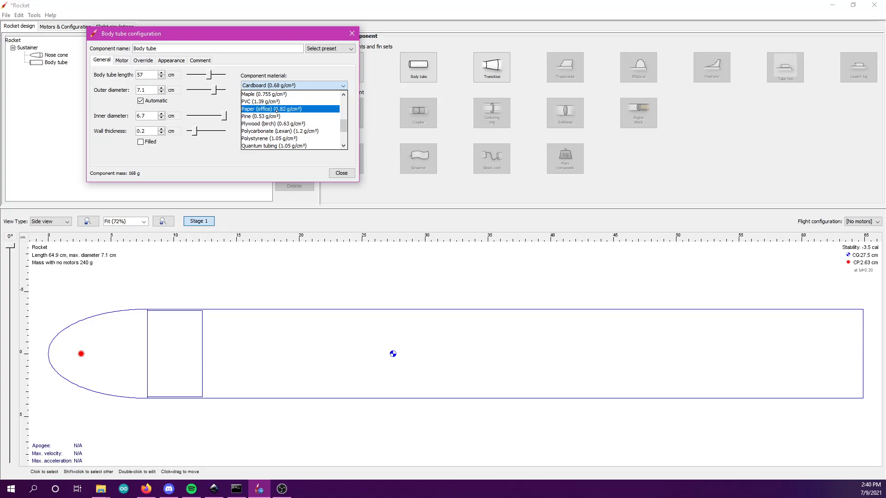
{"action": "left_click", "coordinate": [276, 109]}
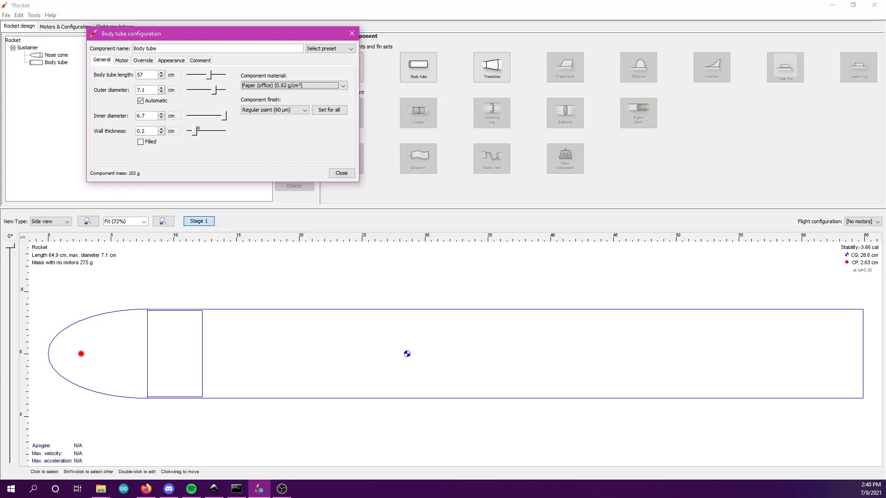
Step: Set the body tube's wall thickness to 0.05 cm and close its configuration
{"action": "left_click", "coordinate": [148, 132]}
{"action": "type", "text": "0.05"}
{"action": "key", "text": "Return"}
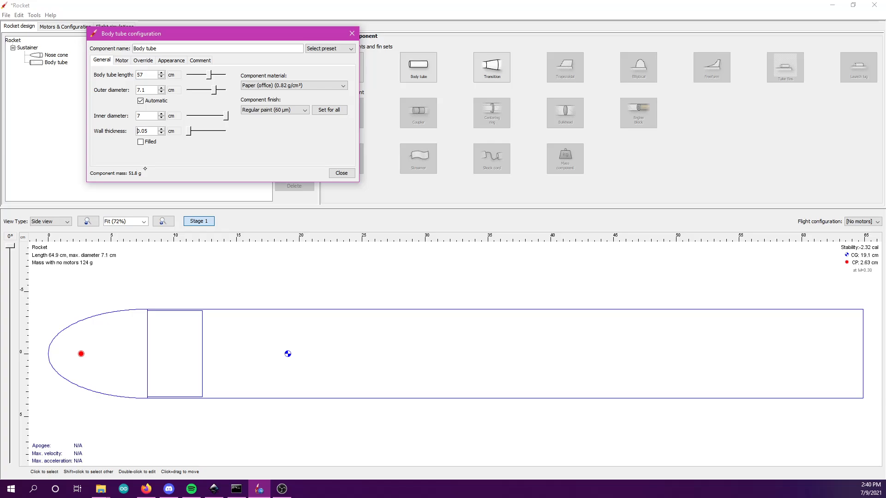
{"action": "left_click", "coordinate": [342, 173]}
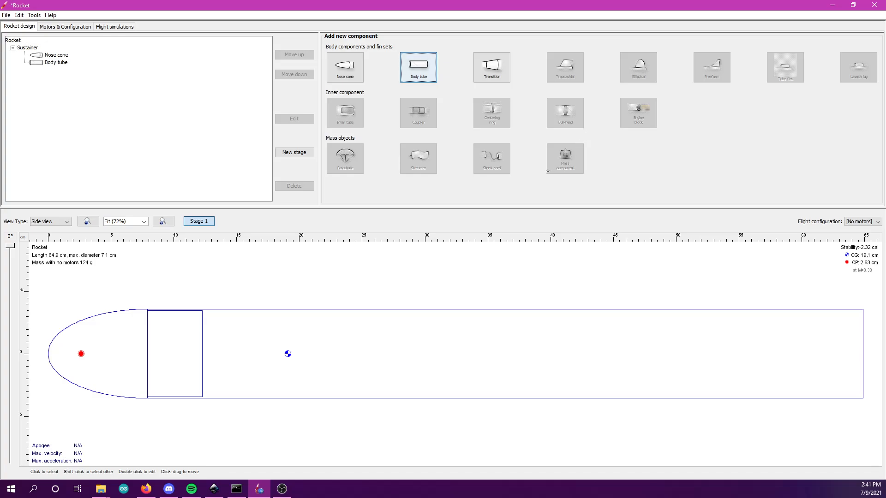
Step: Add a freeform fin set to the body tube and open its shape for editing
{"action": "left_click", "coordinate": [46, 63]}
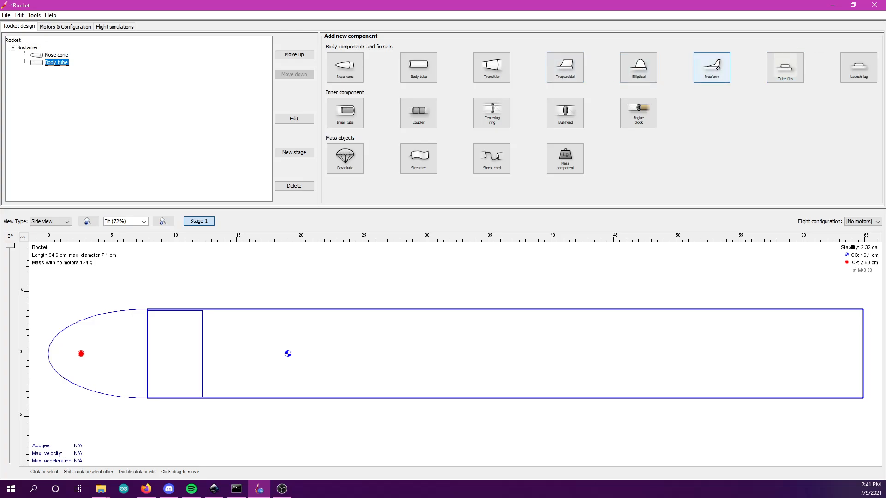
{"action": "left_click", "coordinate": [712, 67]}
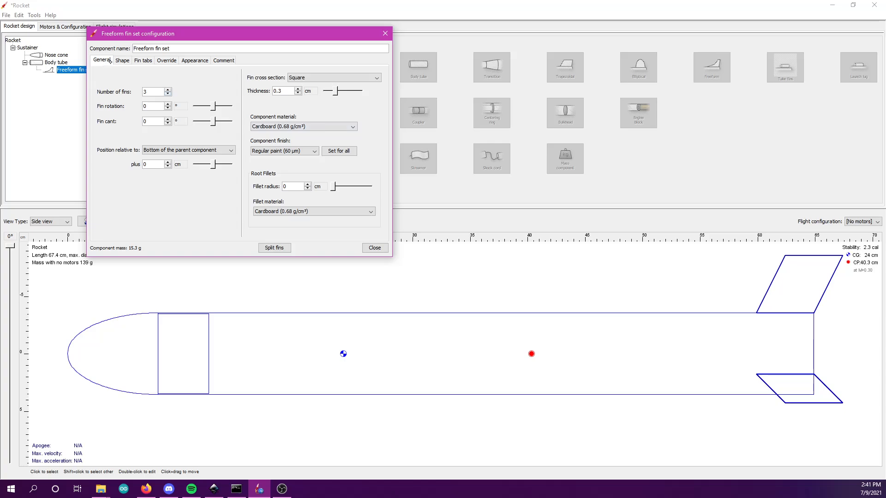
{"action": "left_click", "coordinate": [122, 60]}
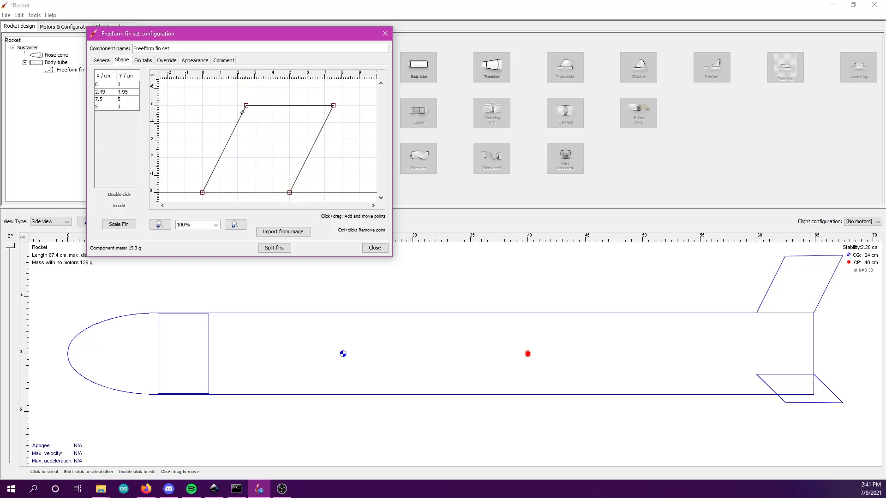
Step: Move the fin's front tip point freehand and set its coordinates to X 2 cm, Y 5 cm
{"action": "mouse_move", "coordinate": [246, 104]}
{"action": "left_mouse_down"}
{"action": "mouse_move", "coordinate": [256, 141]}
{"action": "mouse_move", "coordinate": [260, 98]}
{"action": "mouse_move", "coordinate": [245, 174]}
{"action": "mouse_move", "coordinate": [265, 113]}
{"action": "mouse_move", "coordinate": [253, 131]}
{"action": "mouse_move", "coordinate": [234, 108]}
{"action": "left_mouse_up"}
{"action": "double_click", "coordinate": [107, 93]}
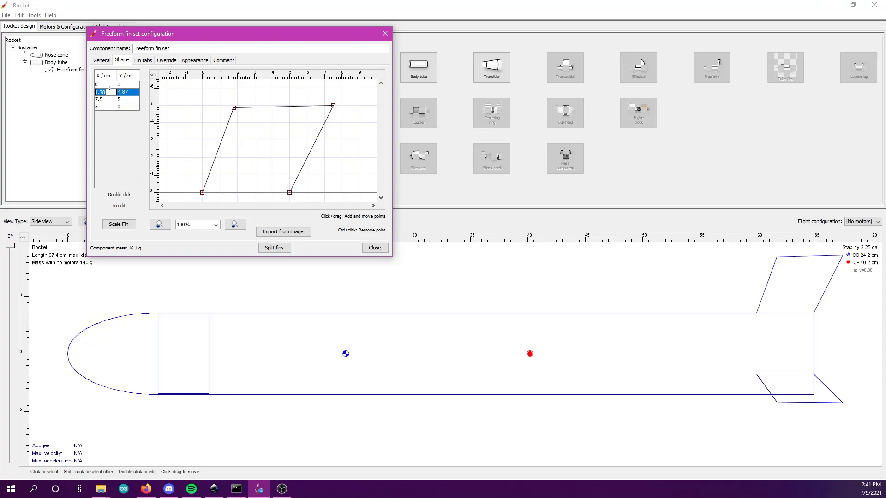
{"action": "type", "text": "2"}
{"action": "key", "text": "Return"}
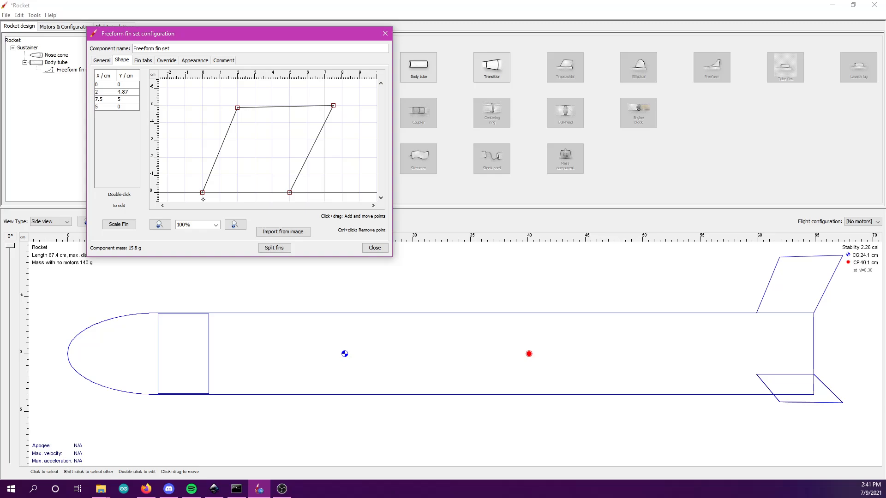
{"action": "double_click", "coordinate": [124, 91]}
{"action": "type", "text": "5"}
{"action": "key", "text": "Return"}
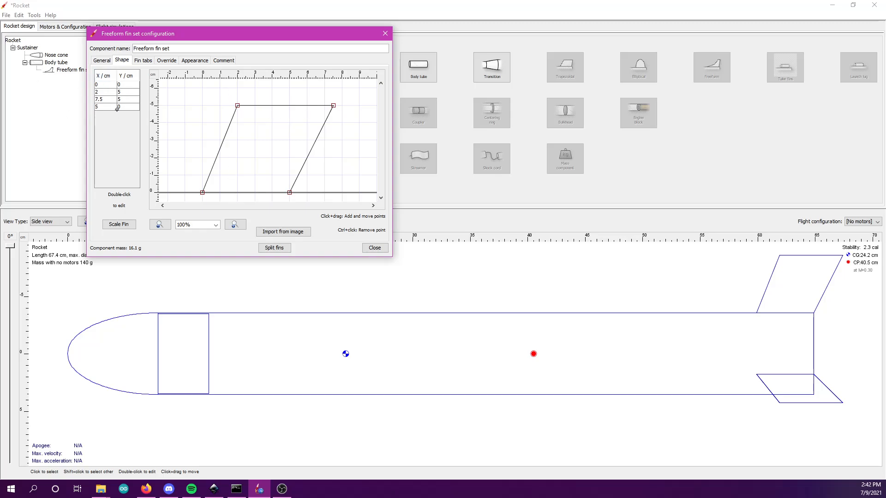
Step: Reshape the fin freehand, moving its front tip point to about (1.24, 3.41) cm and its rear tip point to about (9.08, 4.02) cm
{"action": "left_click_drag", "start_coordinate": [333, 106], "coordinate": [304, 131]}
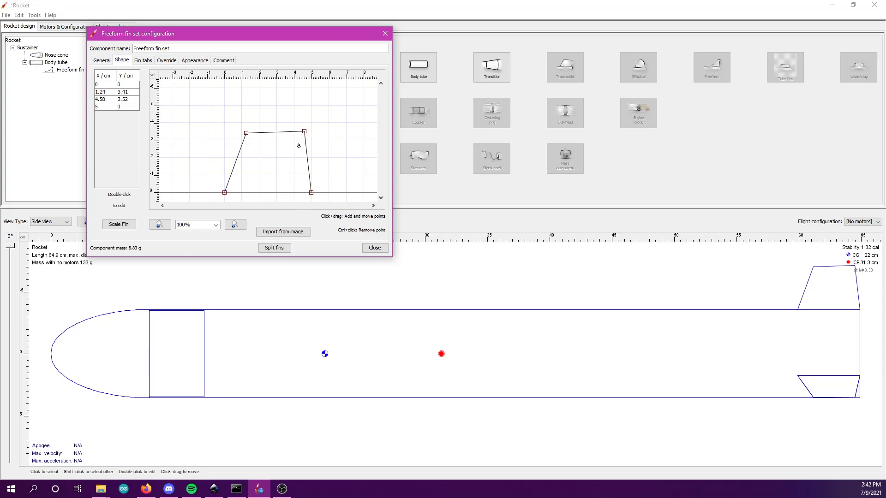
{"action": "left_click_drag", "start_coordinate": [304, 132], "coordinate": [347, 122]}
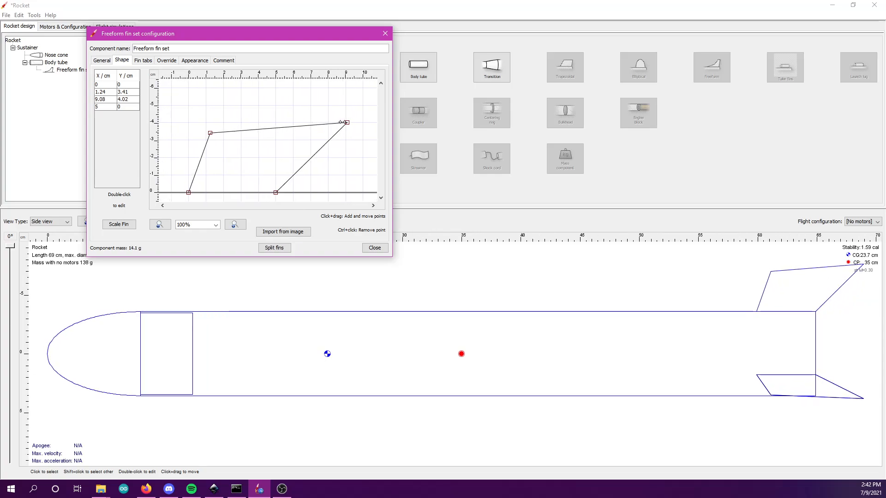
Step: Try adding and moving extra points along the fin's outer edge, and remove them all again
{"action": "left_click_drag", "start_coordinate": [212, 132], "coordinate": [244, 121]}
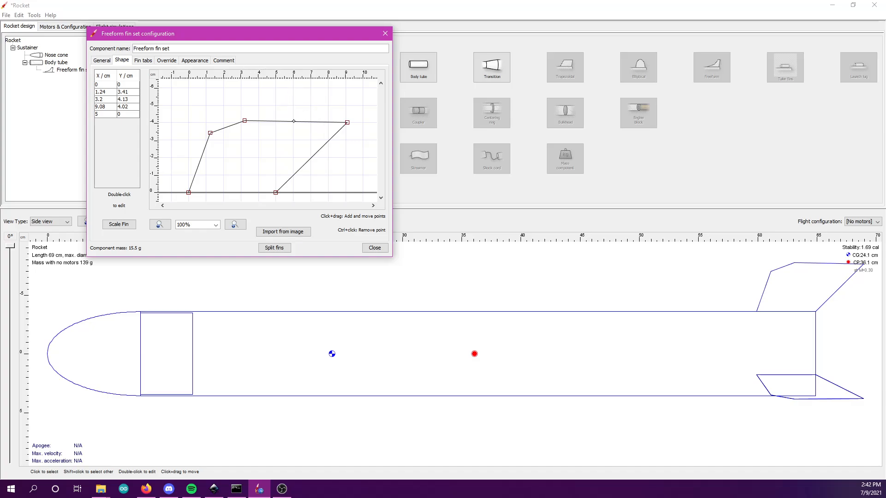
{"action": "left_click", "coordinate": [296, 121]}
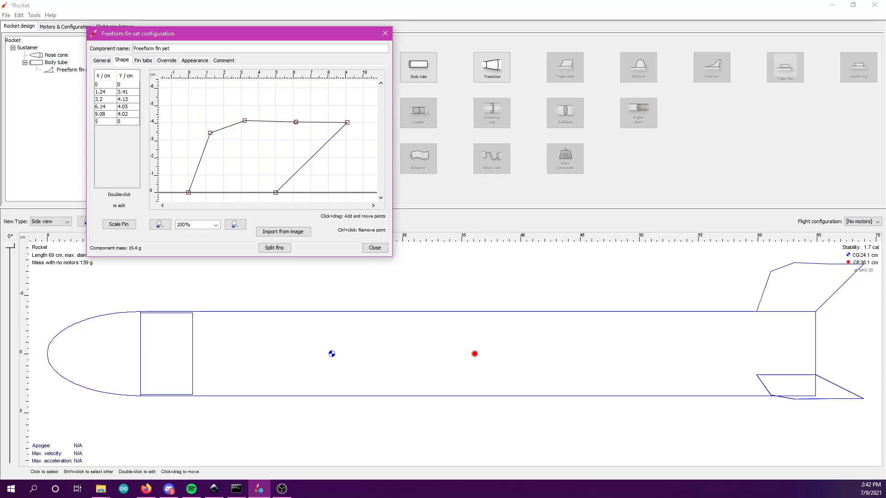
{"action": "left_click", "coordinate": [295, 122], "text": "ctrl"}
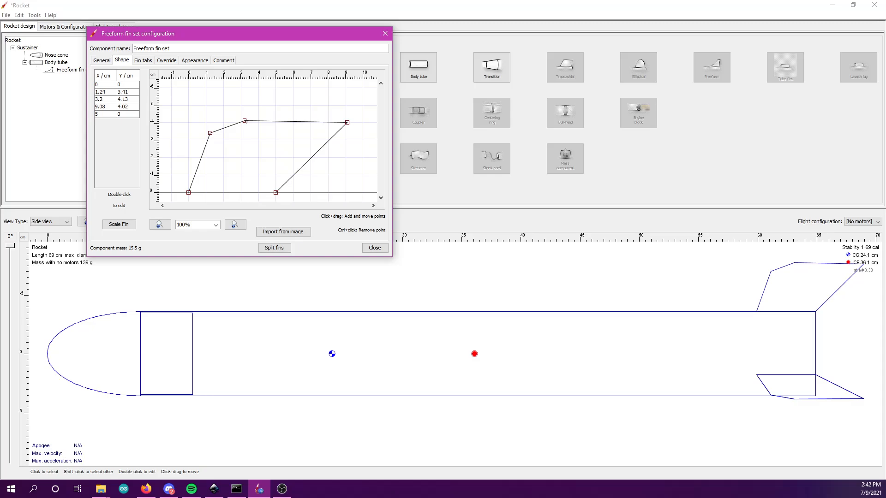
{"action": "left_click", "coordinate": [278, 124]}
{"action": "left_click_drag", "start_coordinate": [260, 122], "coordinate": [307, 130]}
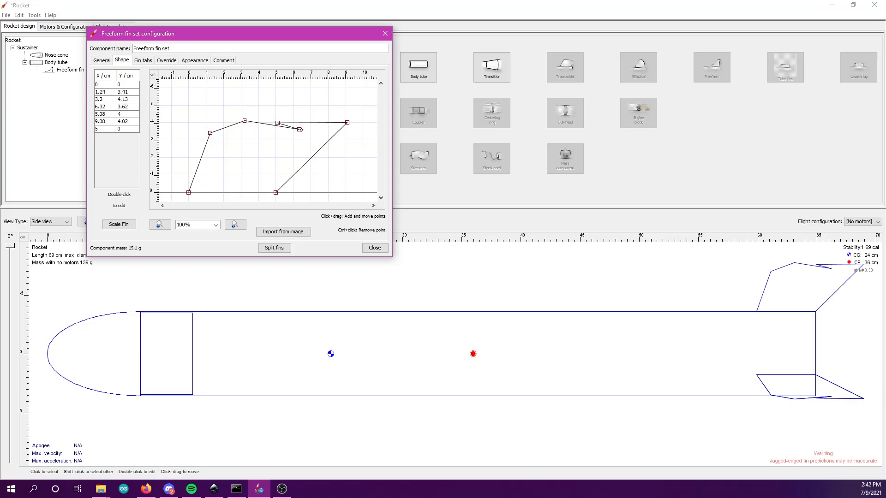
{"action": "left_click", "coordinate": [299, 129], "text": "ctrl"}
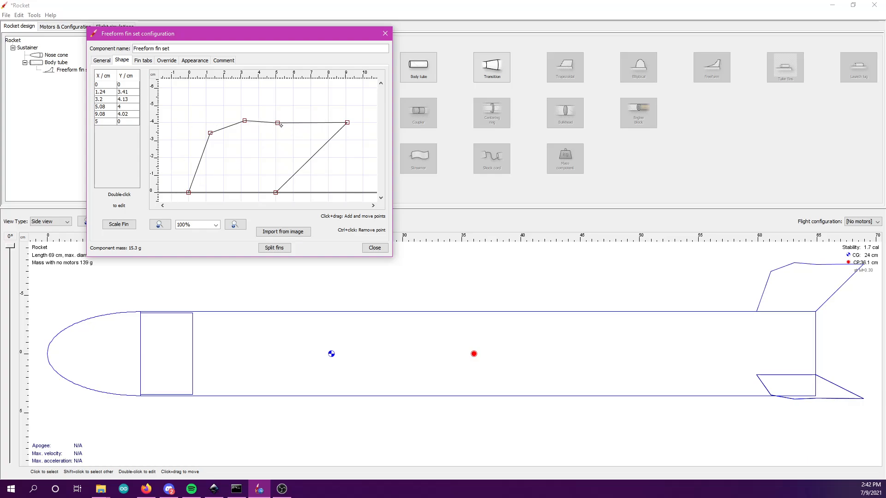
{"action": "left_click", "coordinate": [278, 123], "text": "ctrl"}
{"action": "left_click", "coordinate": [245, 120], "text": "ctrl"}
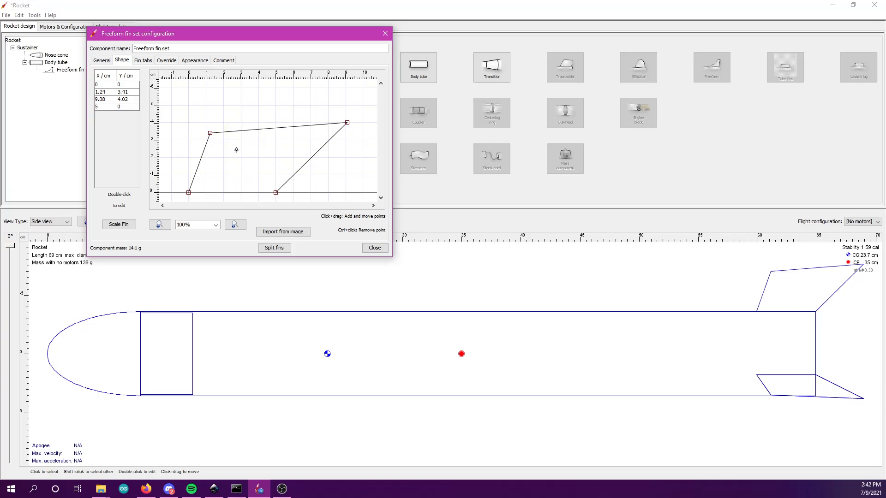
Step: Move the fin's rear tip point to about X 4.13 cm, Y 3.28 cm, and set the number of fins to 4
{"action": "left_click_drag", "start_coordinate": [347, 123], "coordinate": [296, 135]}
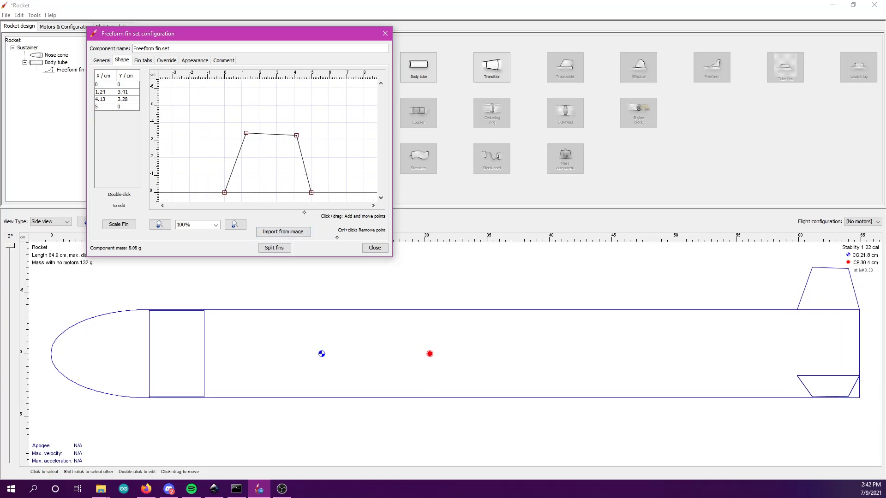
{"action": "left_click", "coordinate": [102, 61]}
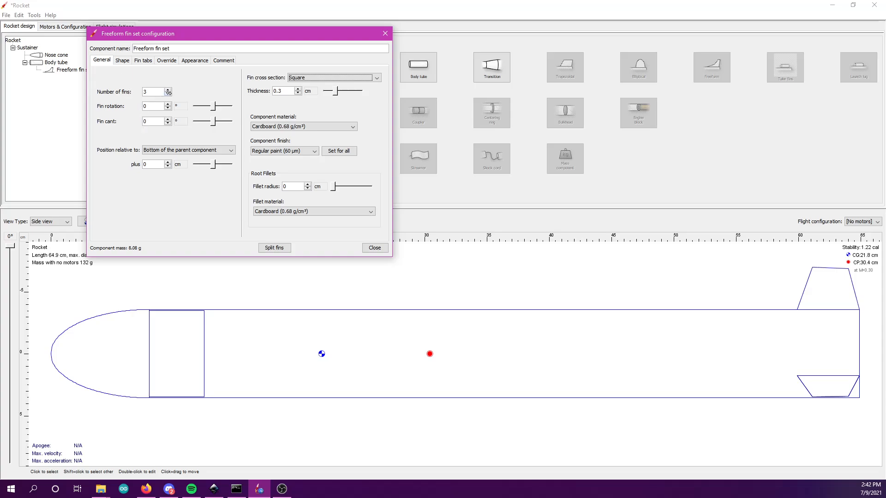
{"action": "left_click", "coordinate": [168, 90]}
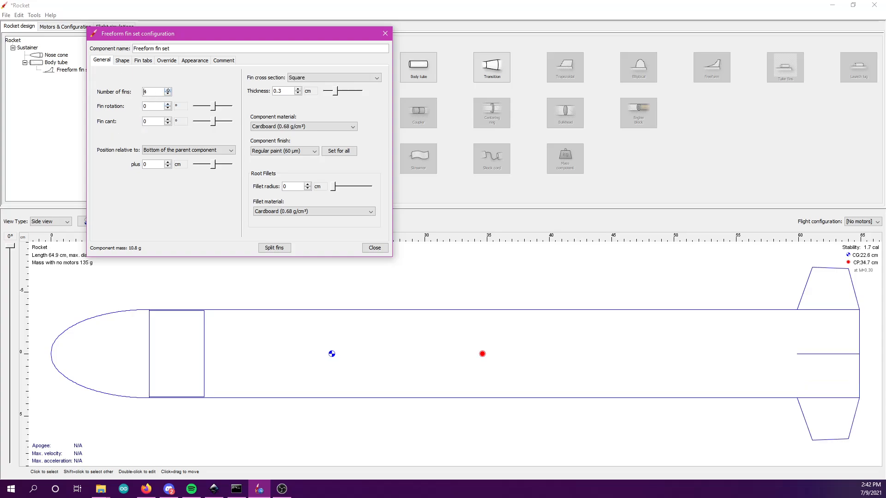
{"action": "left_click", "coordinate": [168, 89]}
{"action": "left_click", "coordinate": [168, 89]}
{"action": "left_click", "coordinate": [168, 89]}
{"action": "left_click", "coordinate": [168, 90]}
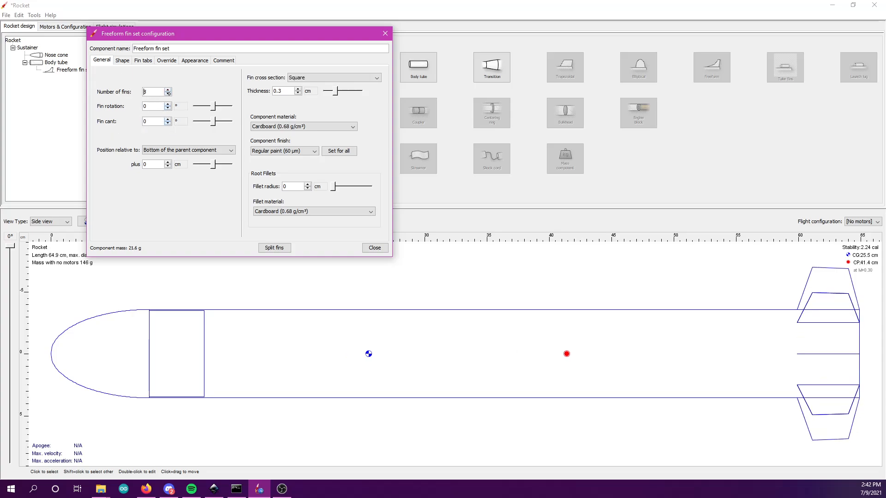
{"action": "left_click", "coordinate": [168, 94]}
{"action": "left_click", "coordinate": [168, 94]}
{"action": "left_click", "coordinate": [168, 94]}
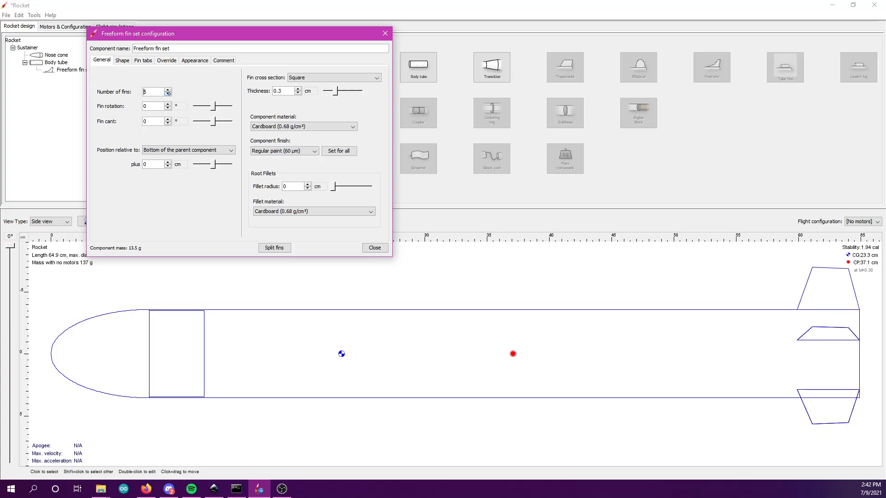
{"action": "left_click", "coordinate": [168, 94]}
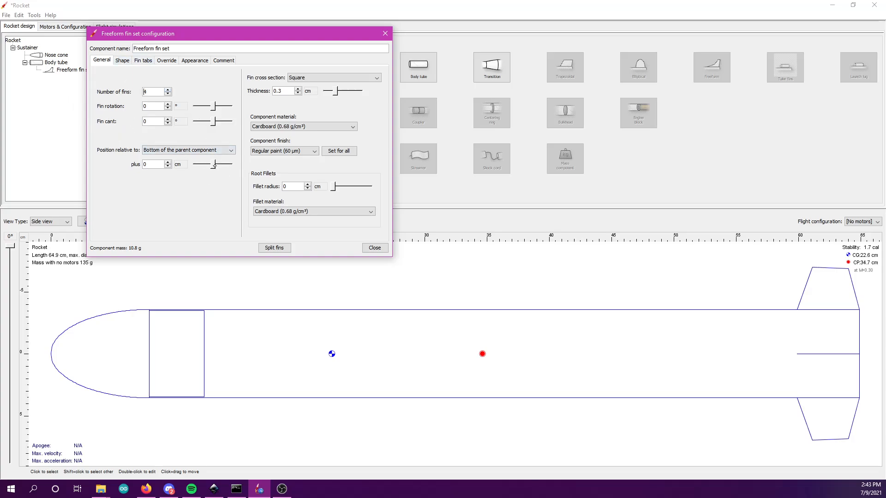
Step: Try positioning the fin set relative to the middle of the parent component with an offset of about -1.4 cm
{"action": "mouse_move", "coordinate": [214, 164]}
{"action": "left_mouse_down"}
{"action": "mouse_move", "coordinate": [235, 168]}
{"action": "mouse_move", "coordinate": [203, 166]}
{"action": "mouse_move", "coordinate": [213, 166]}
{"action": "left_mouse_up"}
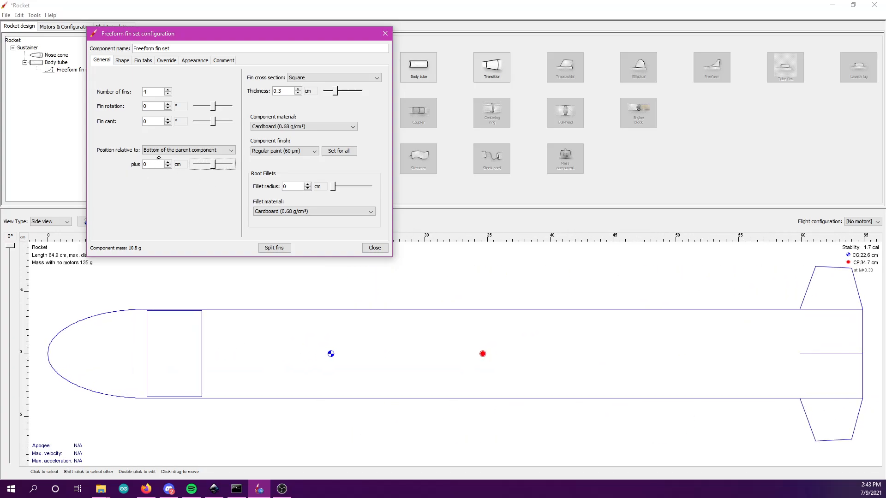
{"action": "left_click", "coordinate": [153, 151]}
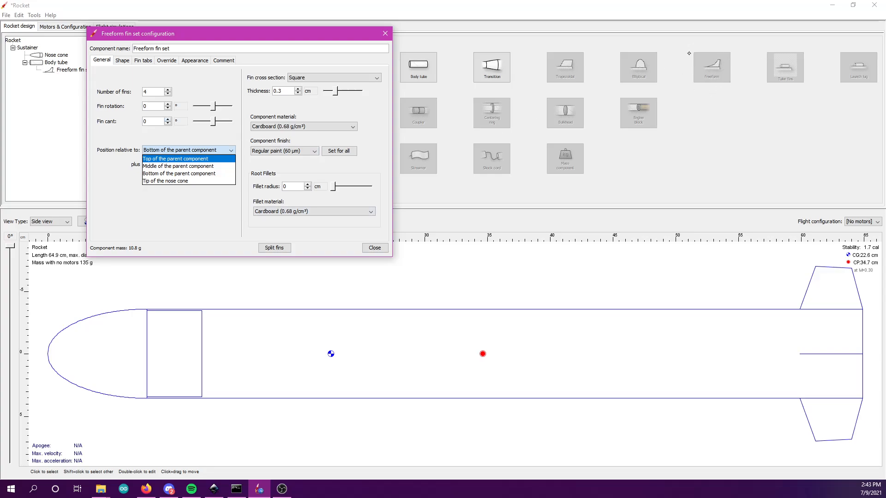
{"action": "left_click", "coordinate": [168, 166]}
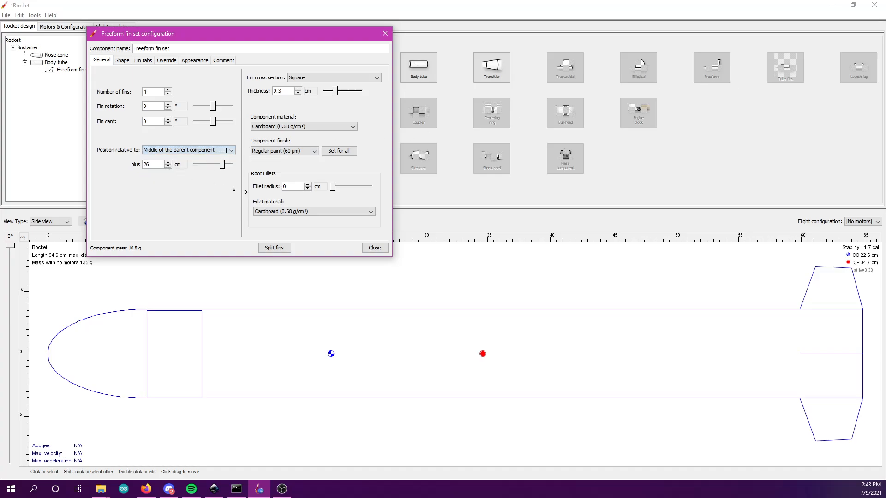
{"action": "left_click_drag", "start_coordinate": [223, 164], "coordinate": [213, 166]}
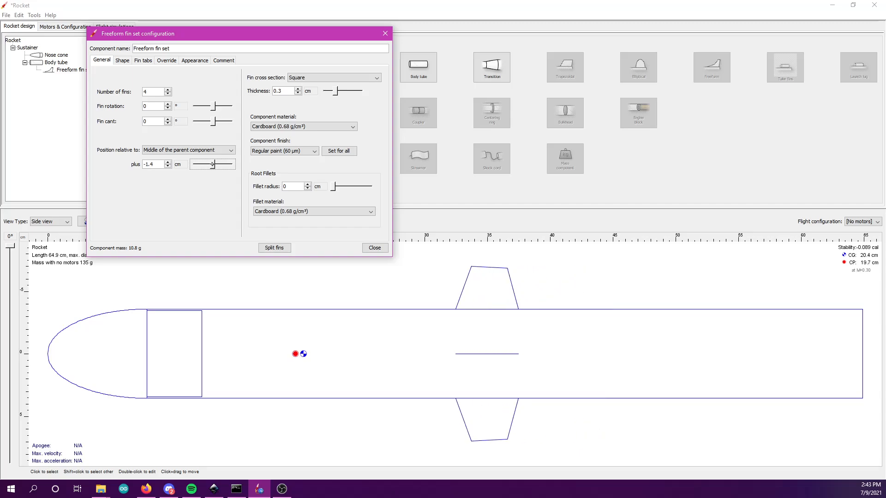
Step: Position the fin set relative to the bottom of the parent component again, with a 0 cm offset
{"action": "left_click", "coordinate": [198, 150]}
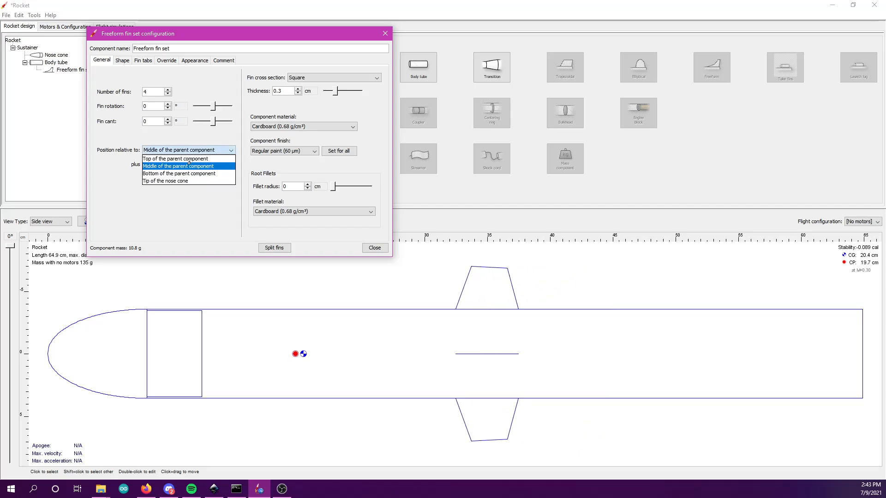
{"action": "left_click", "coordinate": [189, 173]}
{"action": "left_click", "coordinate": [214, 165]}
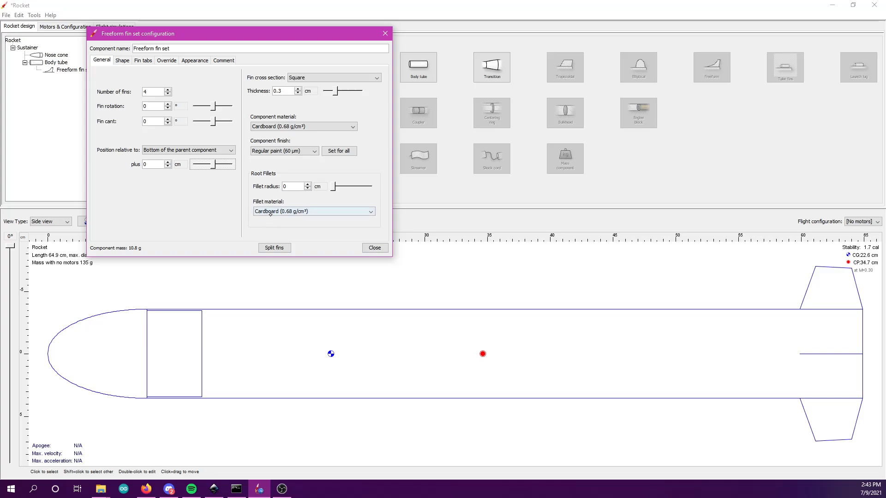
Step: Set the freeform fin set's component material to Balsa (0.17 g/cm³)
{"action": "left_click", "coordinate": [276, 124]}
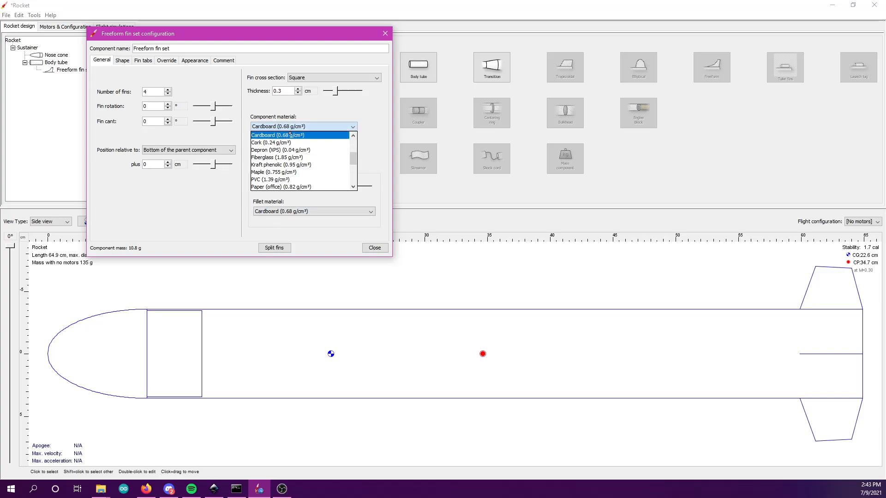
{"action": "scroll", "coordinate": [268, 161], "scroll_direction": "down", "scroll_amount": 3}
{"action": "scroll", "coordinate": [264, 158], "scroll_direction": "up", "scroll_amount": 3}
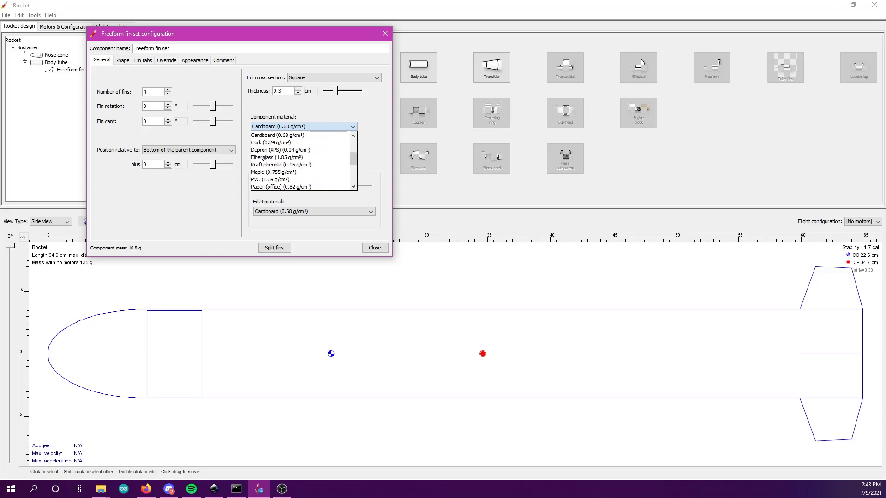
{"action": "scroll", "coordinate": [264, 158], "scroll_direction": "up", "scroll_amount": 1}
{"action": "left_click", "coordinate": [266, 149]}
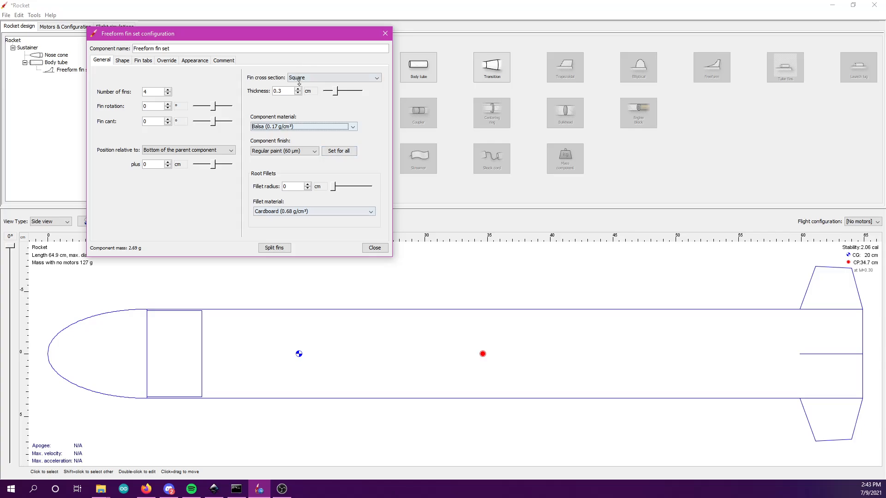
{"action": "left_click", "coordinate": [375, 248]}
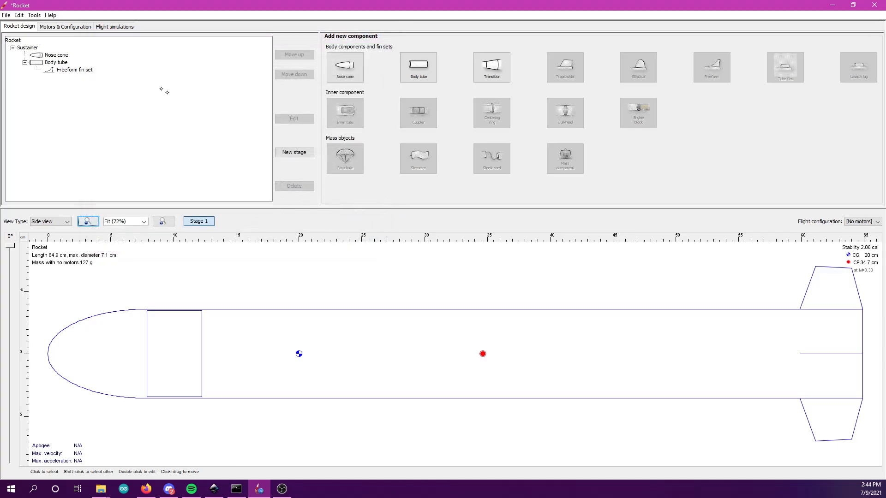
Step: Add an inner tube to the body tube and set its material to Paper (office) (0.82 g/cm³)
{"action": "left_click", "coordinate": [46, 62]}
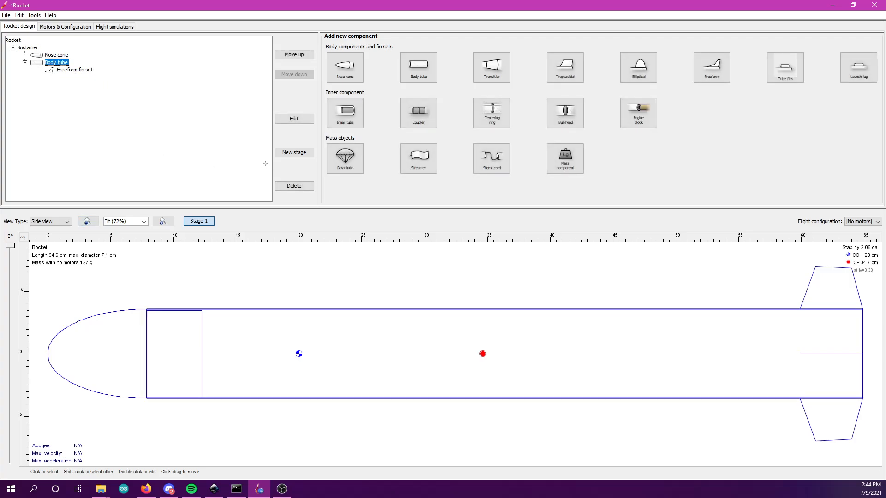
{"action": "left_click", "coordinate": [346, 112]}
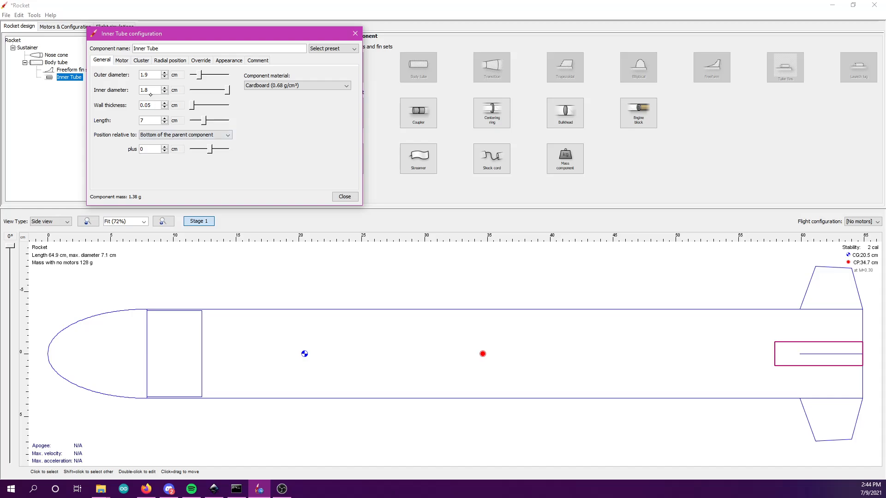
{"action": "left_click", "coordinate": [298, 85]}
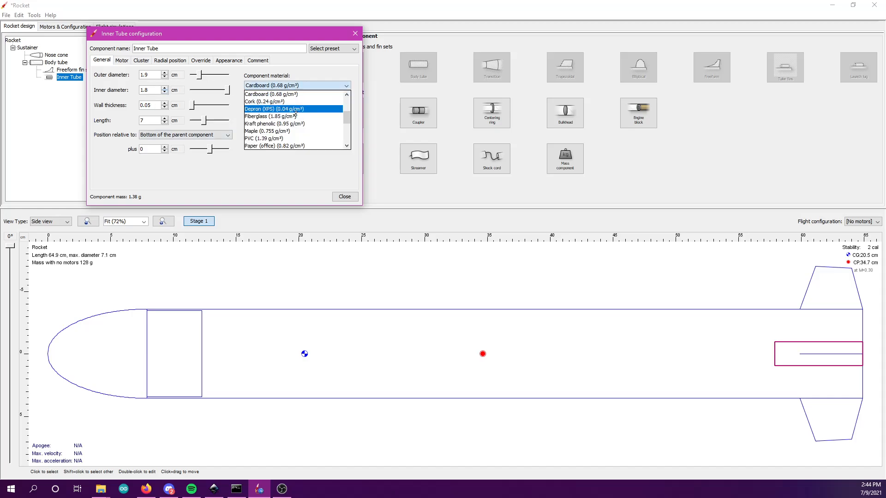
{"action": "scroll", "coordinate": [284, 106], "scroll_direction": "down", "scroll_amount": 3}
{"action": "scroll", "coordinate": [285, 107], "scroll_direction": "up", "scroll_amount": 2}
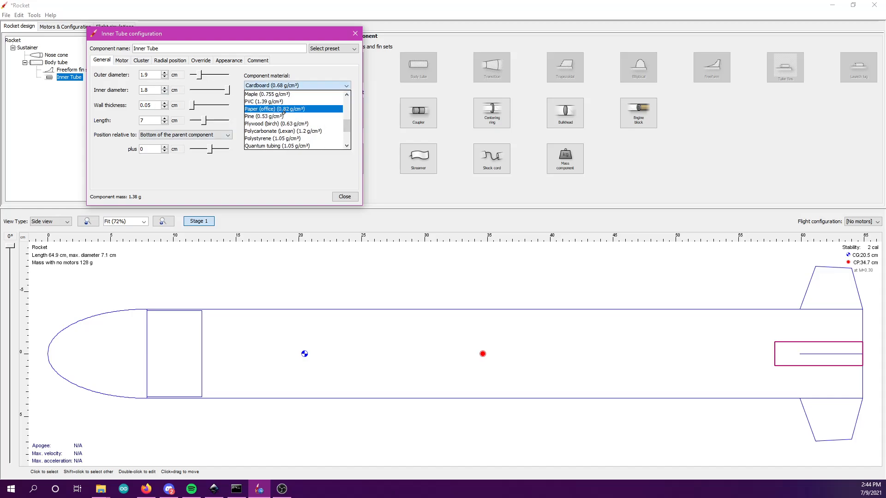
{"action": "left_click", "coordinate": [278, 108]}
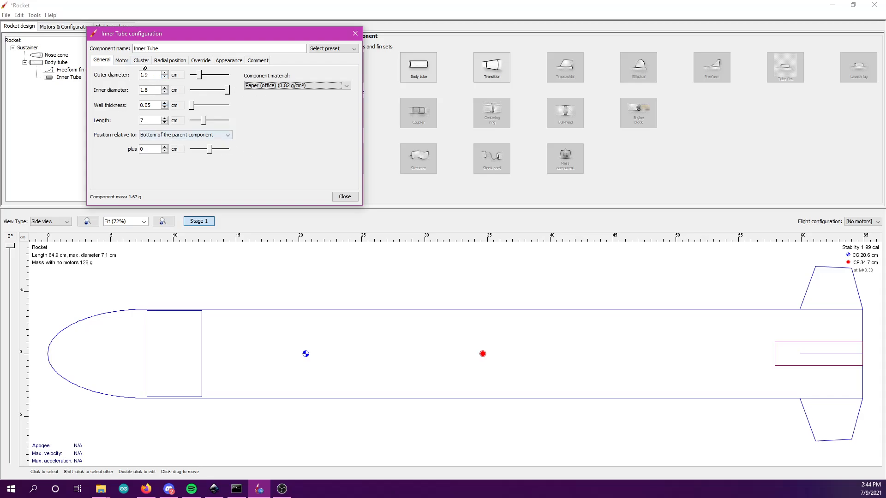
Step: Make the inner tube a motor mount and finish its configuration
{"action": "left_click", "coordinate": [118, 60]}
{"action": "key", "text": "Left"}
{"action": "key", "text": "Right"}
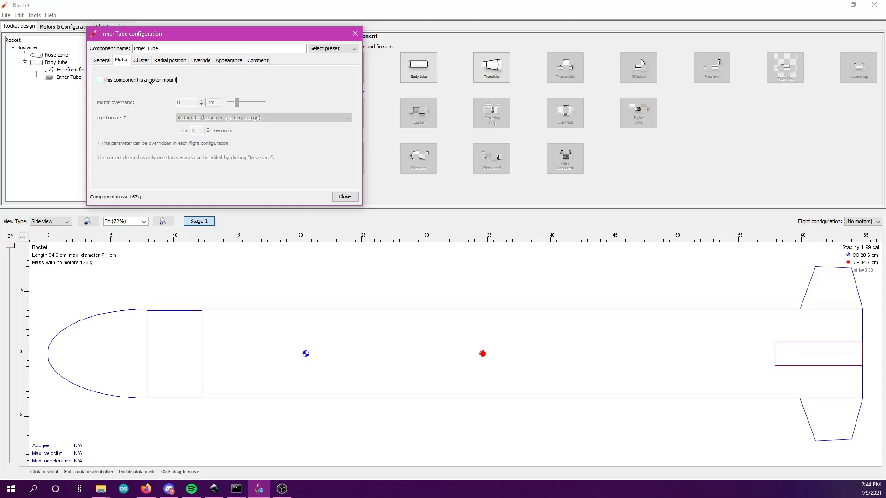
{"action": "left_click", "coordinate": [164, 80]}
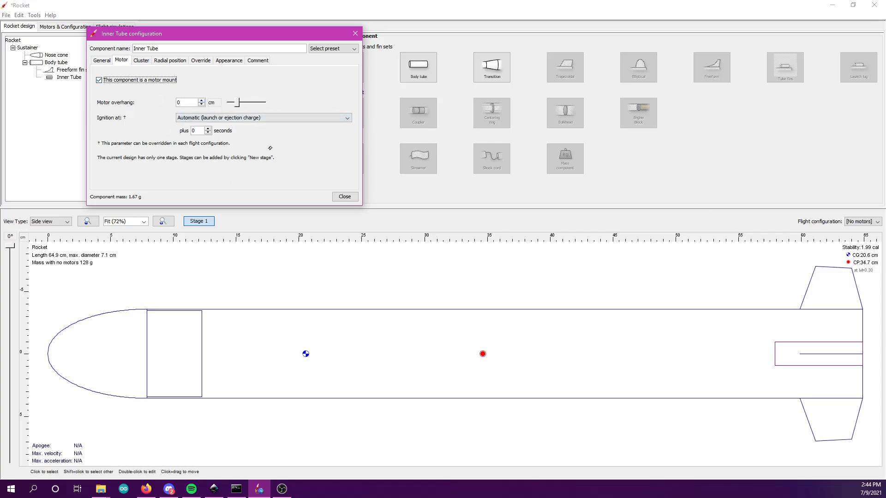
{"action": "left_click", "coordinate": [344, 197]}
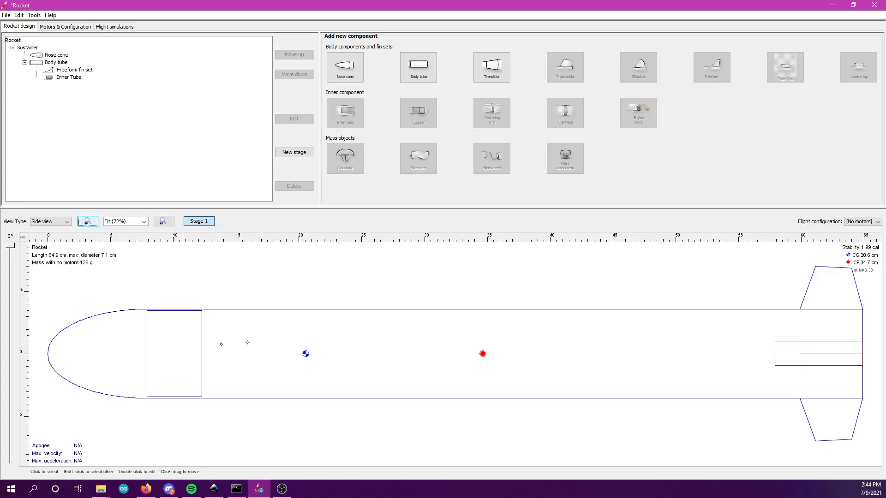
{"action": "key", "text": "alt+Tab"}
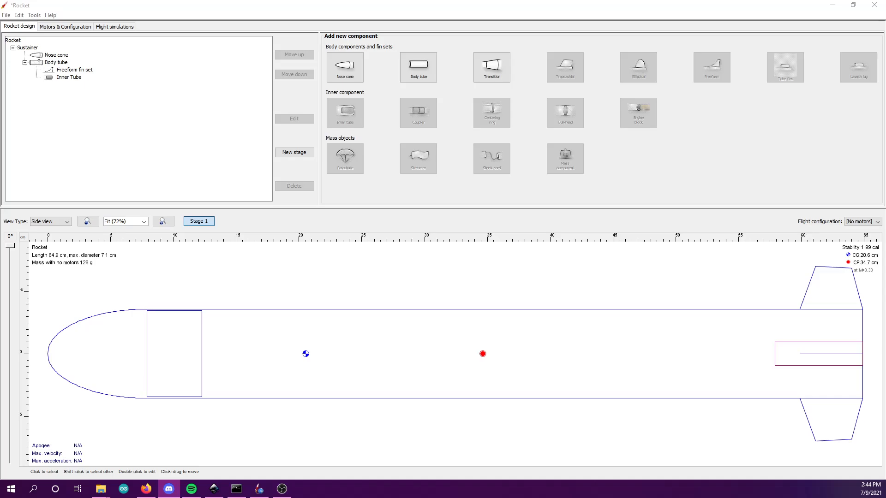
Step: Add a centering ring with default settings at the bottom of the body tube
{"action": "left_click", "coordinate": [37, 64]}
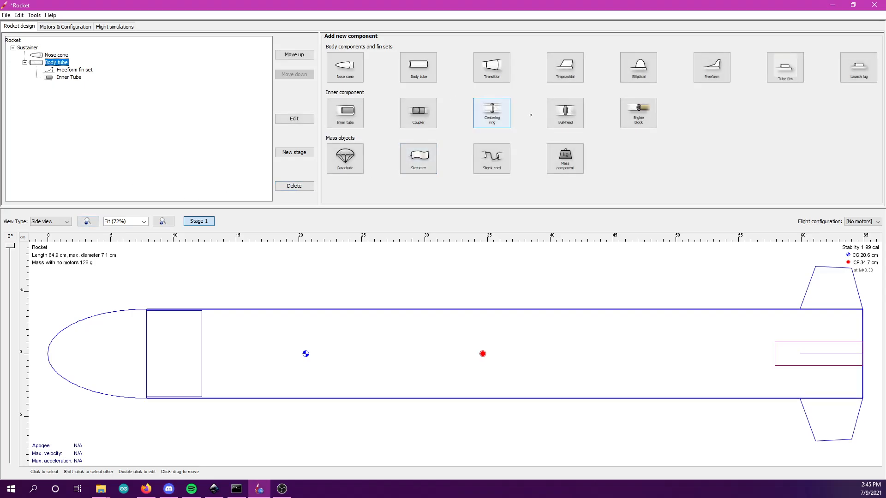
{"action": "left_click", "coordinate": [498, 111]}
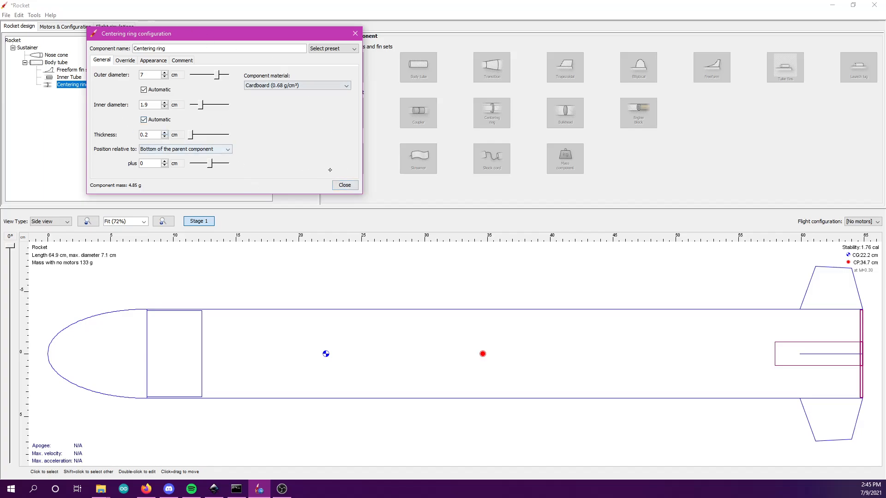
{"action": "left_click", "coordinate": [345, 185]}
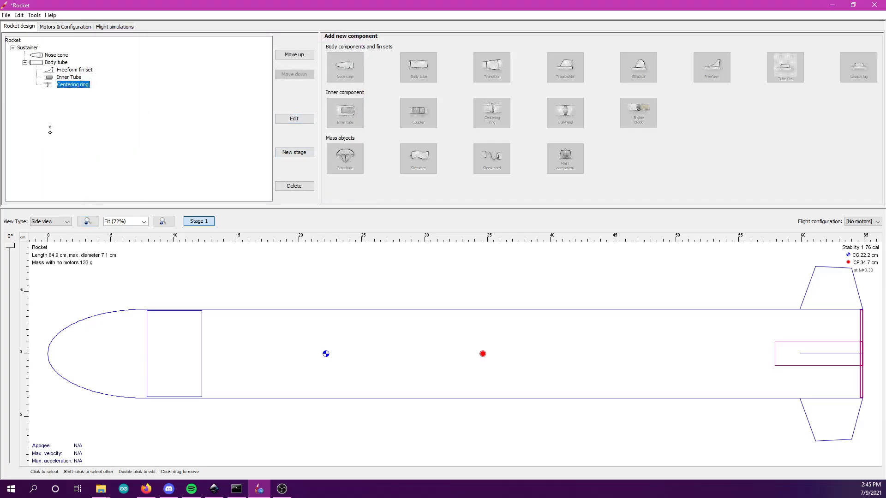
Step: Add a second centering ring to the body tube, offset about -6.6 cm from the bottom of the parent component
{"action": "left_click", "coordinate": [39, 62]}
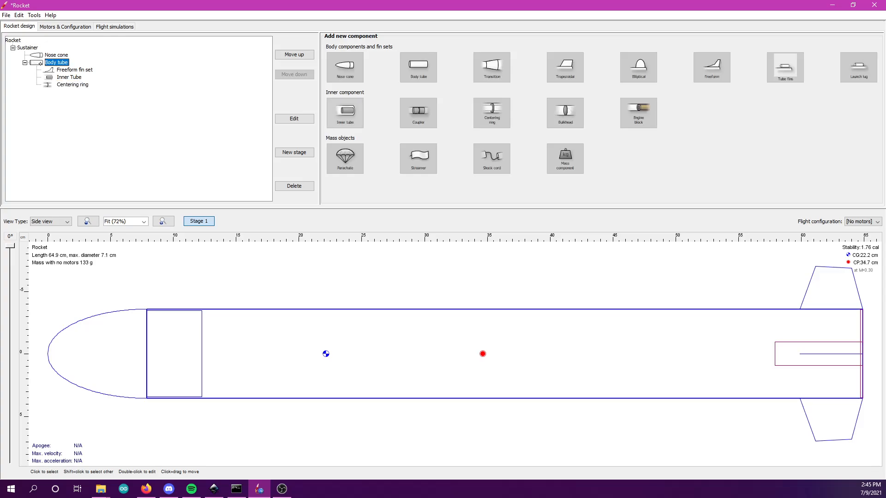
{"action": "left_click", "coordinate": [506, 115]}
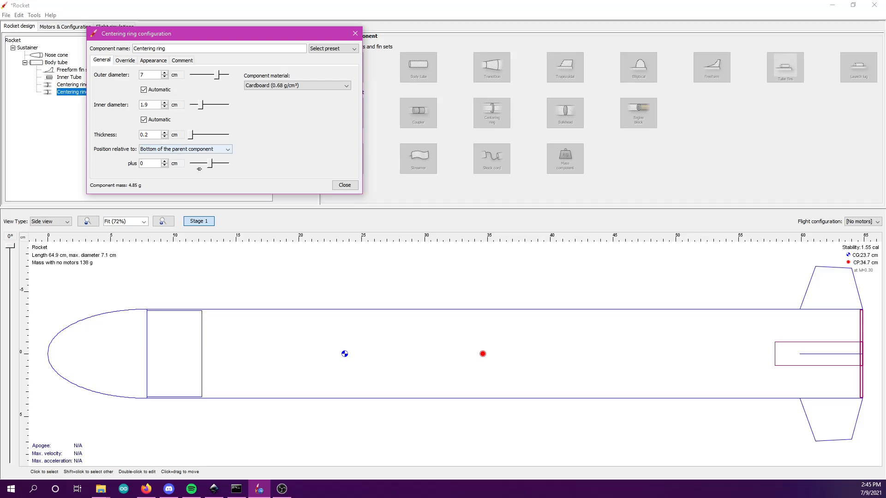
{"action": "left_click_drag", "start_coordinate": [210, 163], "coordinate": [208, 165]}
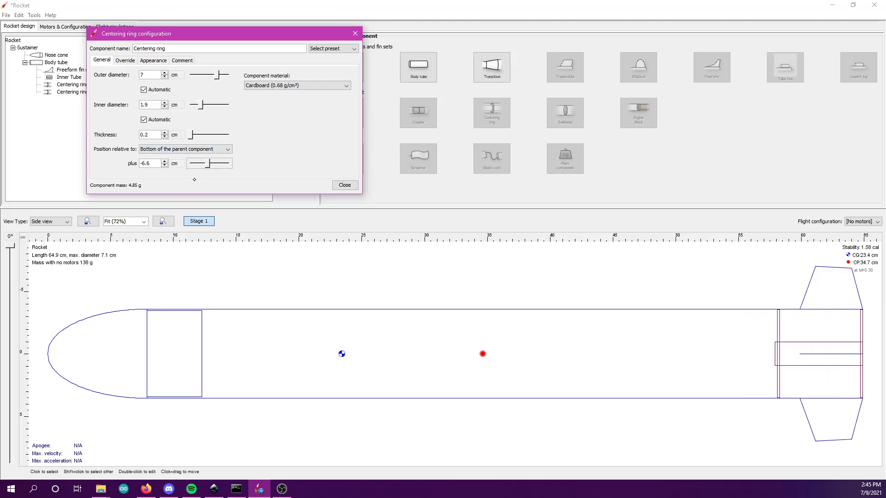
{"action": "left_click", "coordinate": [343, 185]}
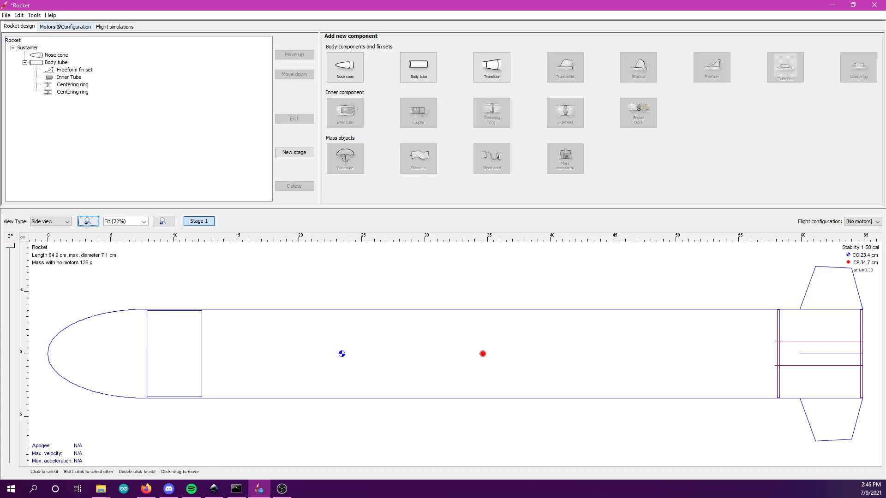
Step: Create a new motor configuration for the inner tube mount
{"action": "left_click", "coordinate": [77, 28]}
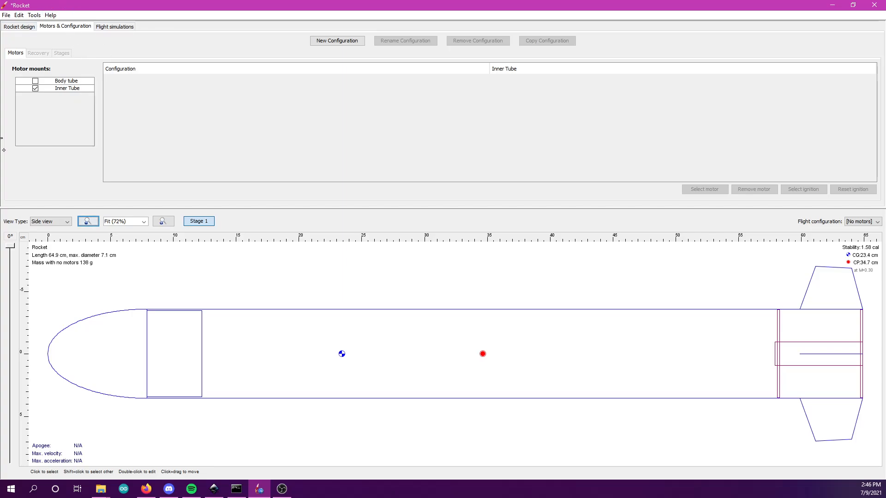
{"action": "left_click", "coordinate": [319, 39]}
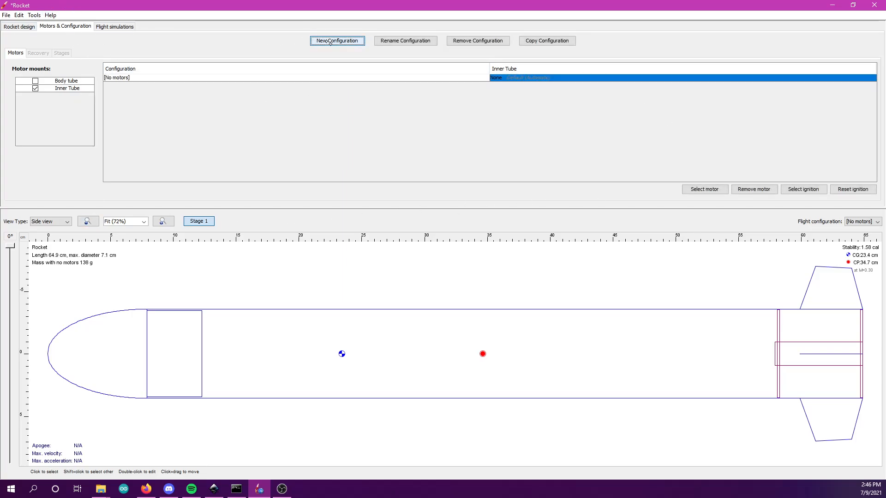
Step: Try fitting the 161 mm Cesaroni Technology O8000 motor in the inner tube, and remove it again
{"action": "left_click", "coordinate": [702, 190]}
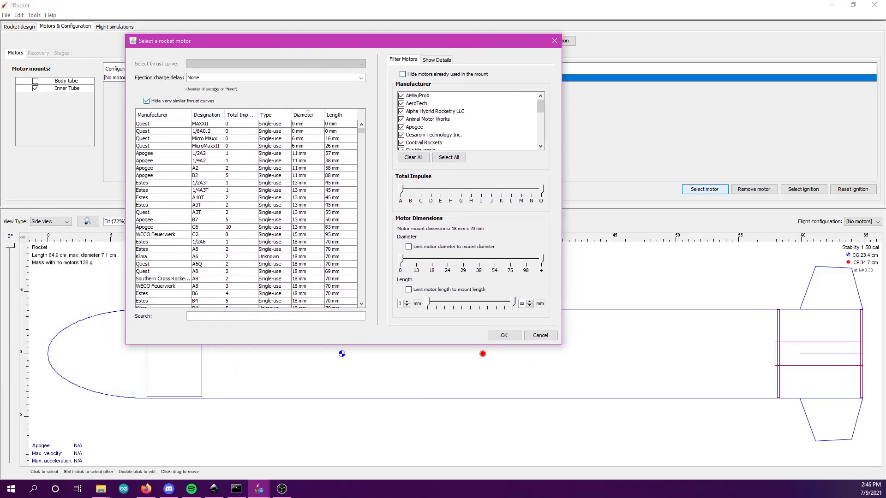
{"action": "scroll", "coordinate": [205, 164], "scroll_direction": "down", "scroll_amount": 15}
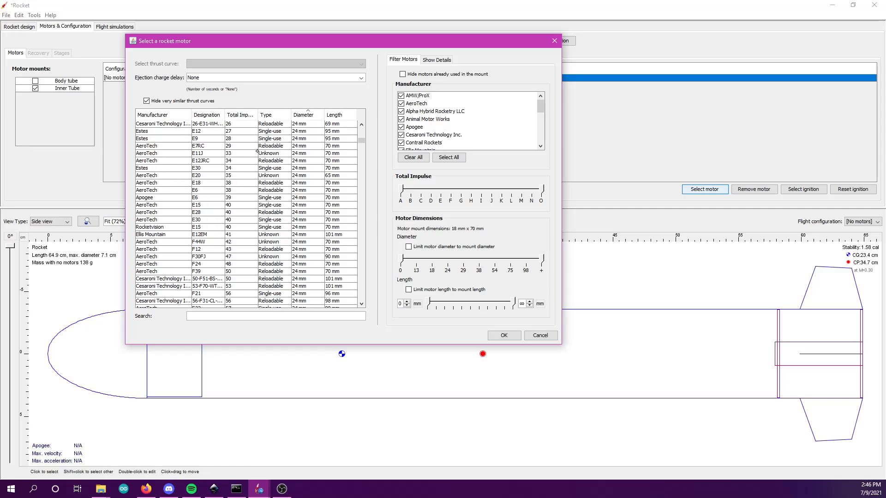
{"action": "scroll", "coordinate": [255, 148], "scroll_direction": "down", "scroll_amount": 12}
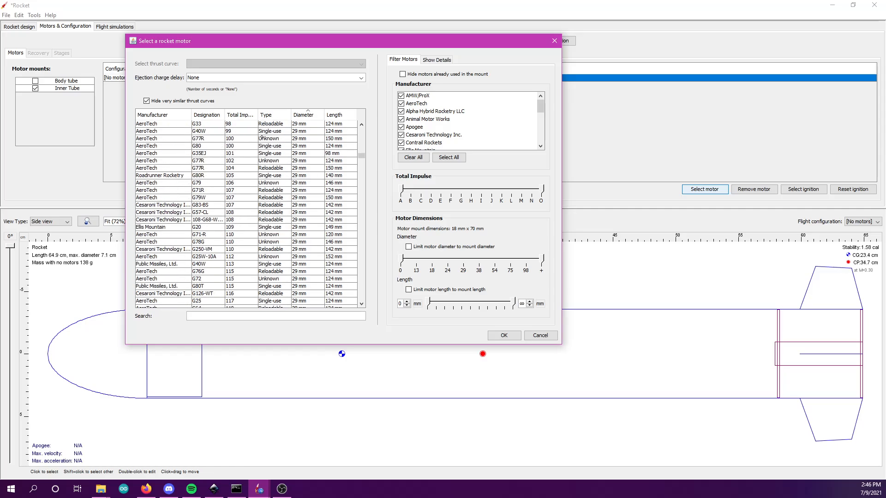
{"action": "scroll", "coordinate": [296, 220], "scroll_direction": "down", "scroll_amount": 10}
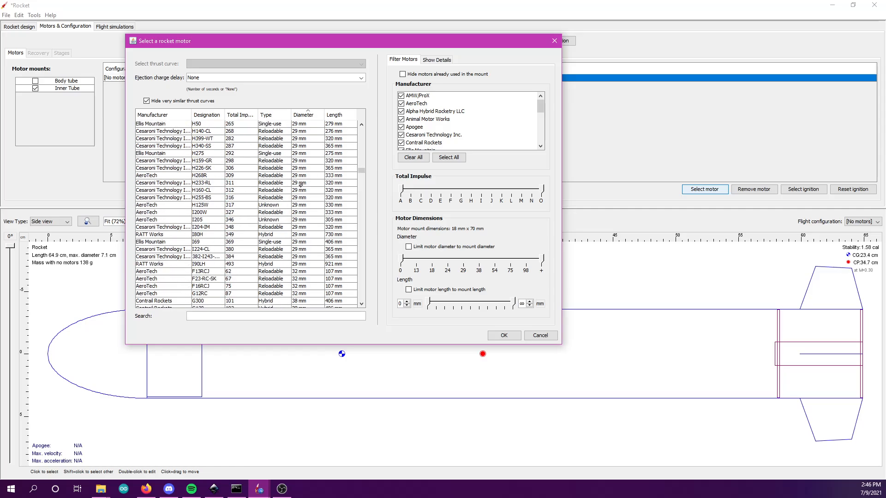
{"action": "scroll", "coordinate": [300, 183], "scroll_direction": "down", "scroll_amount": 10}
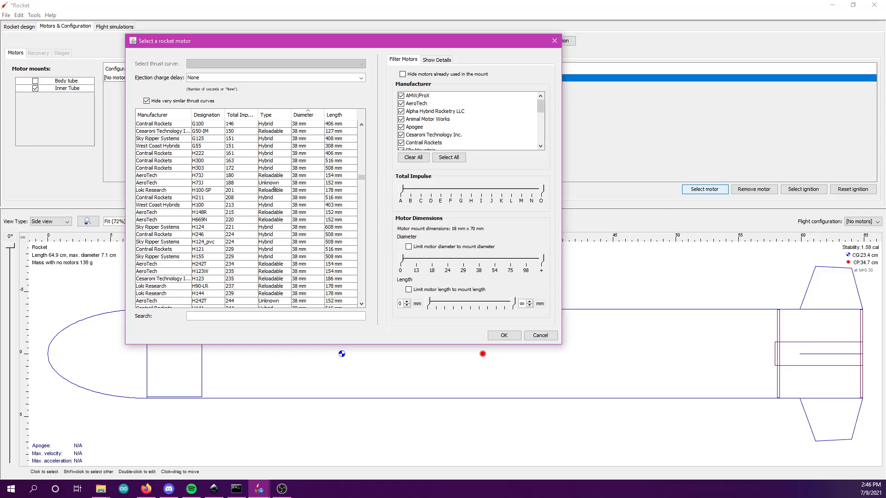
{"action": "scroll", "coordinate": [274, 184], "scroll_direction": "down", "scroll_amount": 10}
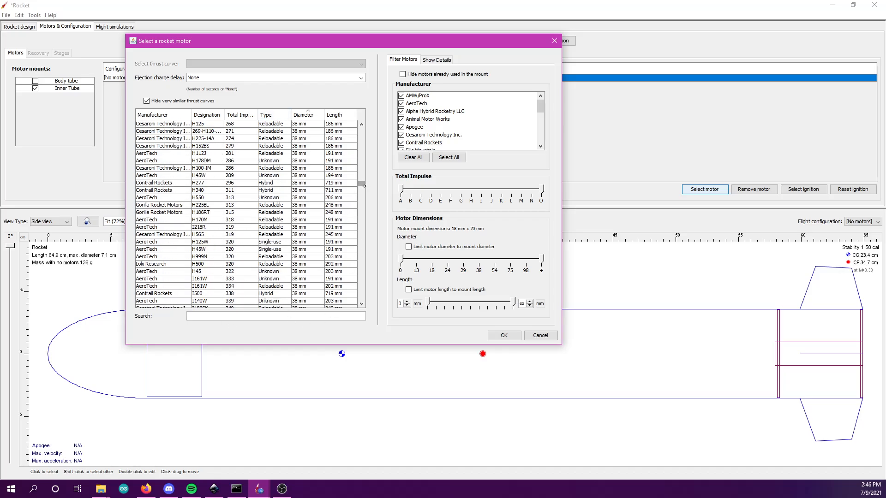
{"action": "scroll", "coordinate": [360, 214], "scroll_direction": "down", "scroll_amount": 15}
{"action": "scroll", "coordinate": [363, 236], "scroll_direction": "down", "scroll_amount": 15}
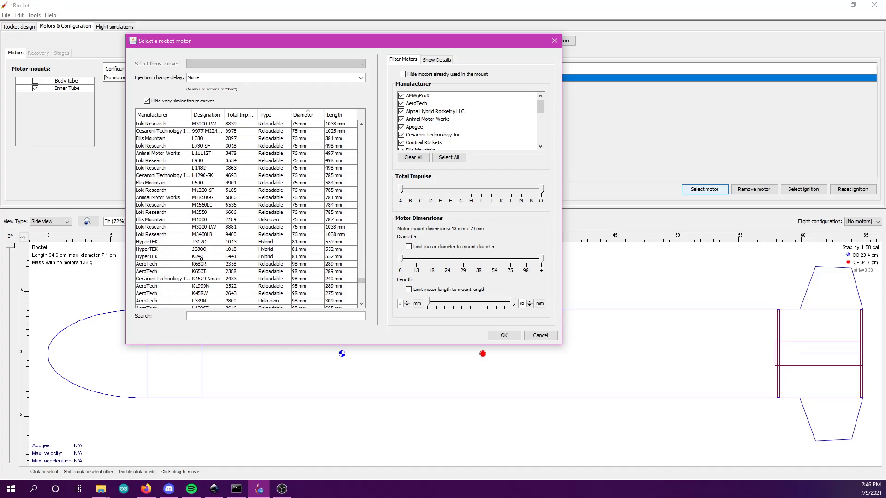
{"action": "scroll", "coordinate": [200, 258], "scroll_direction": "down", "scroll_amount": 15}
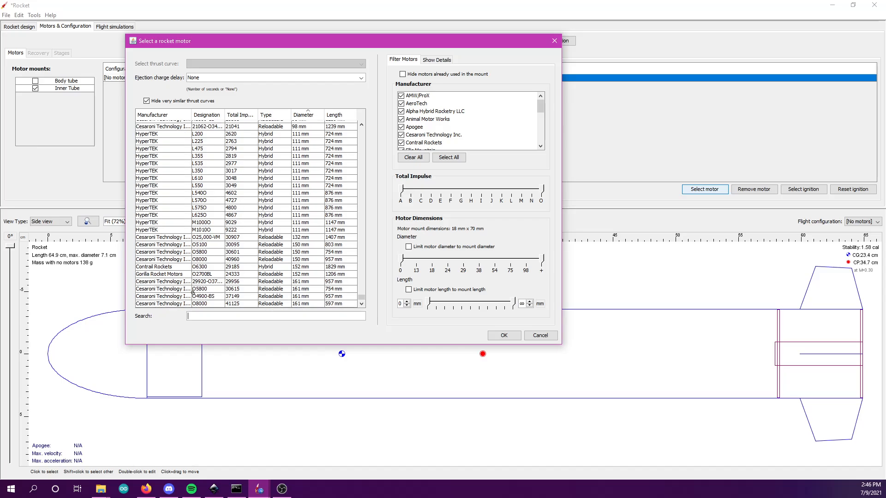
{"action": "double_click", "coordinate": [193, 303]}
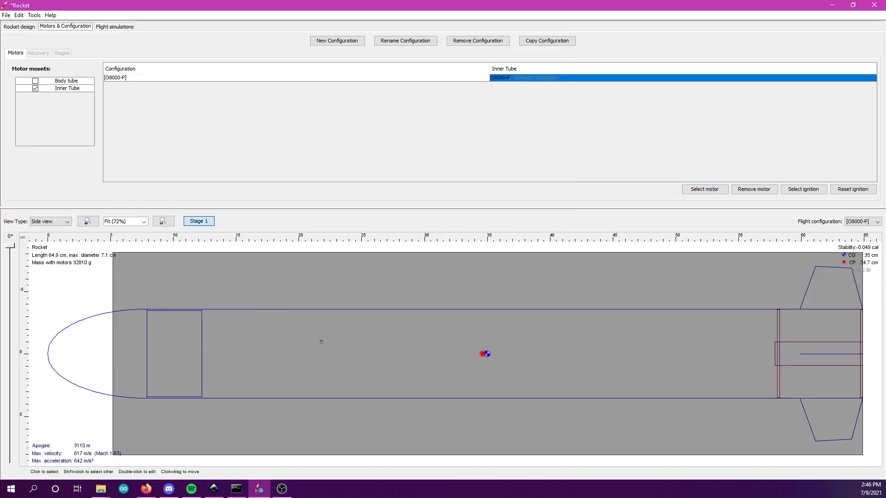
{"action": "left_click", "coordinate": [763, 189]}
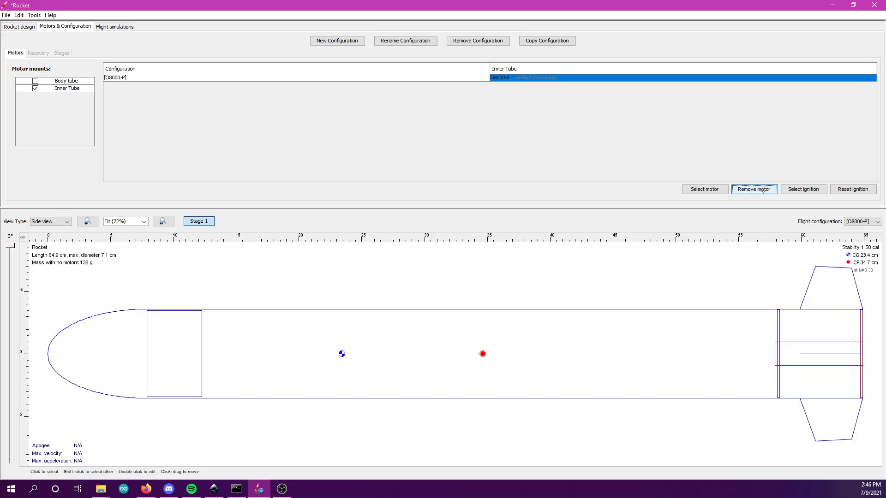
Step: Fit the 18 mm diameter, 70 mm long Klima B4 motor in the inner tube mount
{"action": "left_click", "coordinate": [705, 189]}
{"action": "scroll", "coordinate": [277, 207], "scroll_direction": "up", "scroll_amount": 5}
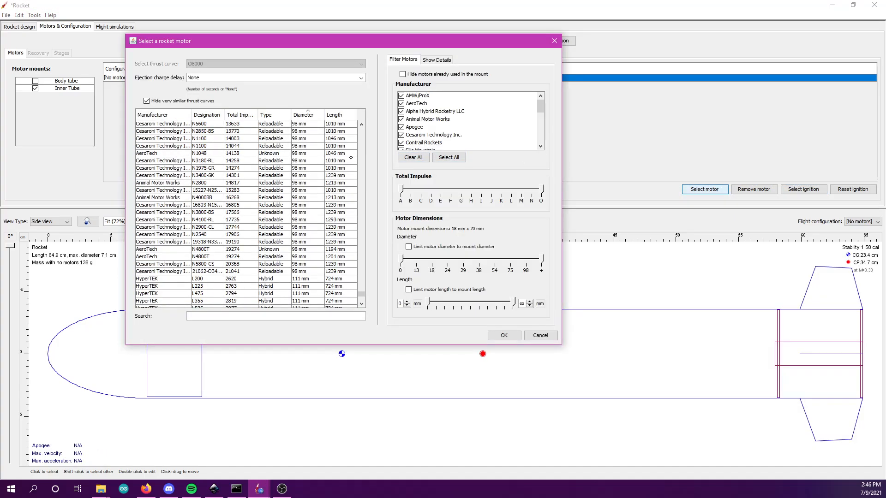
{"action": "left_click_drag", "start_coordinate": [361, 294], "coordinate": [370, 133]}
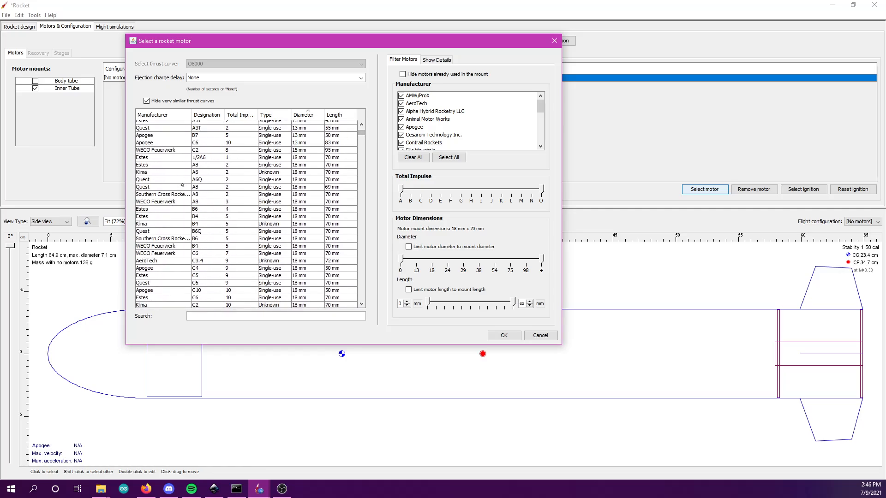
{"action": "left_click", "coordinate": [182, 224]}
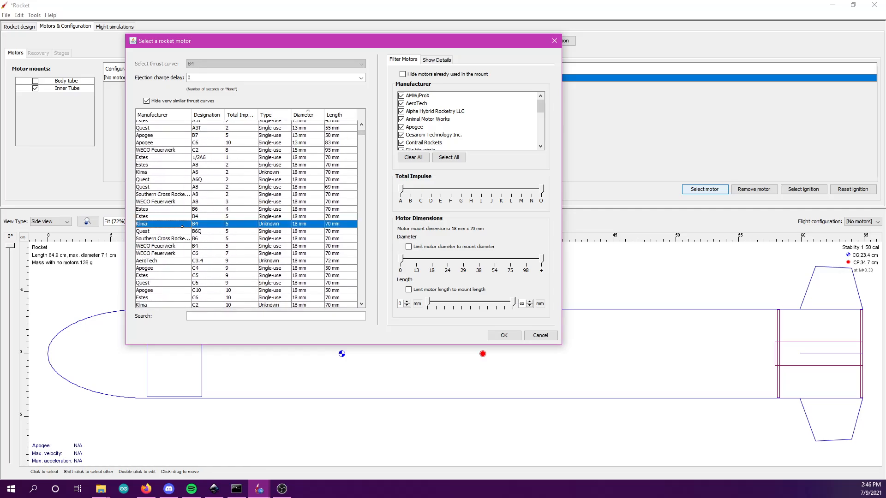
{"action": "double_click", "coordinate": [180, 223]}
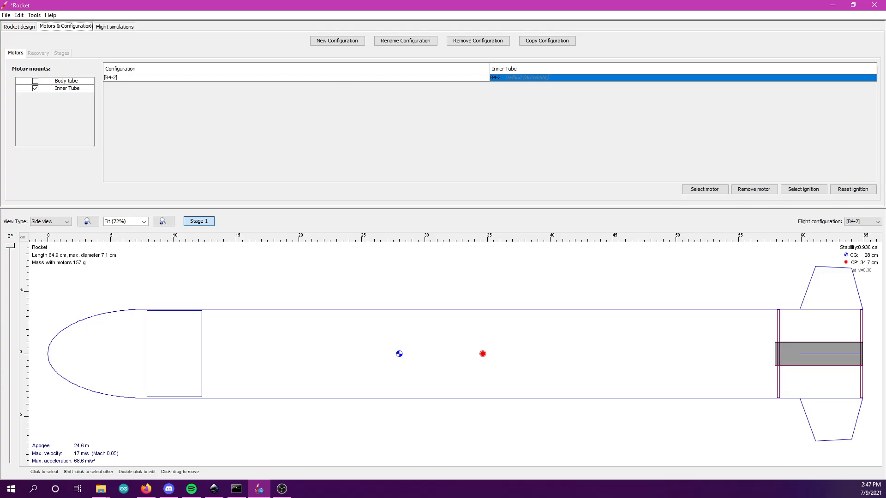
Step: Create a new flight simulation for the B4-2 configuration with an average windspeed of 0.7 m/s
{"action": "left_click", "coordinate": [116, 27]}
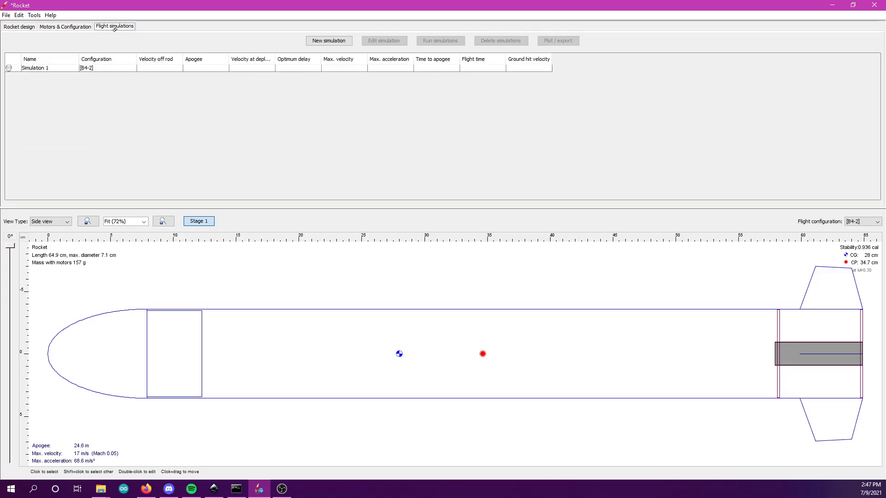
{"action": "left_click", "coordinate": [319, 41]}
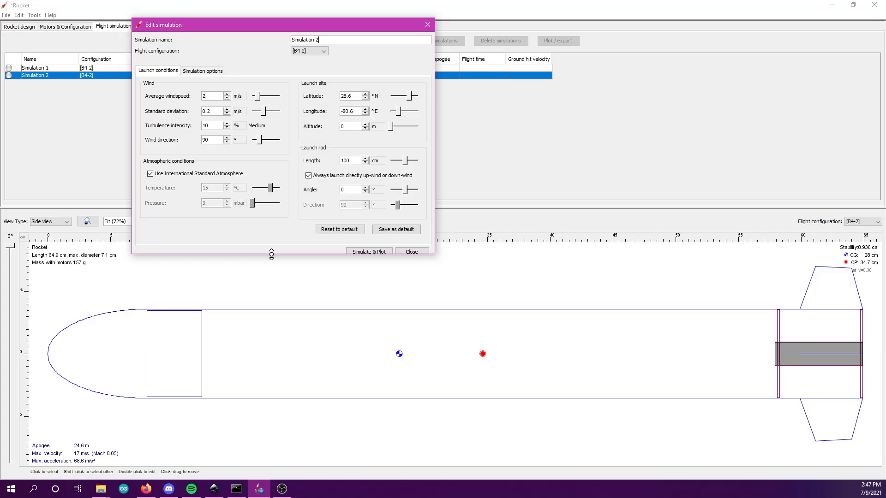
{"action": "left_click_drag", "start_coordinate": [270, 253], "coordinate": [275, 349]}
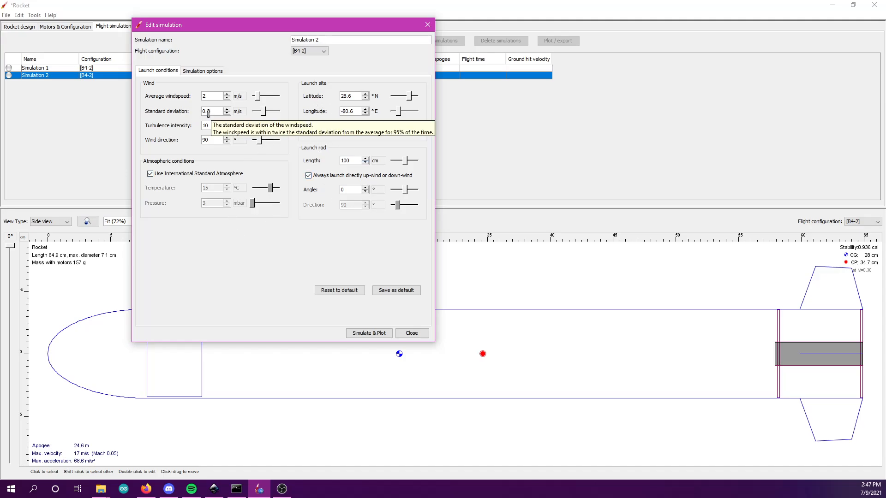
{"action": "mouse_move", "coordinate": [261, 95]}
{"action": "left_mouse_down"}
{"action": "mouse_move", "coordinate": [289, 99]}
{"action": "mouse_move", "coordinate": [251, 94]}
{"action": "left_mouse_up"}
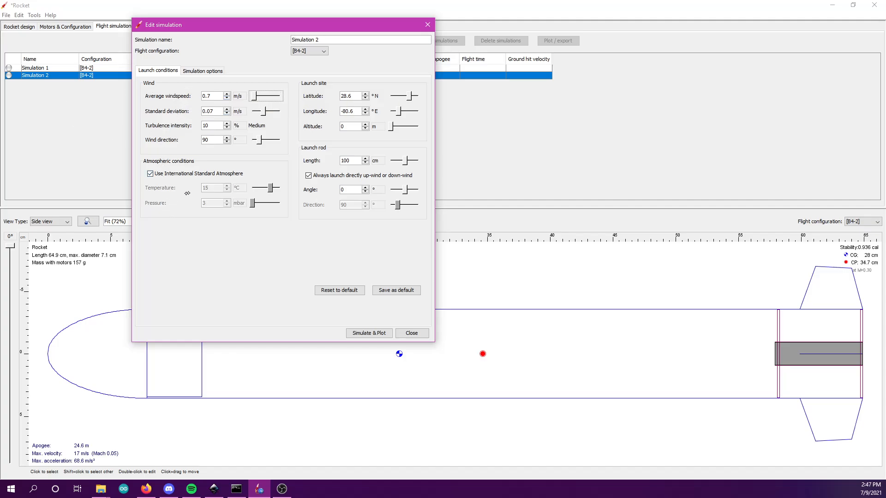
{"action": "left_click", "coordinate": [194, 70]}
{"action": "left_click", "coordinate": [164, 70]}
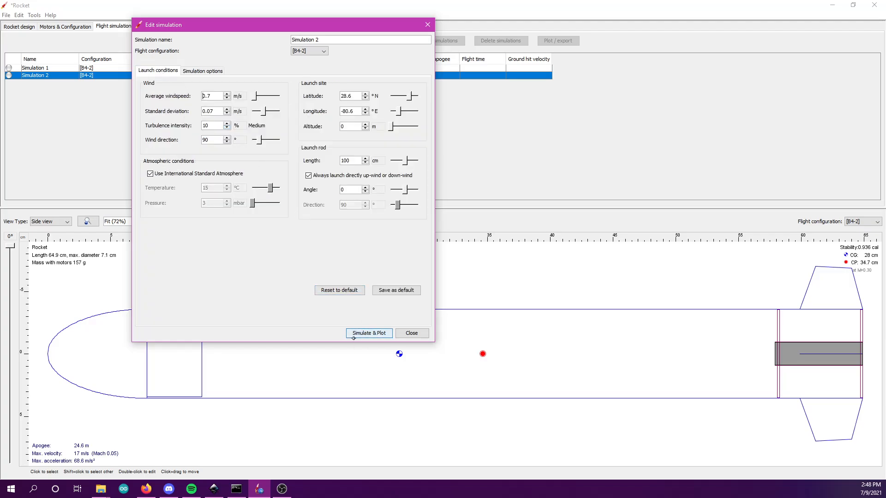
Step: Run the simulation, plot its vertical motion vs. time, and enlarge the plot window
{"action": "left_click", "coordinate": [369, 333]}
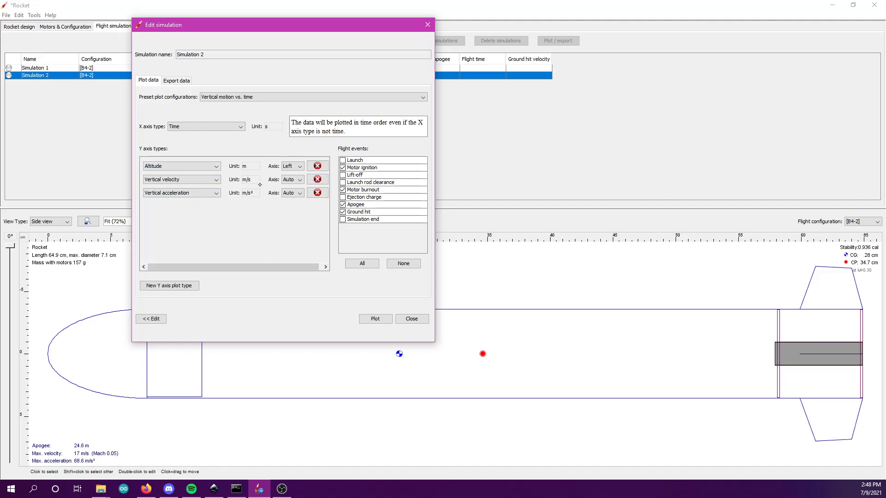
{"action": "left_click", "coordinate": [376, 318]}
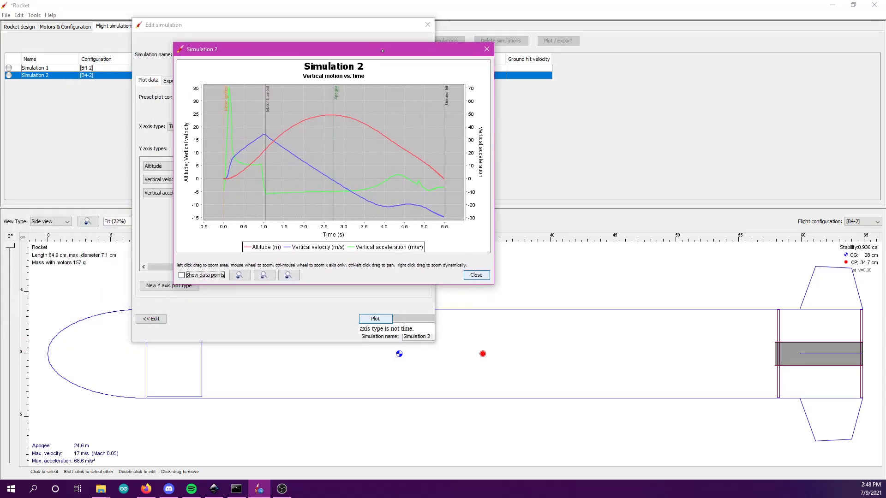
{"action": "left_click_drag", "start_coordinate": [373, 284], "coordinate": [383, 357]}
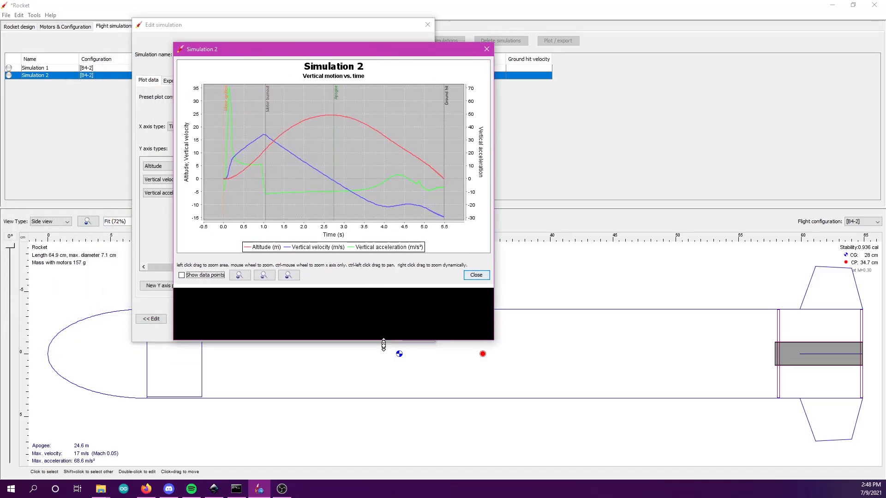
{"action": "left_click_drag", "start_coordinate": [496, 331], "coordinate": [660, 331]}
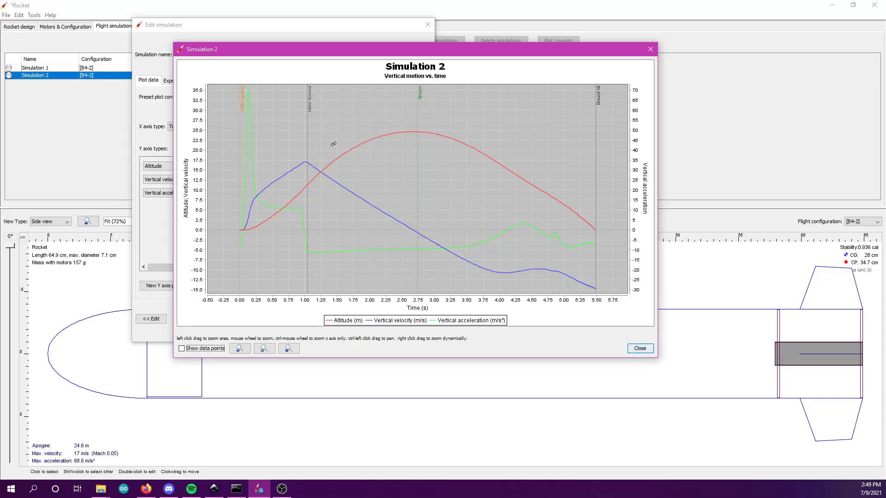
Step: Examine the plotted flight curves around apogee, and close the plot and the simulation settings
{"action": "scroll", "coordinate": [405, 134], "scroll_direction": "up", "scroll_amount": 5}
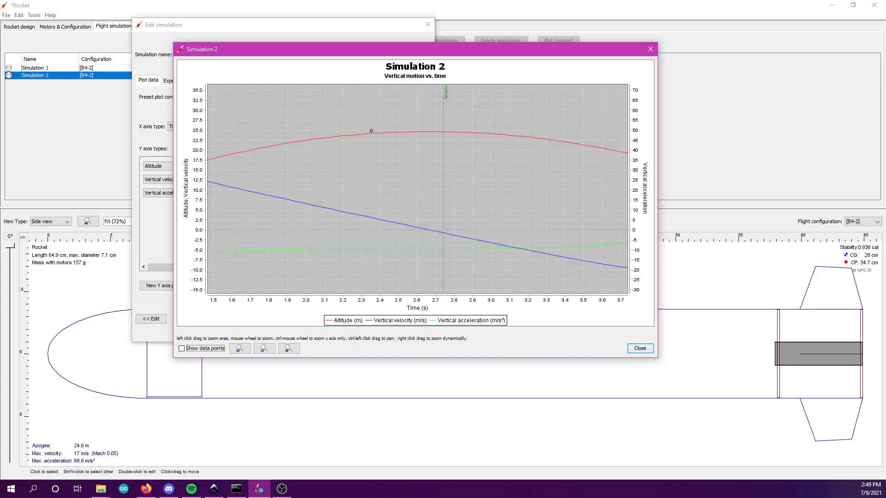
{"action": "scroll", "coordinate": [413, 118], "scroll_direction": "down", "scroll_amount": 3}
{"action": "scroll", "coordinate": [435, 169], "scroll_direction": "down", "scroll_amount": 3}
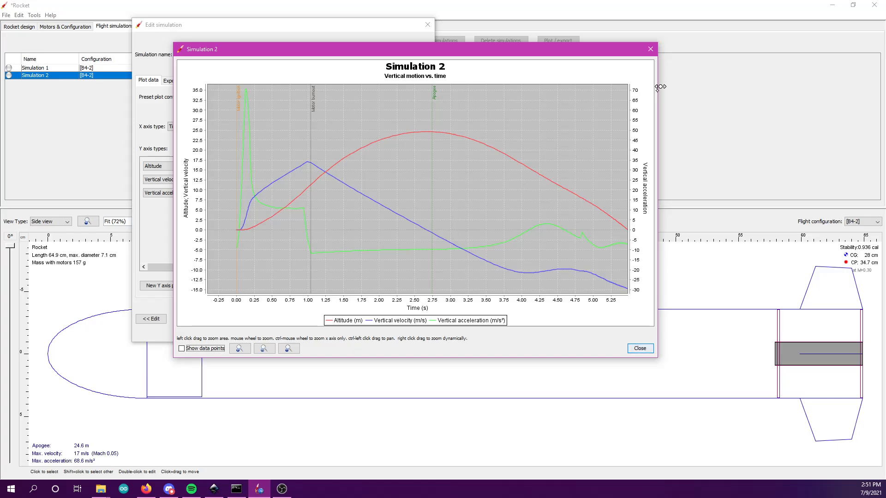
{"action": "left_click", "coordinate": [651, 49]}
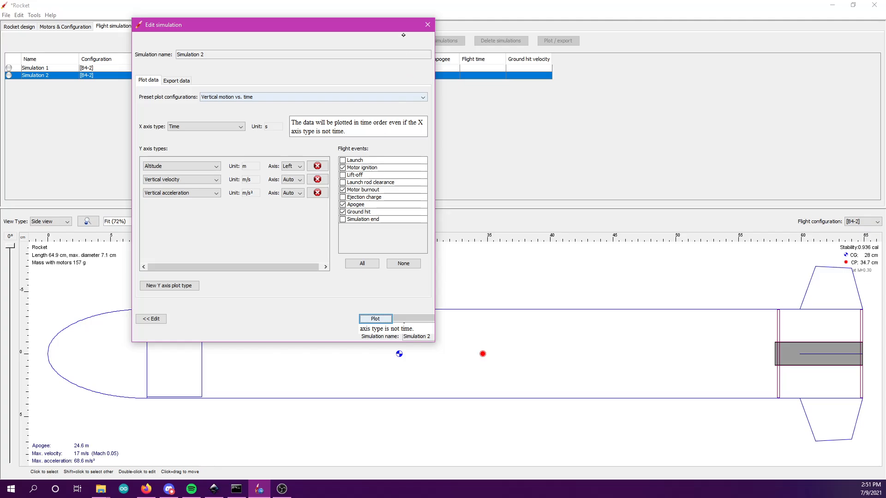
{"action": "left_click", "coordinate": [427, 22]}
Step: Shrink the freeform fins by moving their two outer points to about (0.53, 0.61) cm and (4.05, 0.58) cm
{"action": "left_click", "coordinate": [19, 26]}
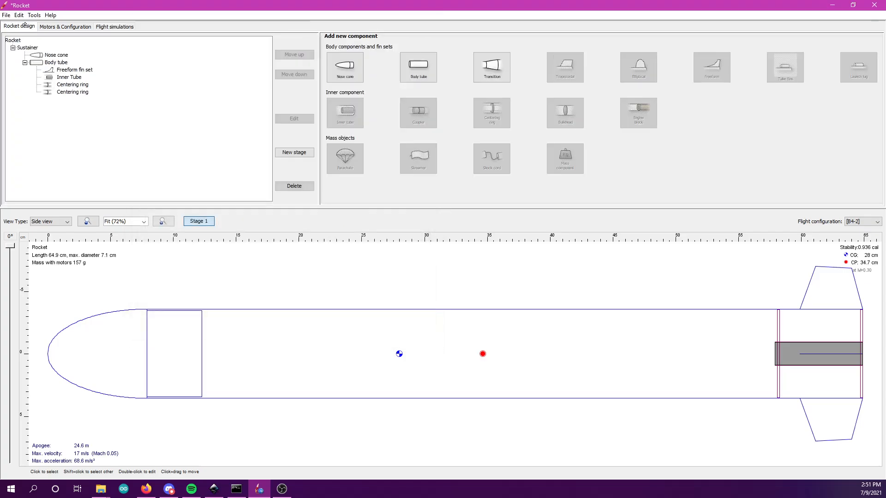
{"action": "left_click", "coordinate": [72, 70]}
{"action": "double_click", "coordinate": [73, 71]}
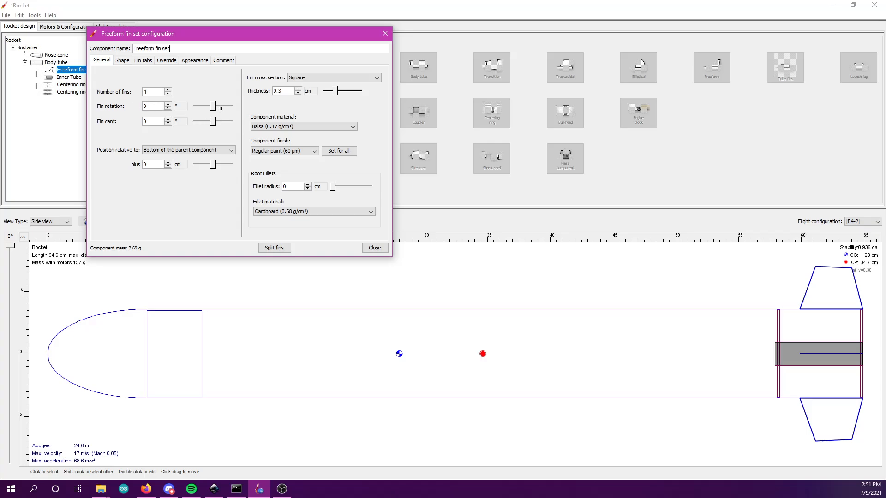
{"action": "left_click", "coordinate": [123, 61]}
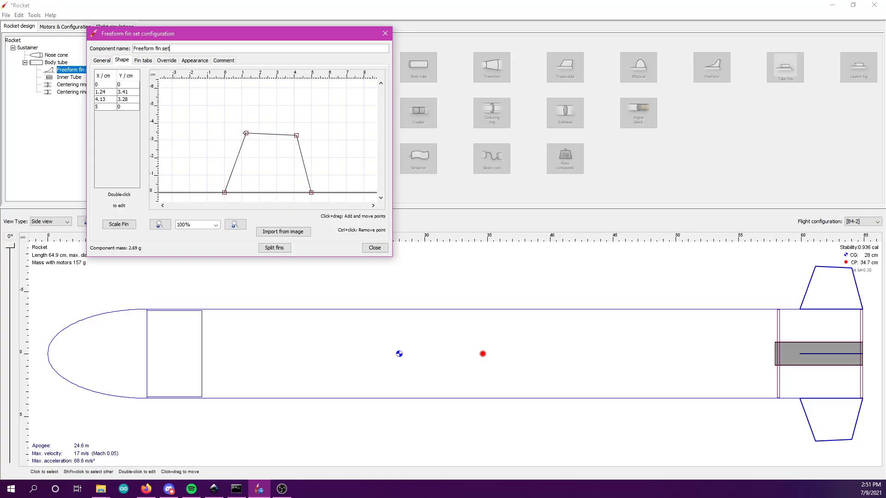
{"action": "left_click_drag", "start_coordinate": [246, 133], "coordinate": [234, 186]}
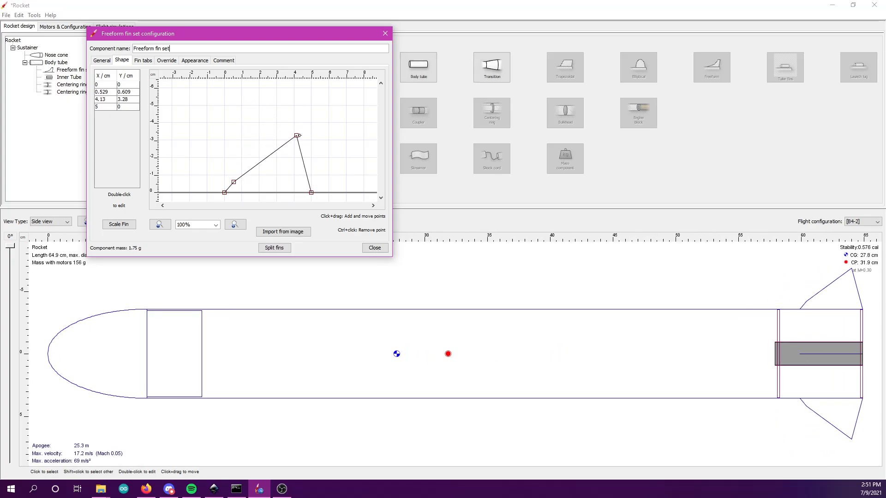
{"action": "left_click_drag", "start_coordinate": [296, 136], "coordinate": [295, 171]}
{"action": "left_click_drag", "start_coordinate": [295, 180], "coordinate": [295, 182]}
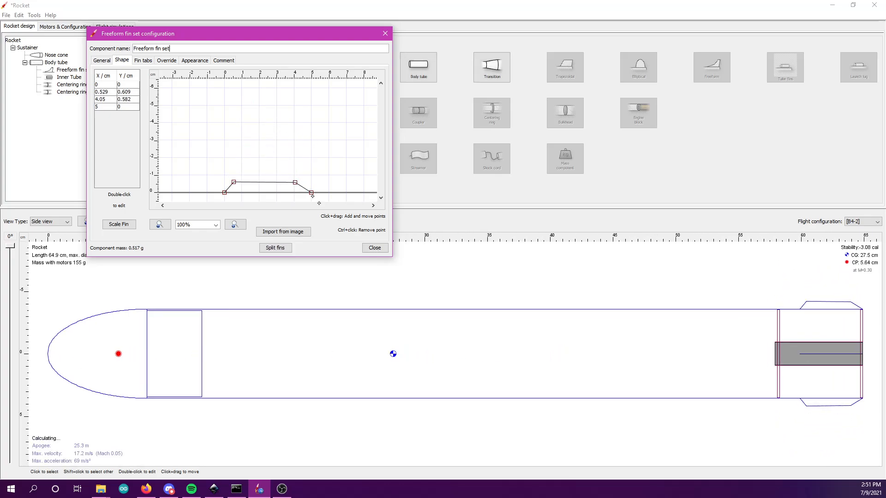
{"action": "left_click", "coordinate": [379, 250]}
Step: Create another simulation with default launch conditions, run it, and show its vertical motion vs. time in an enlarged plot
{"action": "left_click", "coordinate": [106, 27]}
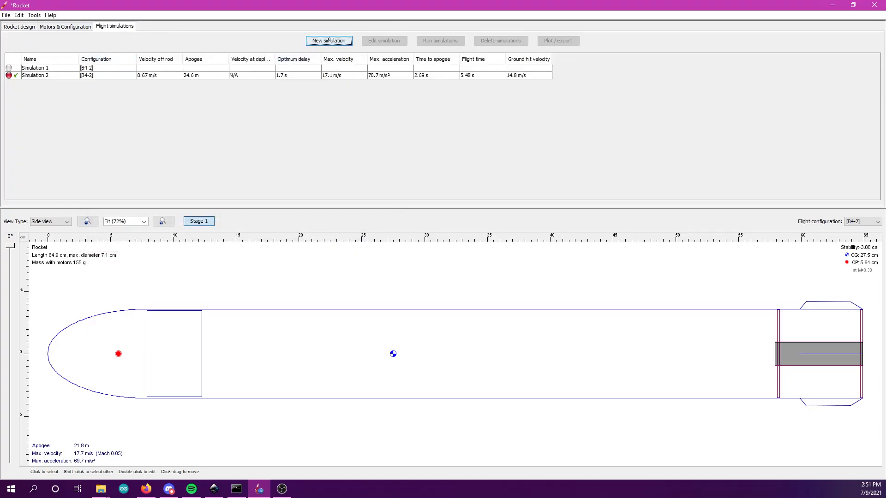
{"action": "left_click", "coordinate": [327, 41]}
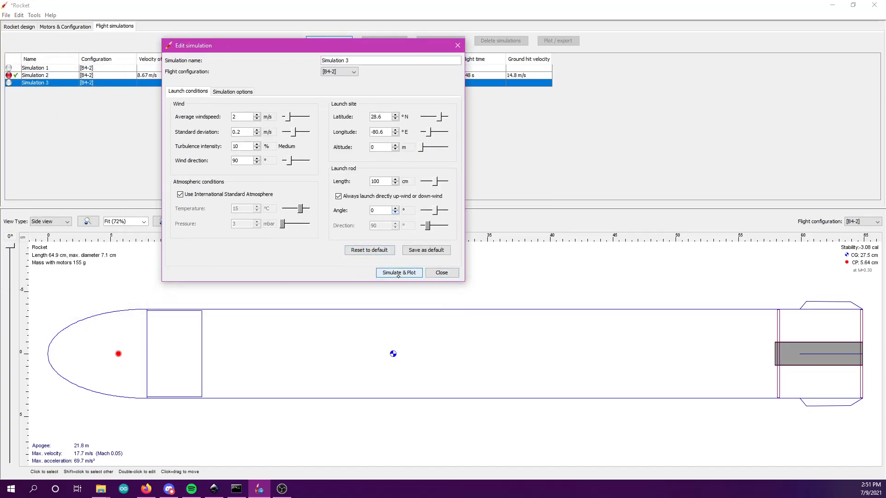
{"action": "left_click", "coordinate": [398, 273]}
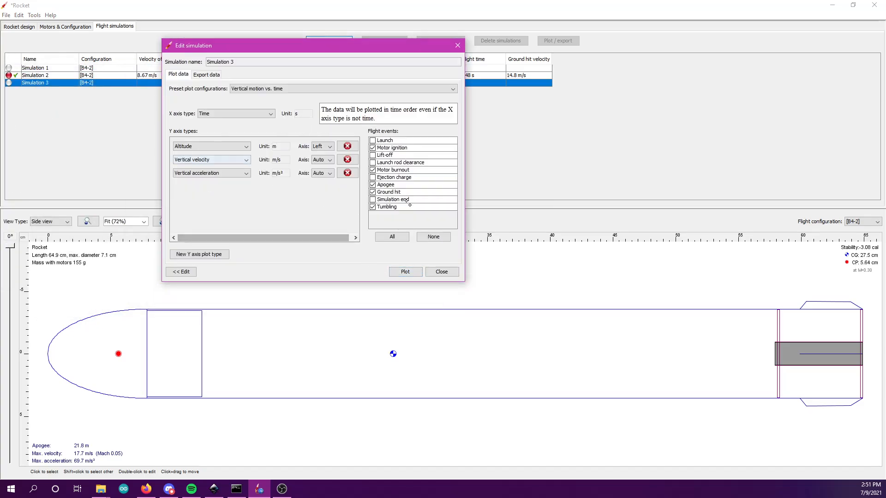
{"action": "left_click", "coordinate": [405, 272]}
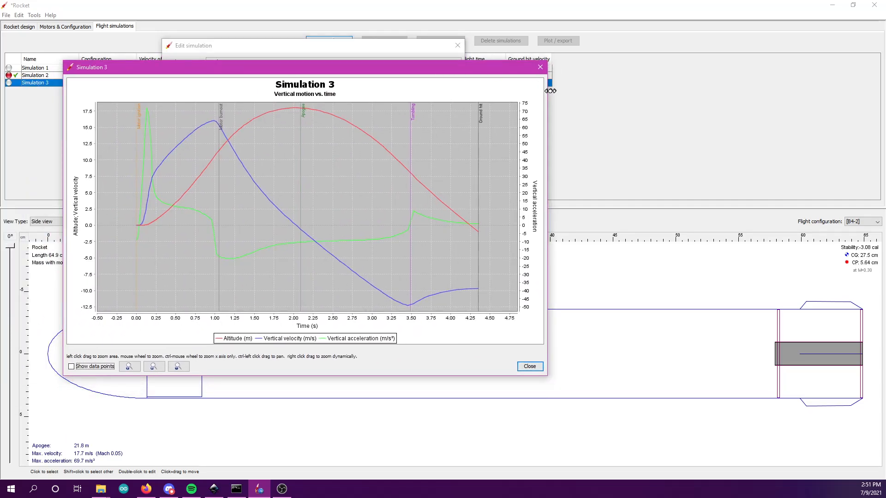
{"action": "left_click_drag", "start_coordinate": [550, 91], "coordinate": [714, 91]}
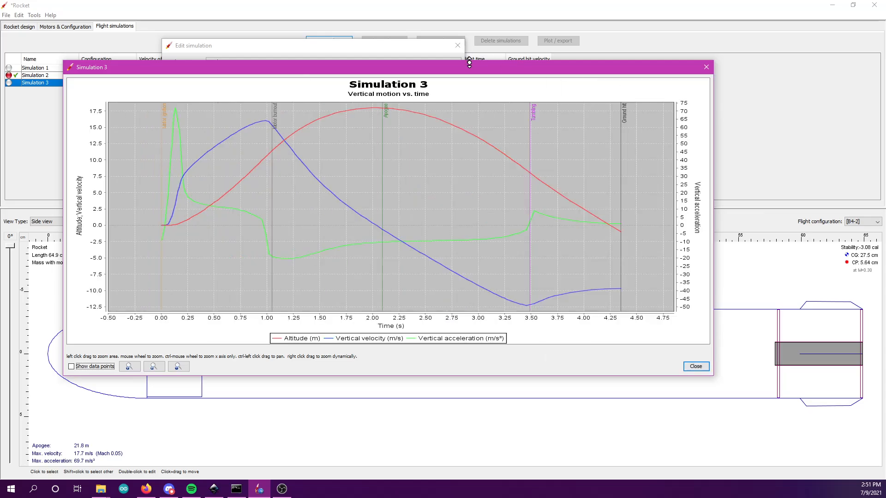
{"action": "left_click_drag", "start_coordinate": [470, 63], "coordinate": [467, 1]}
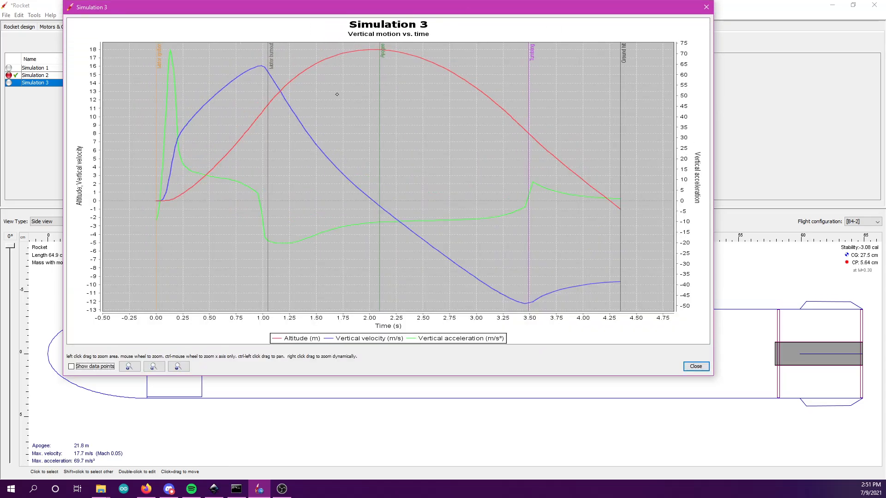
Step: Examine the velocity and acceleration curves between motor ignition and burnout, close the plot, and return to the rocket design
{"action": "scroll", "coordinate": [337, 93], "scroll_direction": "up", "scroll_amount": 2}
{"action": "scroll", "coordinate": [338, 91], "scroll_direction": "down", "scroll_amount": 2}
{"action": "left_click_drag", "start_coordinate": [192, 56], "coordinate": [203, 125]}
{"action": "scroll", "coordinate": [283, 112], "scroll_direction": "down", "scroll_amount": 8}
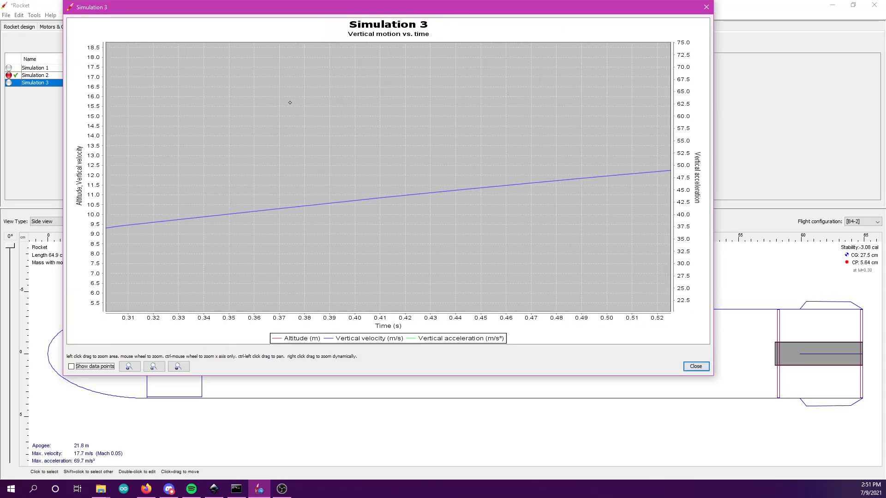
{"action": "scroll", "coordinate": [272, 108], "scroll_direction": "down", "scroll_amount": 4}
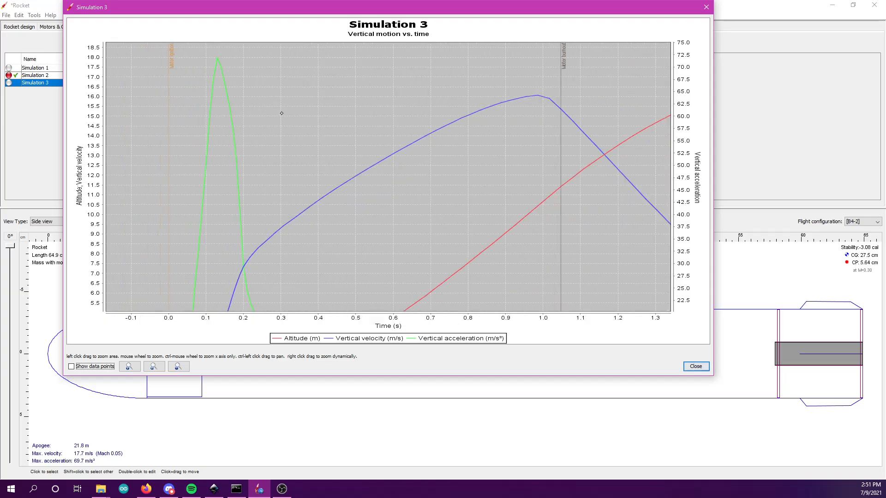
{"action": "scroll", "coordinate": [383, 195], "scroll_direction": "down", "scroll_amount": 1, "text": "ctrl"}
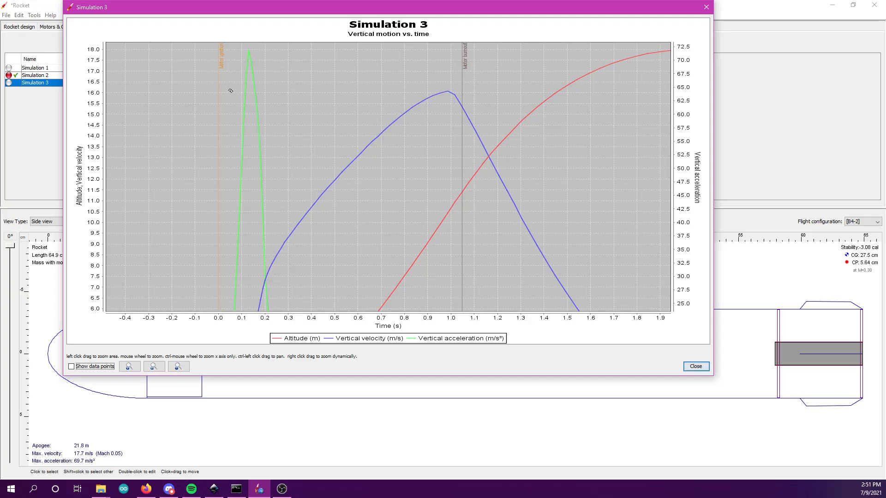
{"action": "left_click_drag", "start_coordinate": [227, 86], "coordinate": [275, 114]}
{"action": "scroll", "coordinate": [278, 118], "scroll_direction": "up", "scroll_amount": 1}
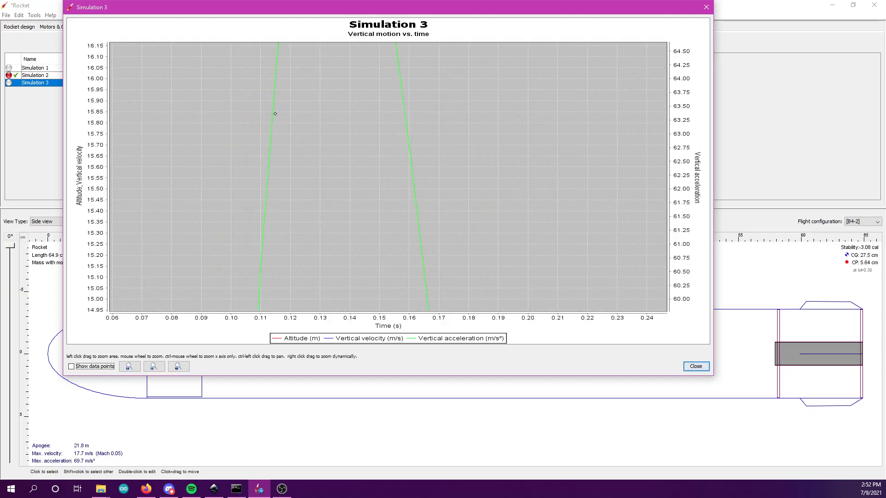
{"action": "scroll", "coordinate": [276, 110], "scroll_direction": "down", "scroll_amount": 4}
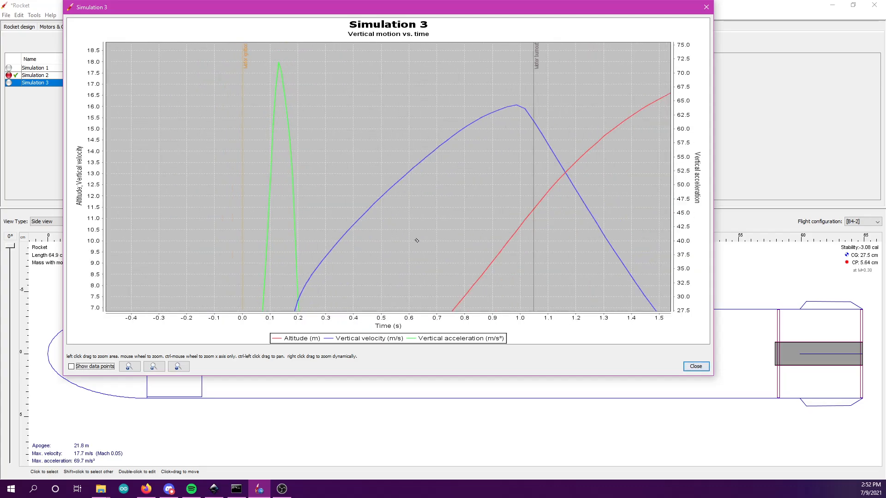
{"action": "scroll", "coordinate": [332, 114], "scroll_direction": "down", "scroll_amount": 2}
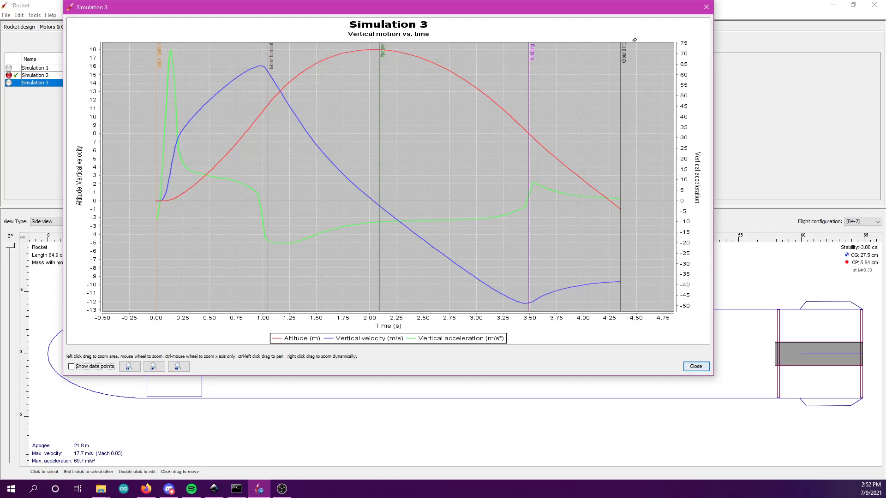
{"action": "left_click", "coordinate": [706, 7]}
{"action": "left_click", "coordinate": [457, 45]}
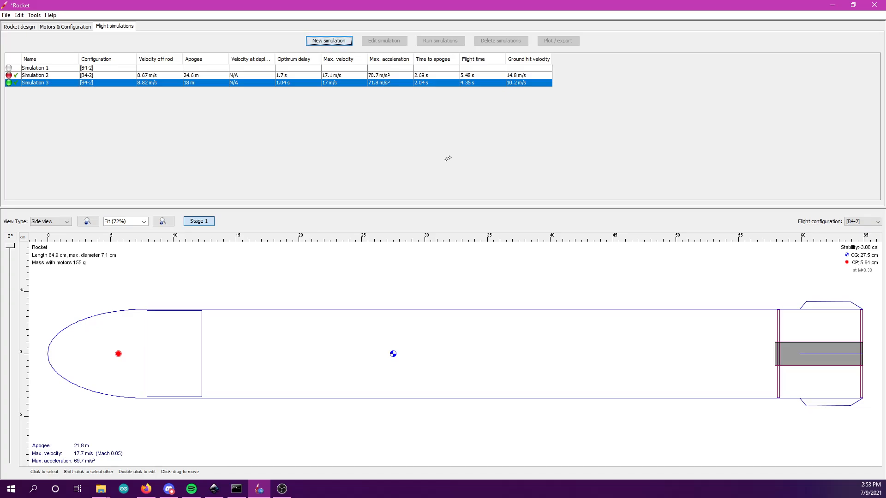
{"action": "left_click", "coordinate": [19, 26]}
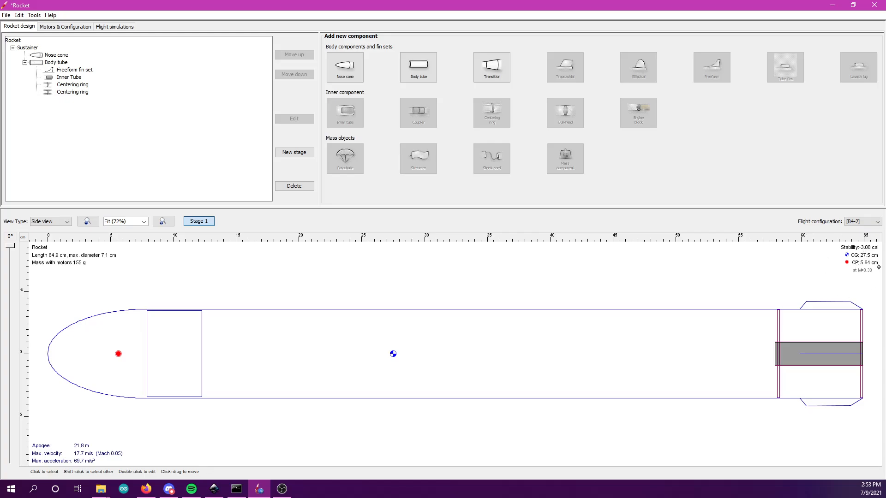
Step: Enlarge the freeform fins by moving their two outer points to about (1.08, 4.31) cm and (3.7, 4.26) cm
{"action": "double_click", "coordinate": [65, 71]}
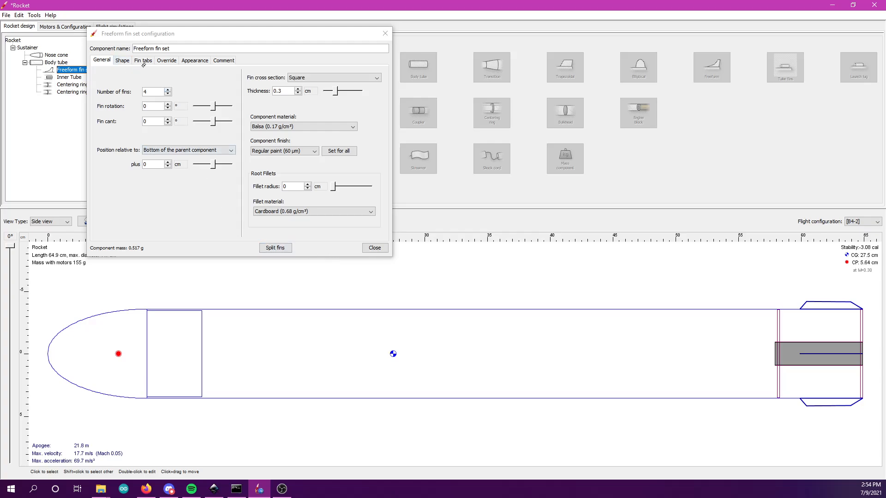
{"action": "left_click", "coordinate": [127, 61]}
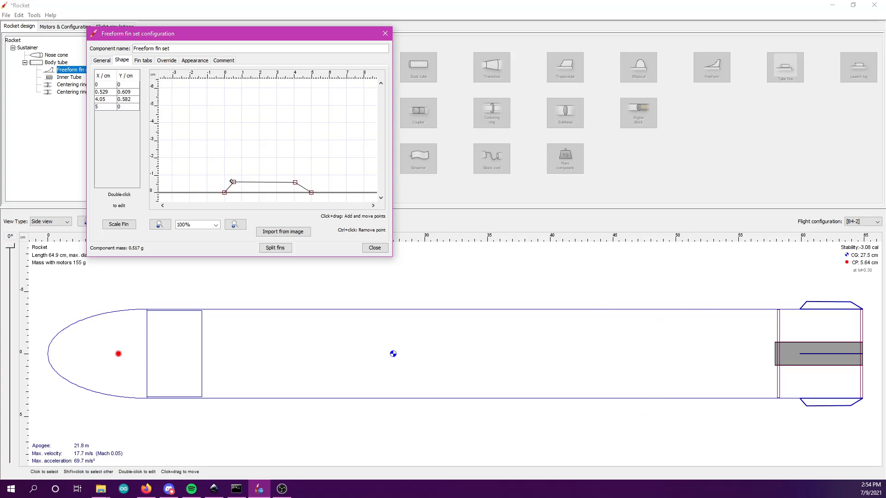
{"action": "left_click_drag", "start_coordinate": [234, 182], "coordinate": [236, 112]}
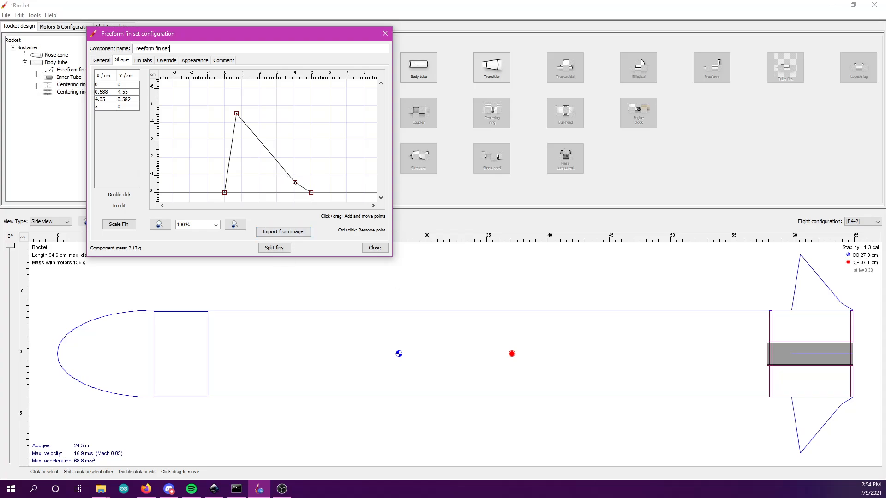
{"action": "left_click_drag", "start_coordinate": [295, 183], "coordinate": [288, 118]}
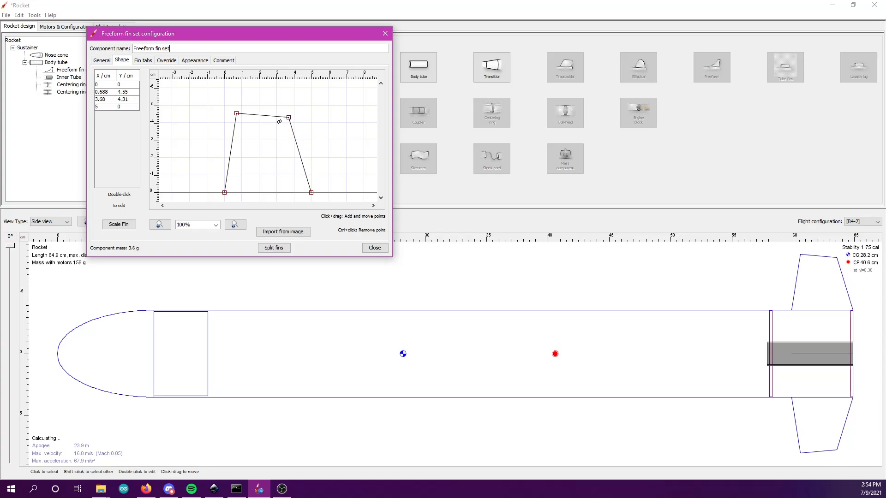
{"action": "left_click_drag", "start_coordinate": [236, 114], "coordinate": [243, 118]}
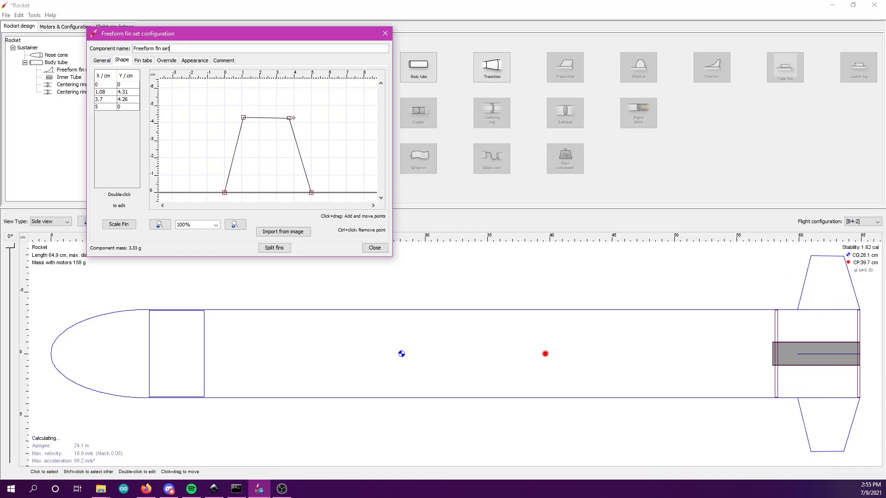
Step: Try sweeping the fins' rear outer point back to about (9.23, 4.23) cm, and settle it at about (3.36, 4.29) cm
{"action": "left_click_drag", "start_coordinate": [289, 118], "coordinate": [348, 118]}
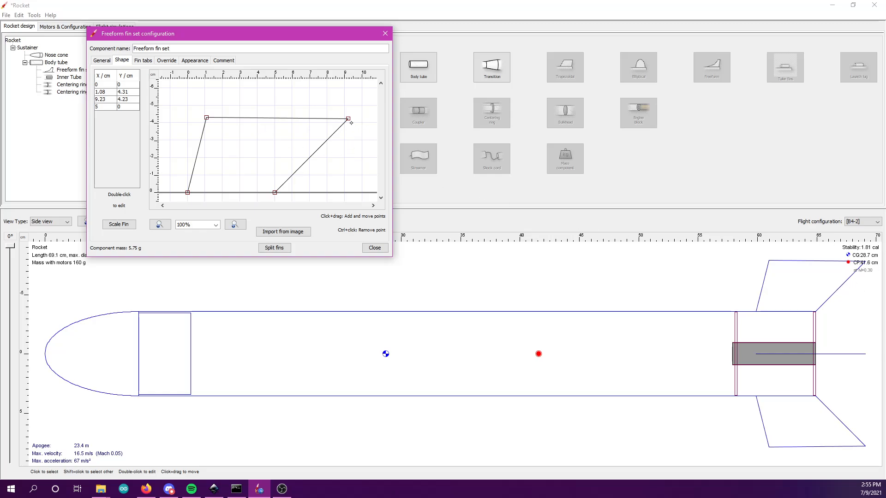
{"action": "left_click_drag", "start_coordinate": [351, 123], "coordinate": [286, 118]}
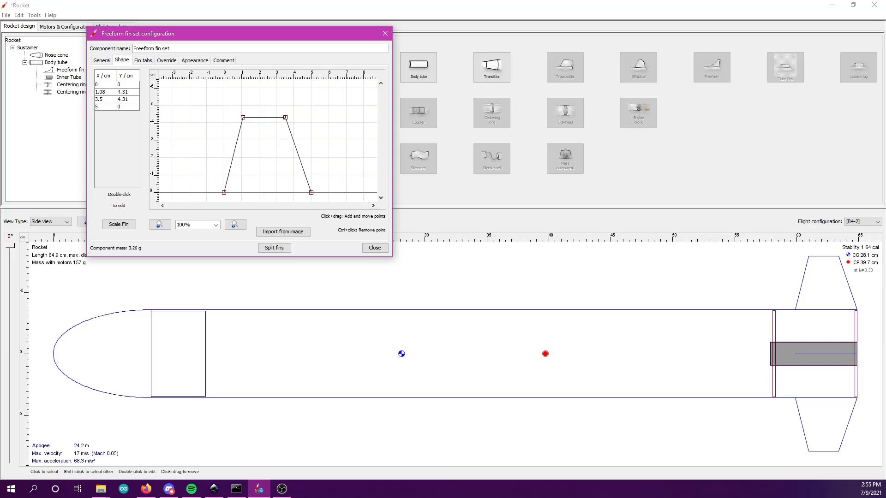
{"action": "mouse_move", "coordinate": [285, 118]}
{"action": "left_mouse_down"}
{"action": "mouse_move", "coordinate": [374, 114]}
{"action": "mouse_move", "coordinate": [249, 119]}
{"action": "mouse_move", "coordinate": [282, 118]}
{"action": "left_mouse_up"}
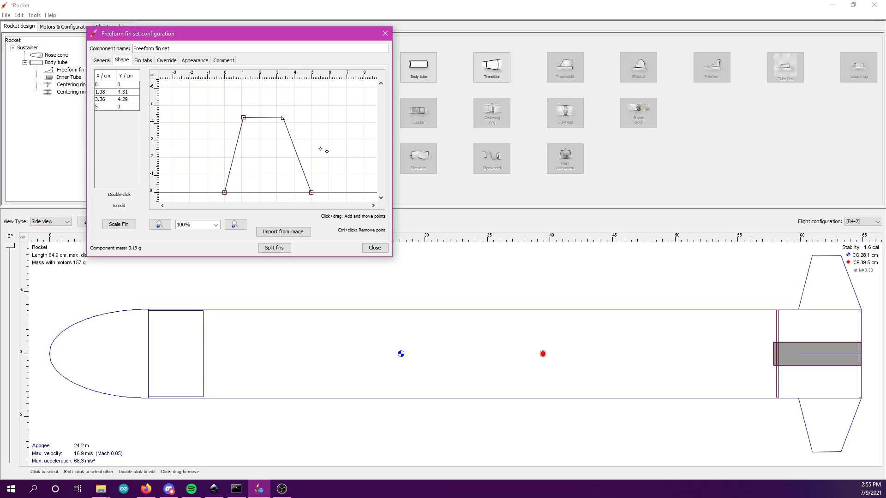
{"action": "left_click", "coordinate": [374, 248]}
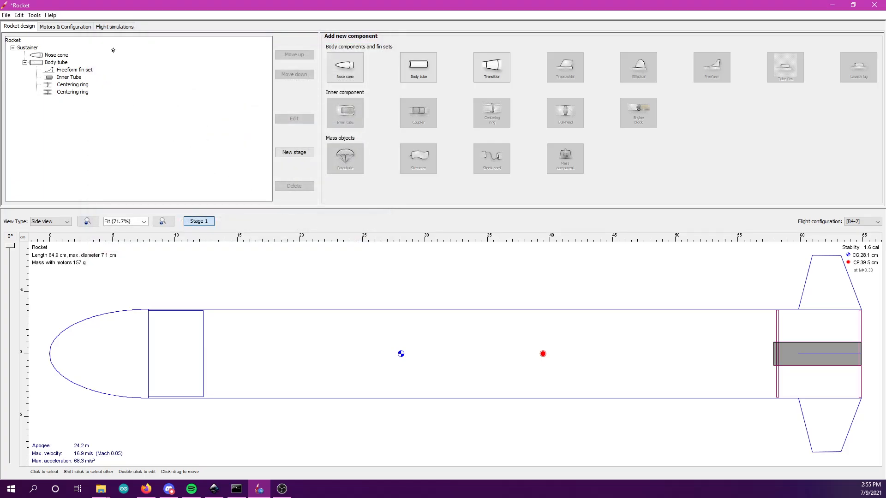
Step: Create and run another simulation with default launch conditions, plot its vertical motion vs. time, and close the plot and simulation settings
{"action": "left_click", "coordinate": [112, 29]}
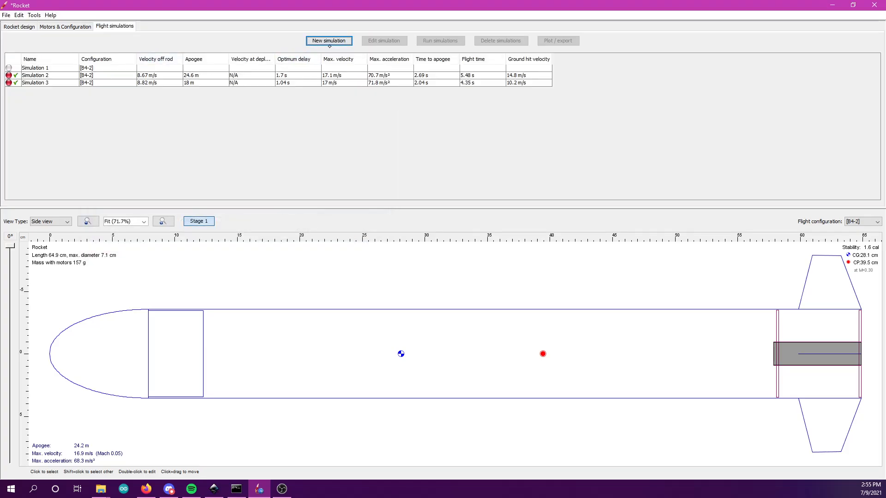
{"action": "left_click", "coordinate": [329, 43]}
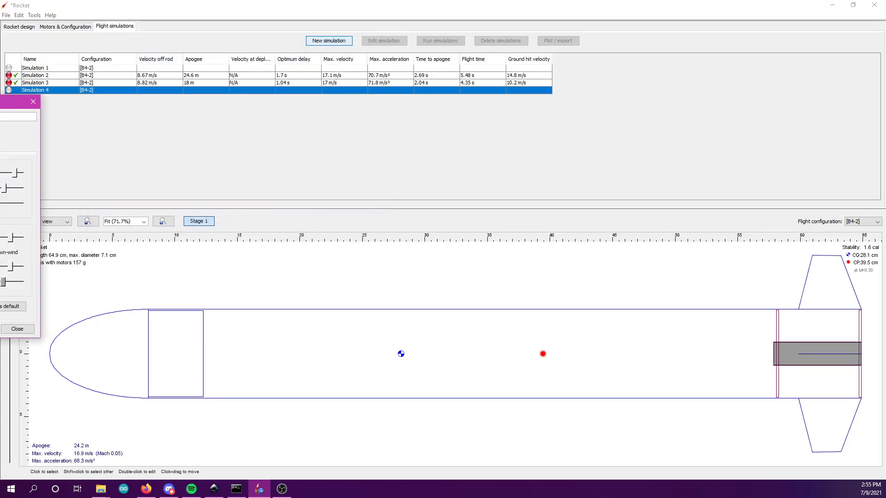
{"action": "left_click", "coordinate": [449, 272]}
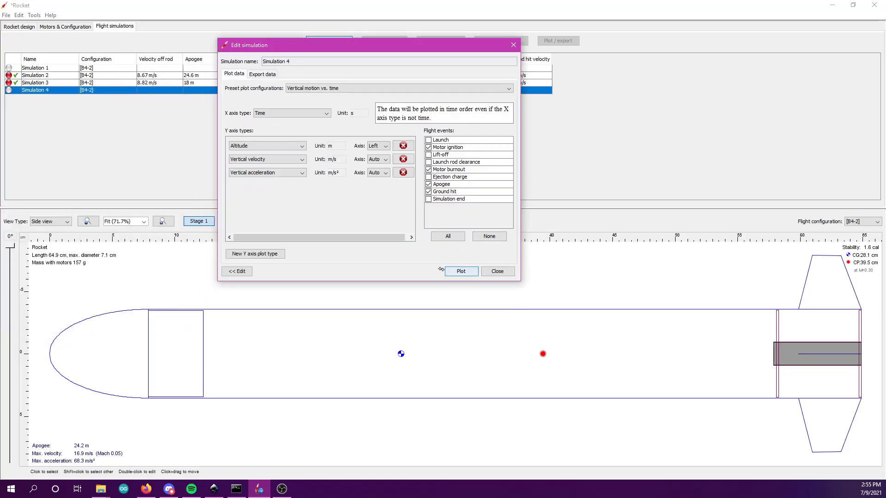
{"action": "left_click", "coordinate": [475, 273]}
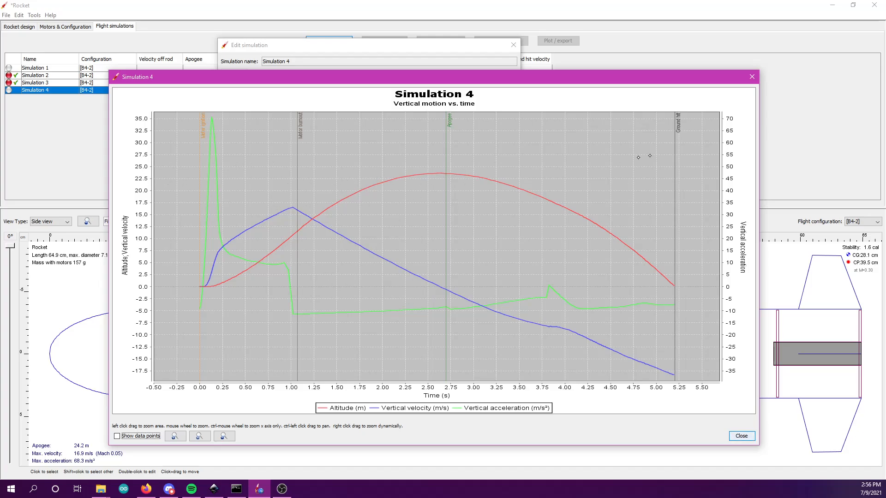
{"action": "left_click", "coordinate": [753, 76]}
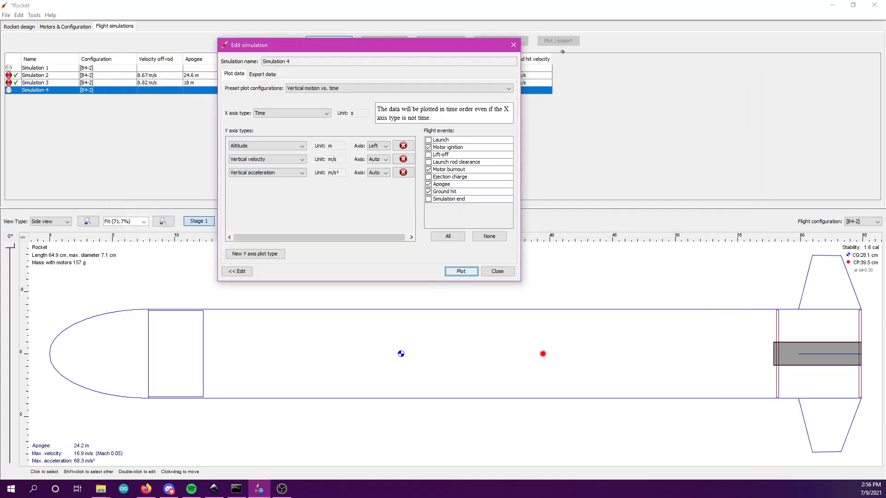
{"action": "left_click", "coordinate": [513, 45]}
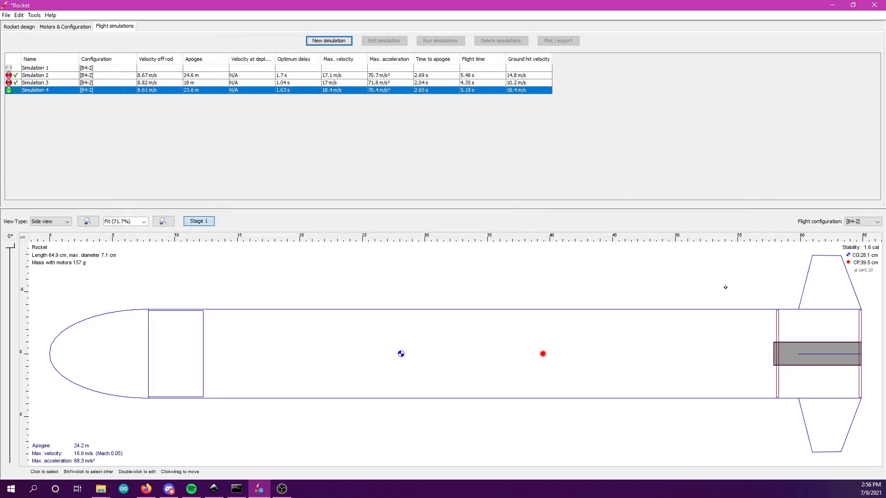
Step: Return to the rocket design and add a mass component to the body tube
{"action": "left_click", "coordinate": [20, 26]}
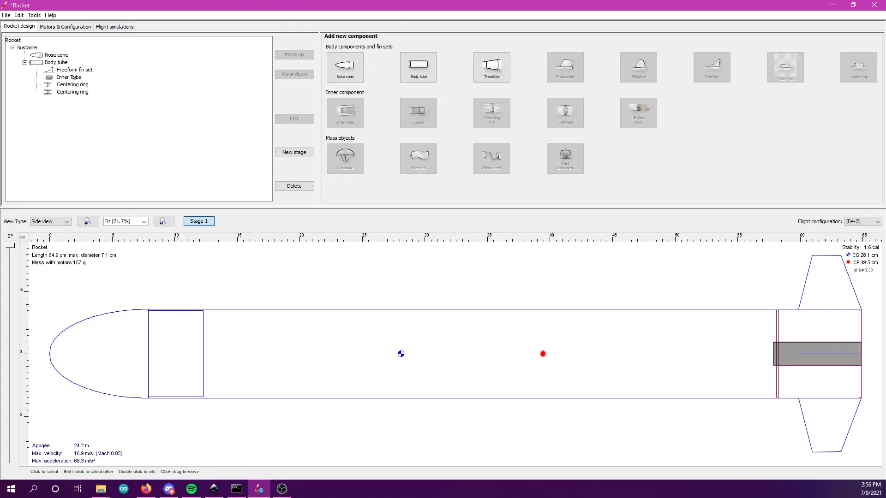
{"action": "left_click", "coordinate": [41, 62]}
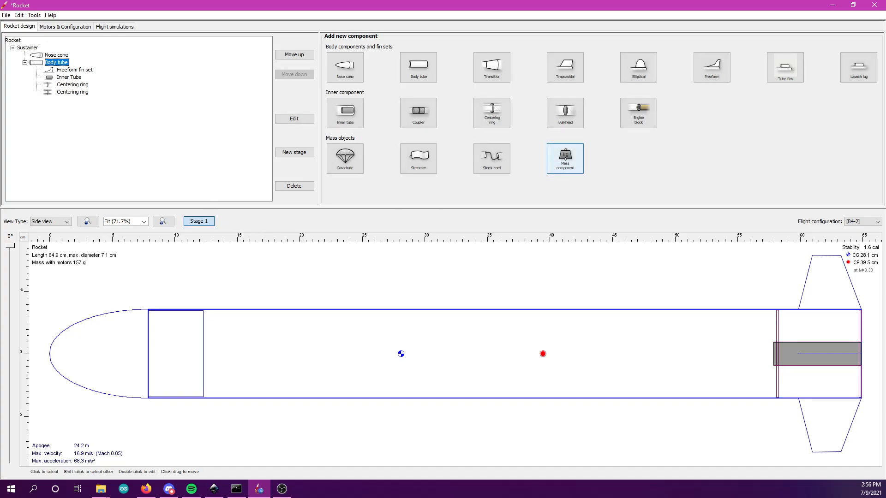
{"action": "left_click", "coordinate": [565, 159]}
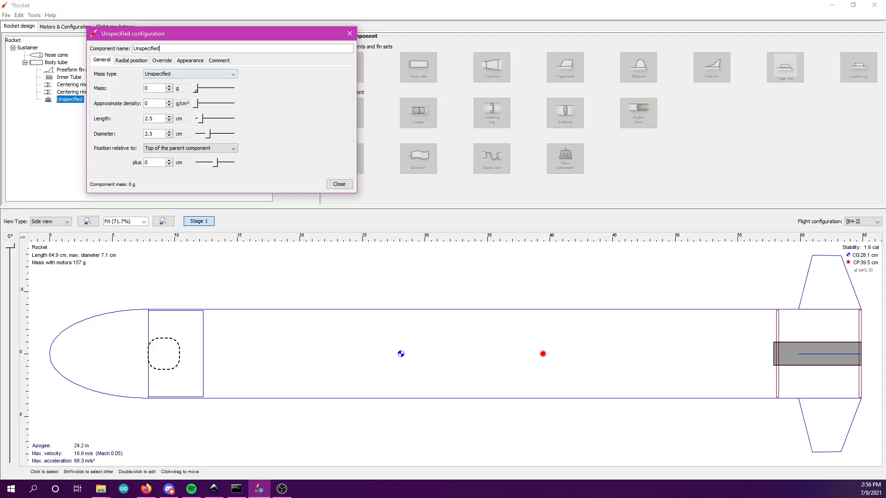
Step: Try masses of about 4.7 g and 43 g for the mass component, and reset its mass to 0 g
{"action": "left_click", "coordinate": [196, 90]}
{"action": "left_click_drag", "start_coordinate": [196, 89], "coordinate": [197, 88]}
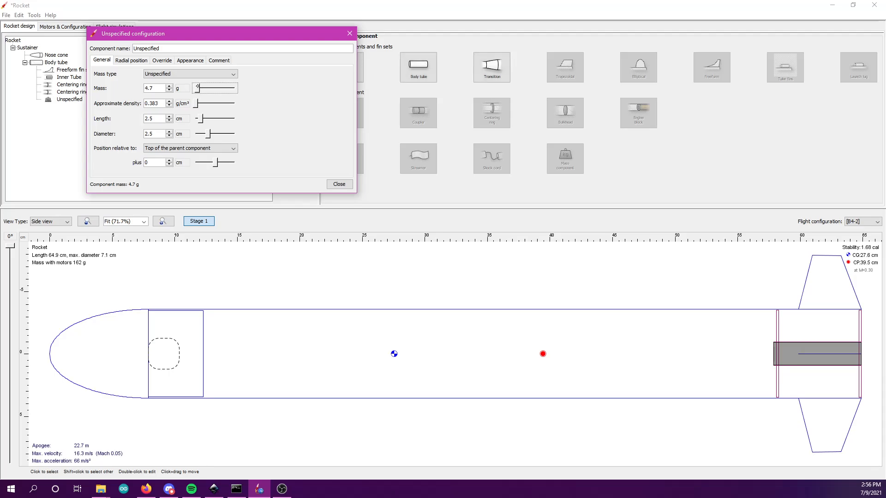
{"action": "left_click_drag", "start_coordinate": [197, 86], "coordinate": [215, 91]}
{"action": "left_click", "coordinate": [158, 89]}
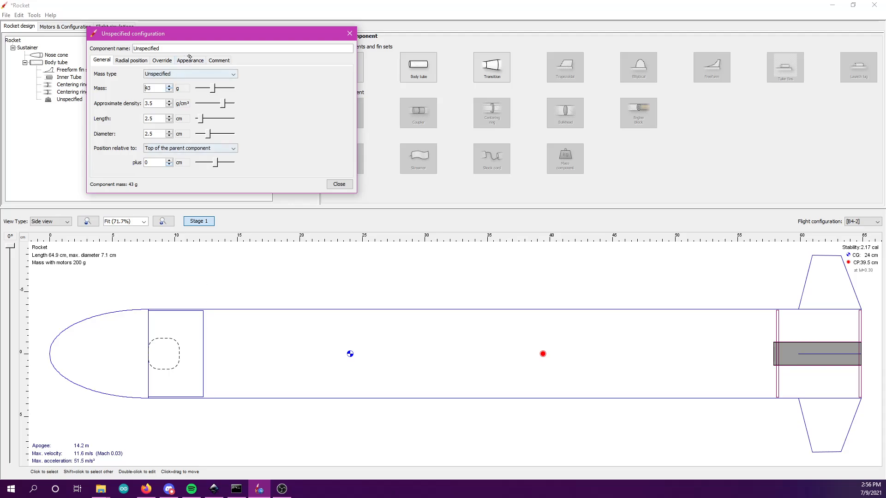
{"action": "mouse_move", "coordinate": [213, 89]}
{"action": "left_mouse_down"}
{"action": "mouse_move", "coordinate": [228, 90]}
{"action": "mouse_move", "coordinate": [187, 86]}
{"action": "left_mouse_up"}
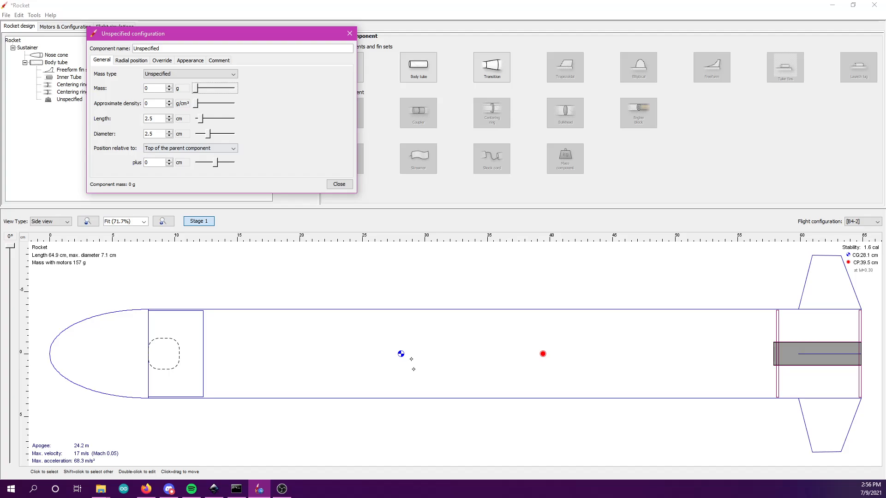
Step: Set the mass component to about 10 g and offset it about -9.2 cm from the top of the body tube
{"action": "left_click_drag", "start_coordinate": [195, 88], "coordinate": [199, 88]}
{"action": "mouse_move", "coordinate": [213, 163]}
{"action": "left_mouse_down"}
{"action": "mouse_move", "coordinate": [228, 164]}
{"action": "mouse_move", "coordinate": [212, 164]}
{"action": "left_mouse_up"}
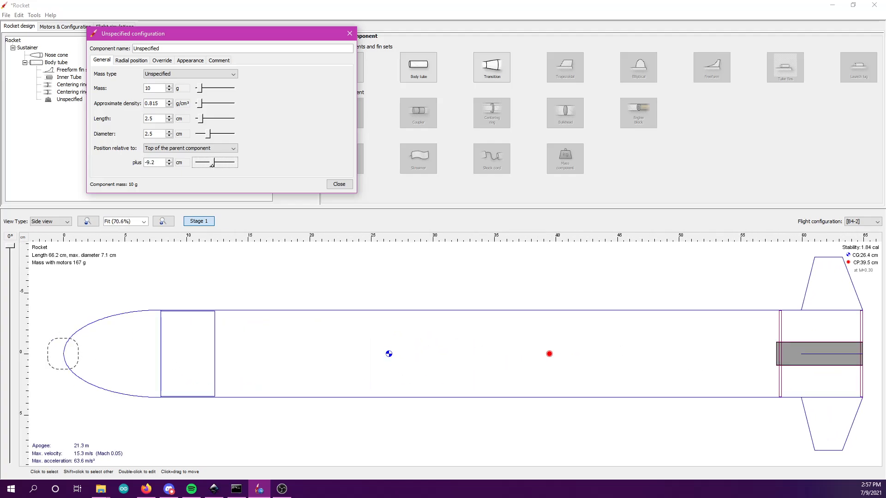
{"action": "left_click", "coordinate": [334, 182]}
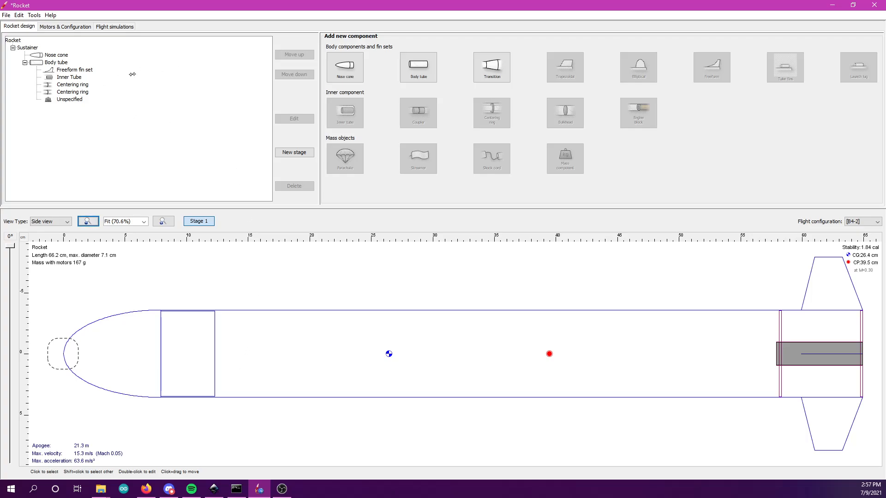
Step: Add a parachute to the body tube with 8 shroud lines made of Elastic cord (round 2 mm, 1/16 in)
{"action": "left_click", "coordinate": [58, 61]}
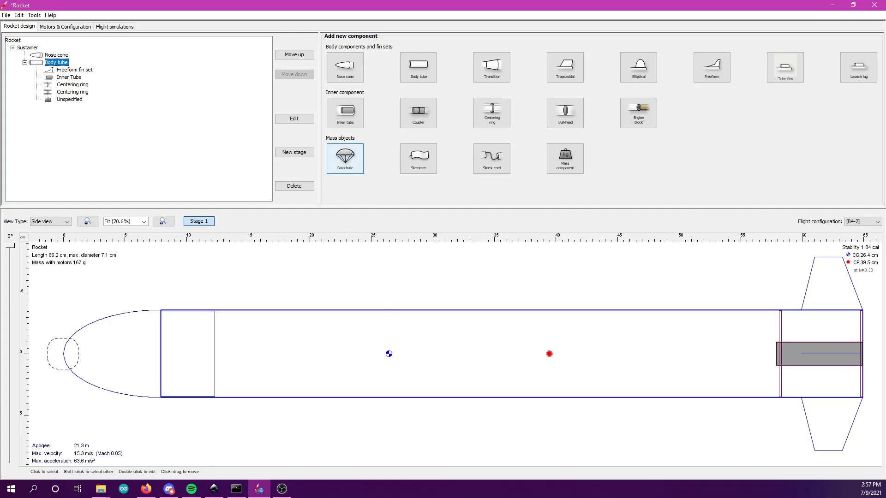
{"action": "left_click", "coordinate": [352, 155]}
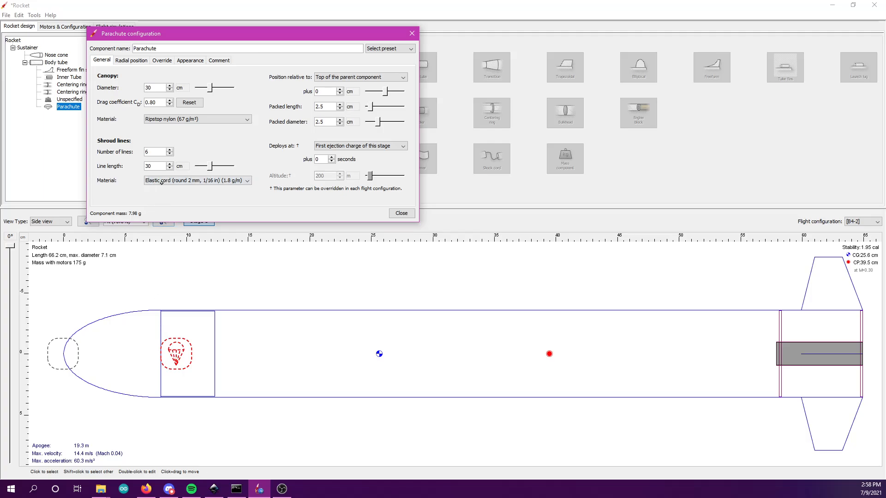
{"action": "left_click_drag", "start_coordinate": [159, 153], "coordinate": [120, 153]}
{"action": "type", "text": "8"}
{"action": "key", "text": "Return"}
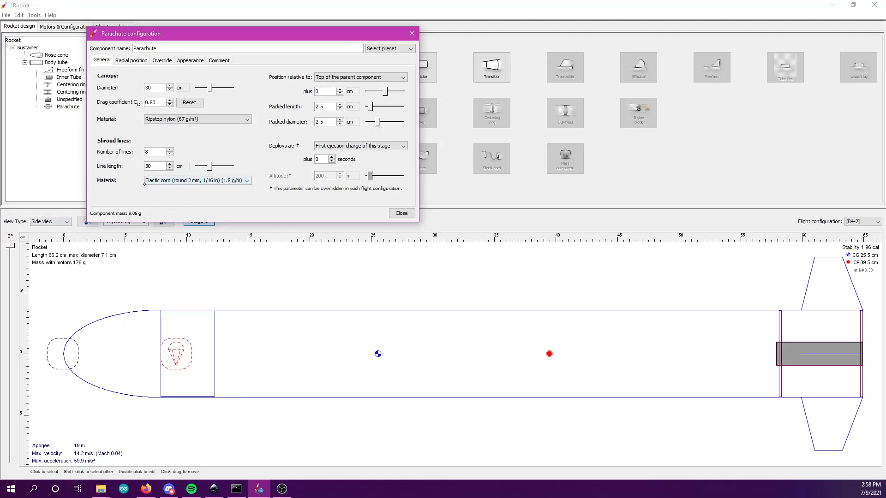
{"action": "left_click", "coordinate": [190, 180]}
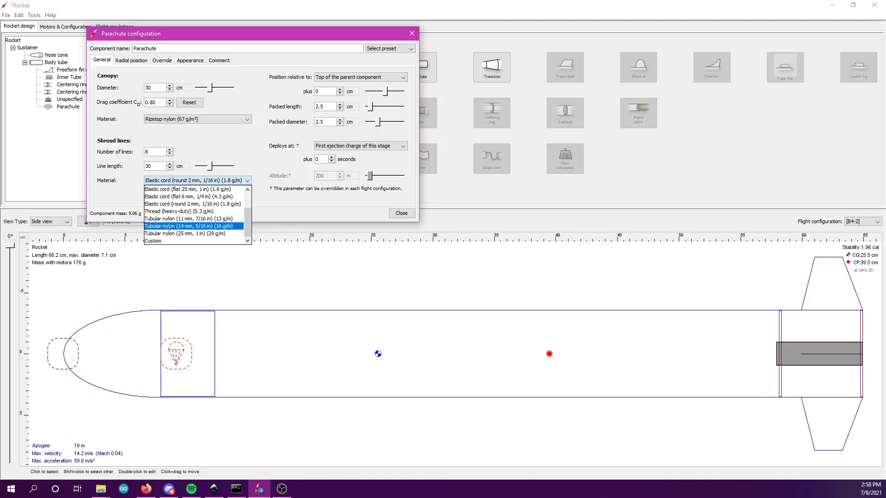
{"action": "scroll", "coordinate": [171, 209], "scroll_direction": "up", "scroll_amount": 2}
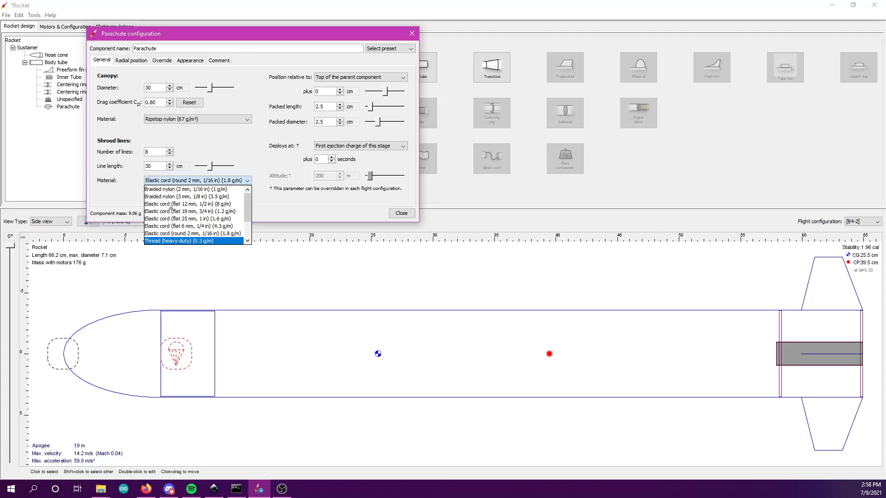
{"action": "scroll", "coordinate": [171, 209], "scroll_direction": "down", "scroll_amount": 2}
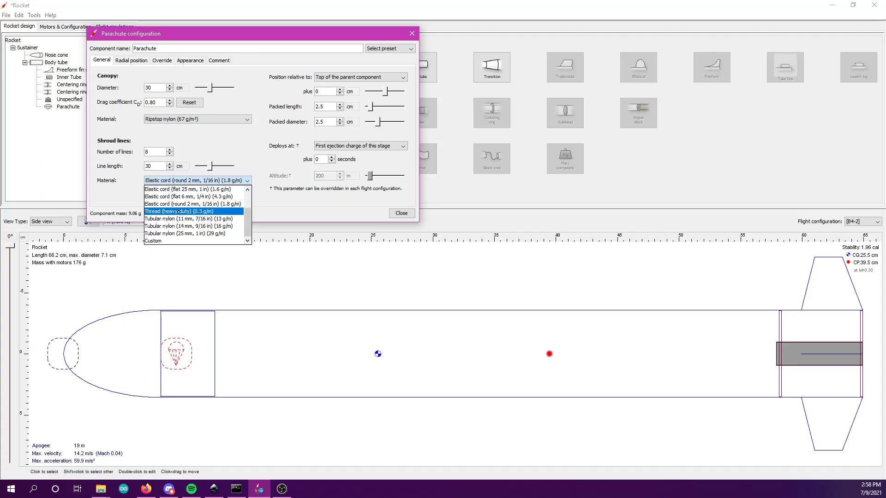
{"action": "left_click", "coordinate": [180, 204]}
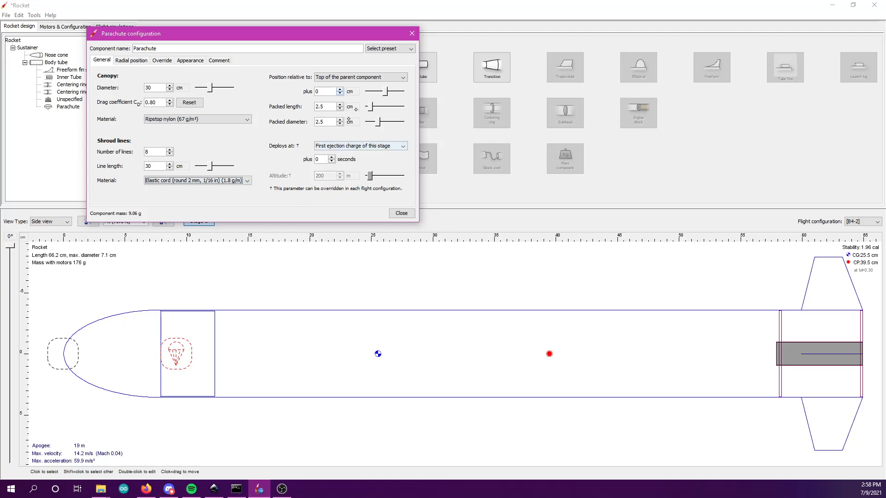
Step: Offset the parachute about 24 cm from the body tube's top, with a packed length of about 11 cm and packed diameter of about 5 cm
{"action": "mouse_move", "coordinate": [387, 92]}
{"action": "left_mouse_down"}
{"action": "mouse_move", "coordinate": [403, 92]}
{"action": "mouse_move", "coordinate": [393, 98]}
{"action": "left_mouse_up"}
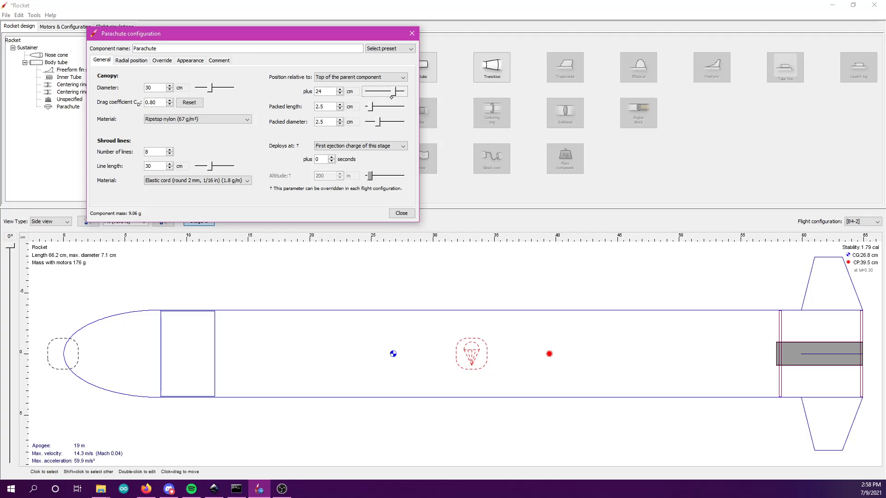
{"action": "left_click_drag", "start_coordinate": [371, 106], "coordinate": [390, 121]}
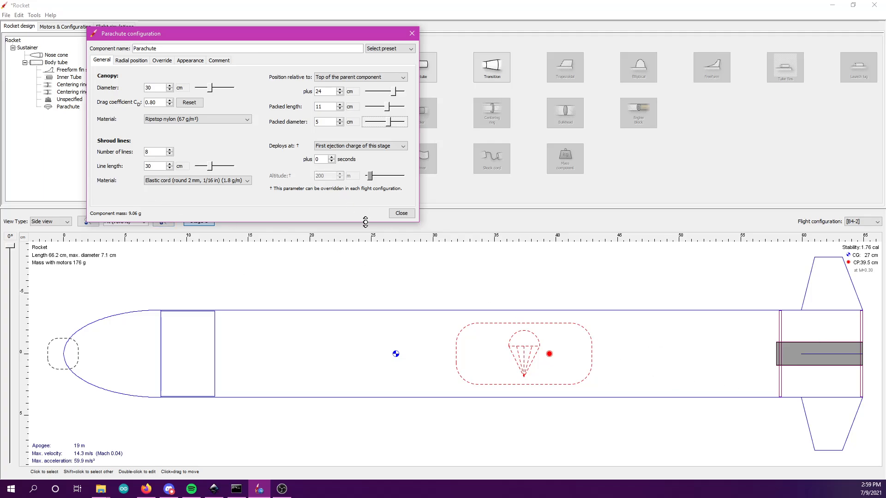
{"action": "left_click", "coordinate": [399, 213]}
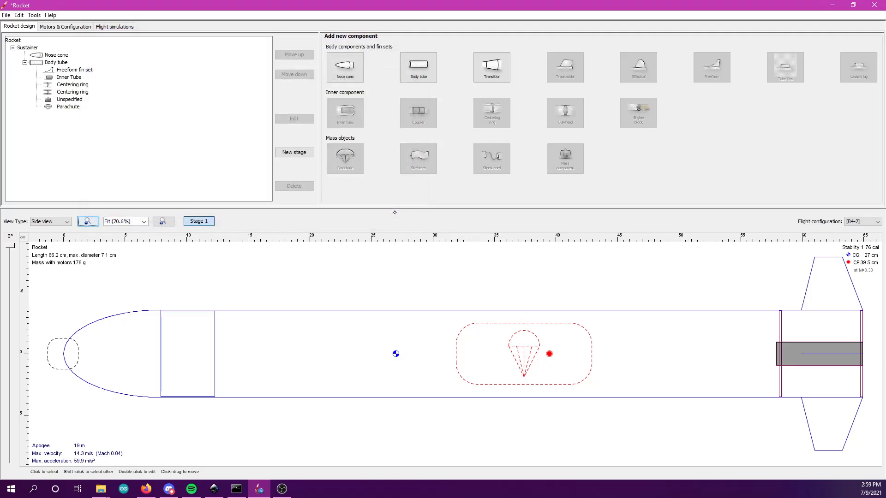
Step: Create a new flight simulation of the rocket with the parachute and plot its vertical motion against time
{"action": "left_click", "coordinate": [115, 27]}
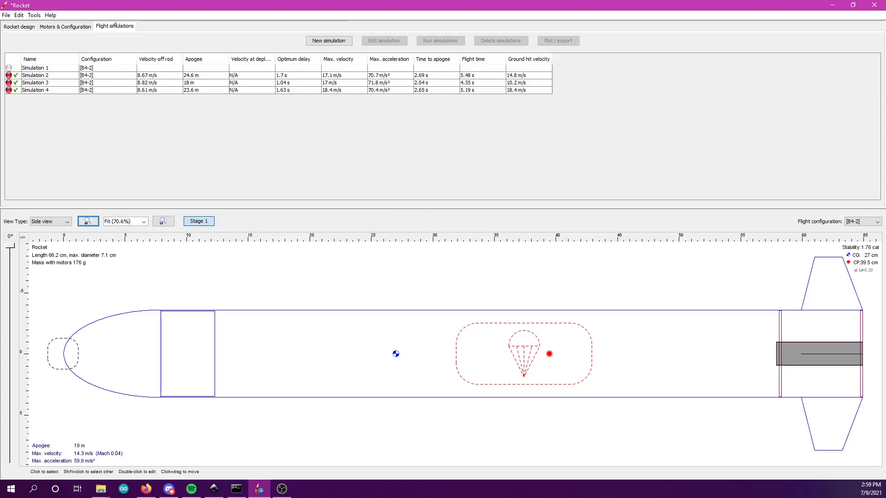
{"action": "left_click", "coordinate": [346, 41]}
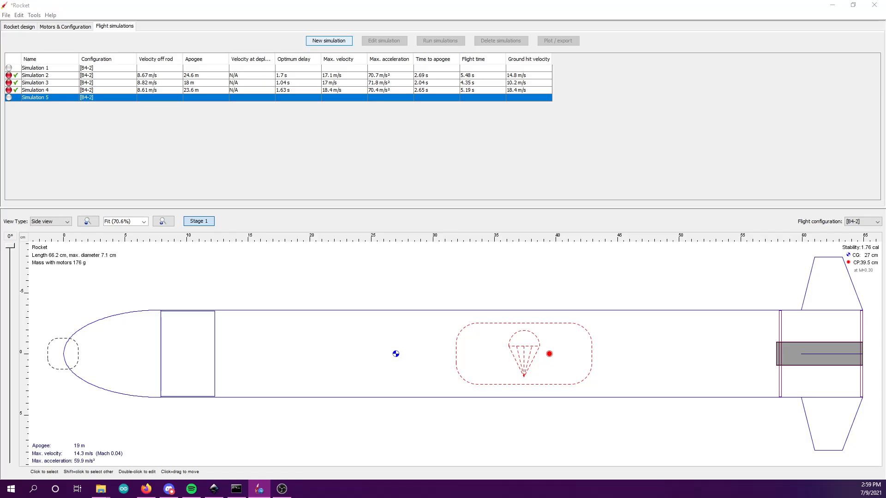
{"action": "left_click", "coordinate": [518, 256]}
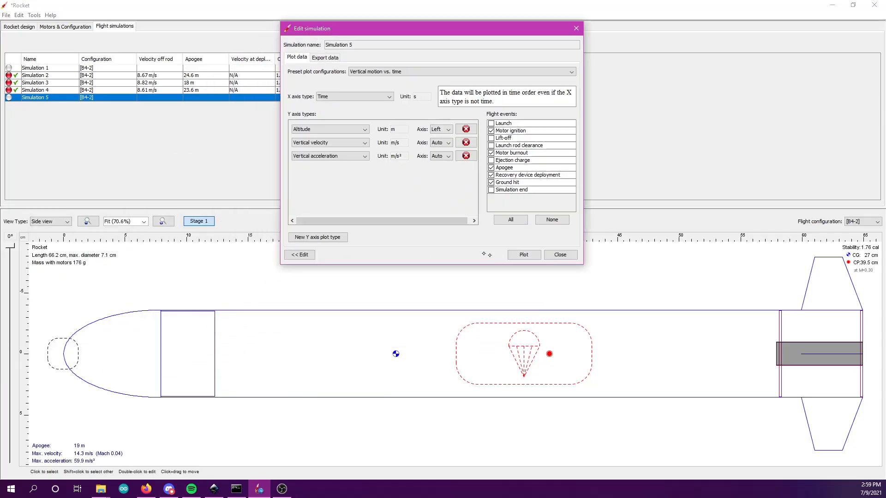
{"action": "left_click", "coordinate": [523, 255]}
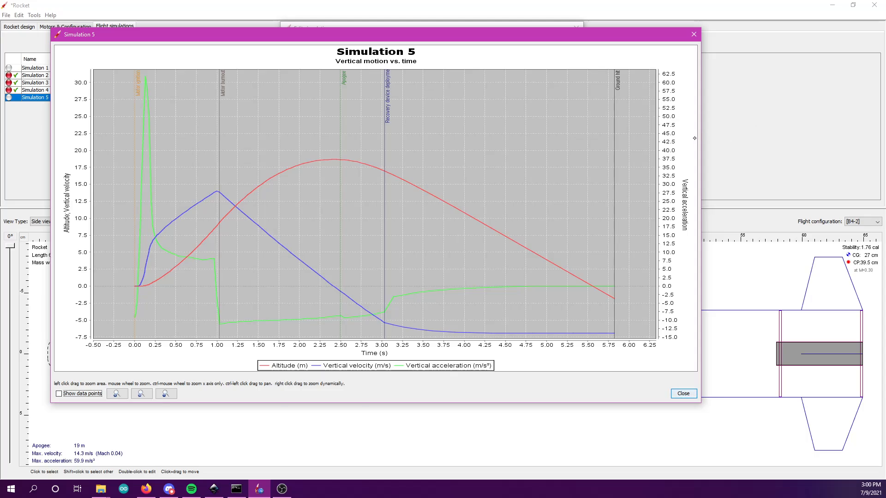
{"action": "left_click", "coordinate": [694, 34]}
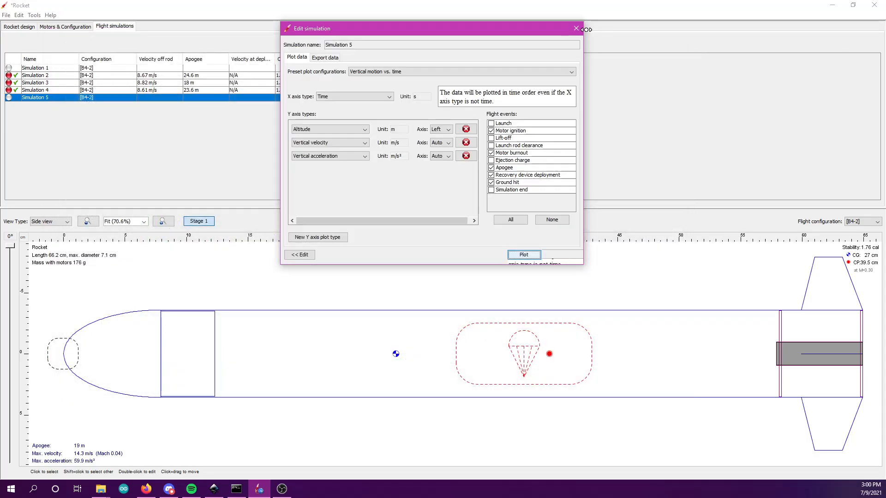
{"action": "left_click", "coordinate": [573, 31]}
Step: Enlarge the parachute's canopy diameter to about 36 cm
{"action": "left_click", "coordinate": [65, 27]}
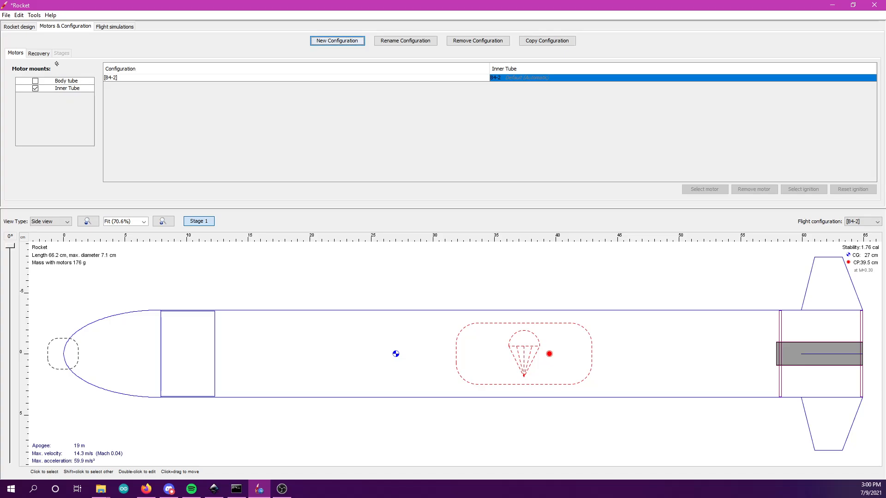
{"action": "left_click", "coordinate": [23, 26]}
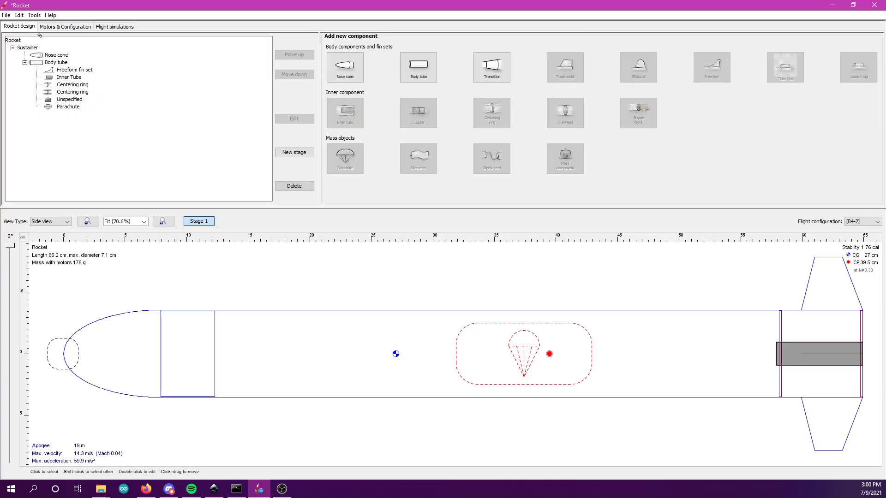
{"action": "double_click", "coordinate": [69, 107]}
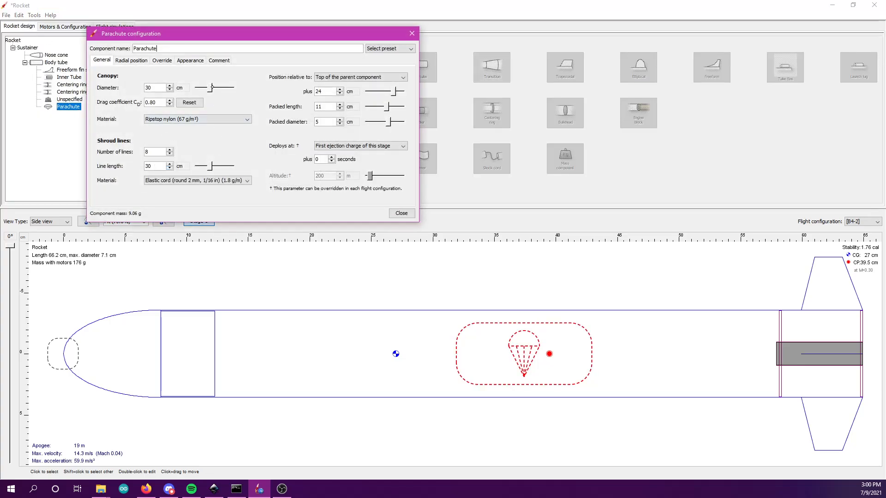
{"action": "left_click_drag", "start_coordinate": [212, 87], "coordinate": [220, 87]}
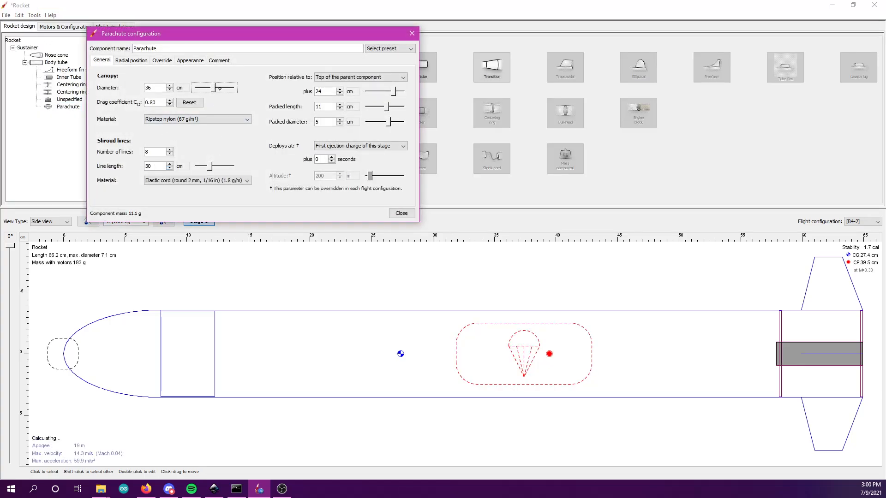
{"action": "left_click", "coordinate": [402, 213]}
Step: Simulate a flight with the larger parachute, plot its vertical motion against time, and examine the curves
{"action": "left_click", "coordinate": [114, 26]}
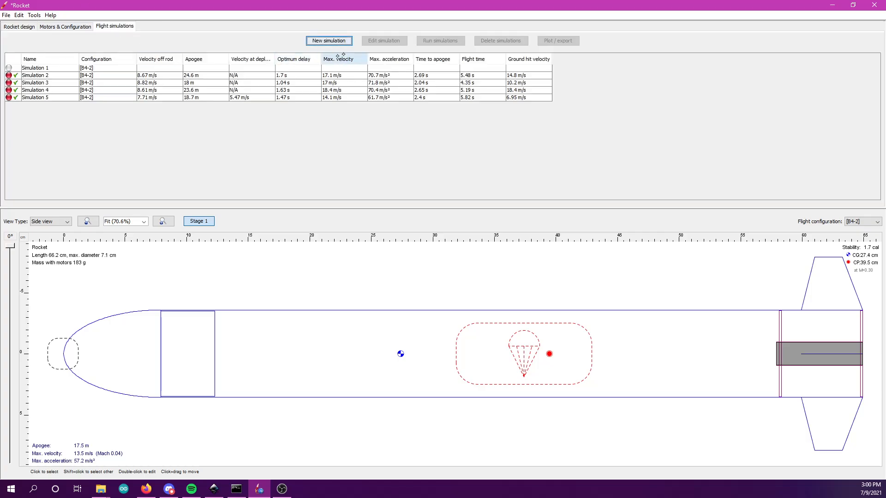
{"action": "left_click", "coordinate": [334, 40]}
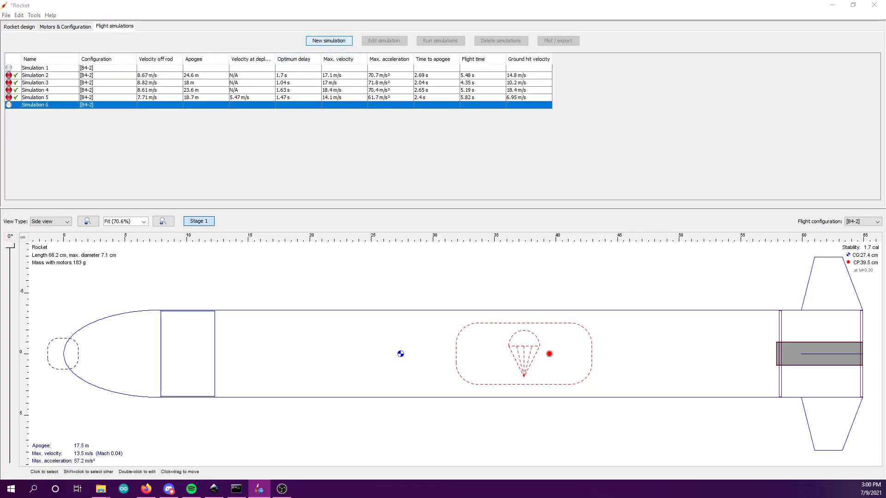
{"action": "left_click", "coordinate": [402, 268]}
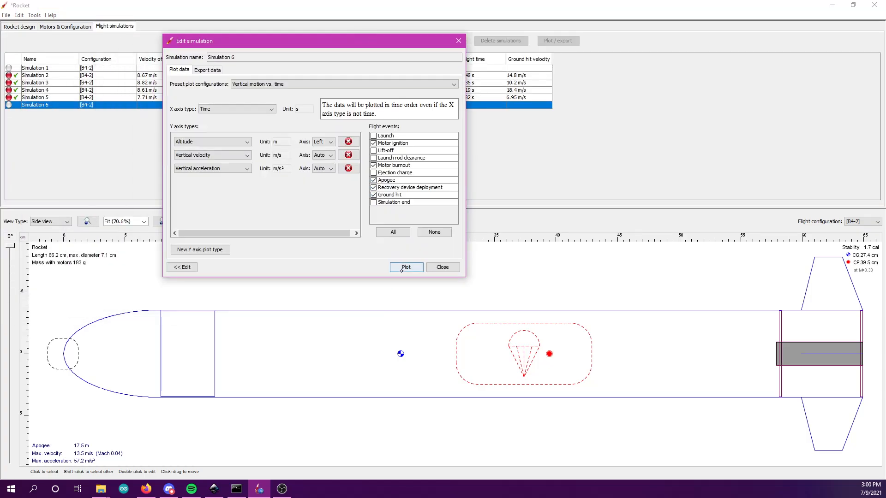
{"action": "left_click", "coordinate": [402, 270]}
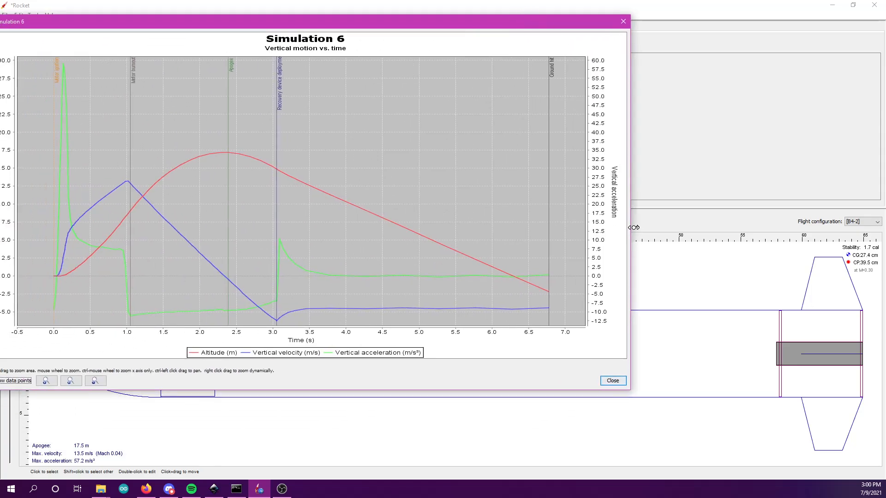
{"action": "left_click_drag", "start_coordinate": [474, 24], "coordinate": [634, 10]}
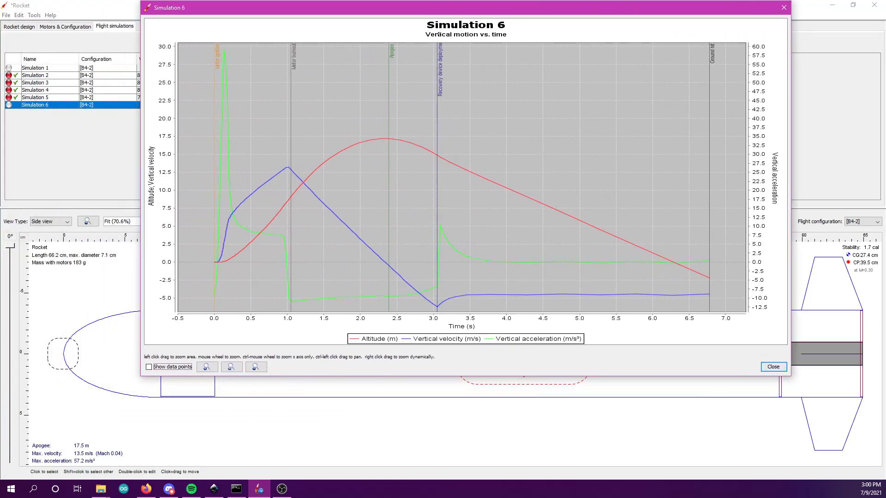
{"action": "mouse_move", "coordinate": [435, 47]}
{"action": "left_mouse_down"}
{"action": "mouse_move", "coordinate": [451, 318]}
{"action": "mouse_move", "coordinate": [439, 31]}
{"action": "left_mouse_up"}
{"action": "left_click", "coordinate": [784, 8]}
{"action": "left_click", "coordinate": [457, 42]}
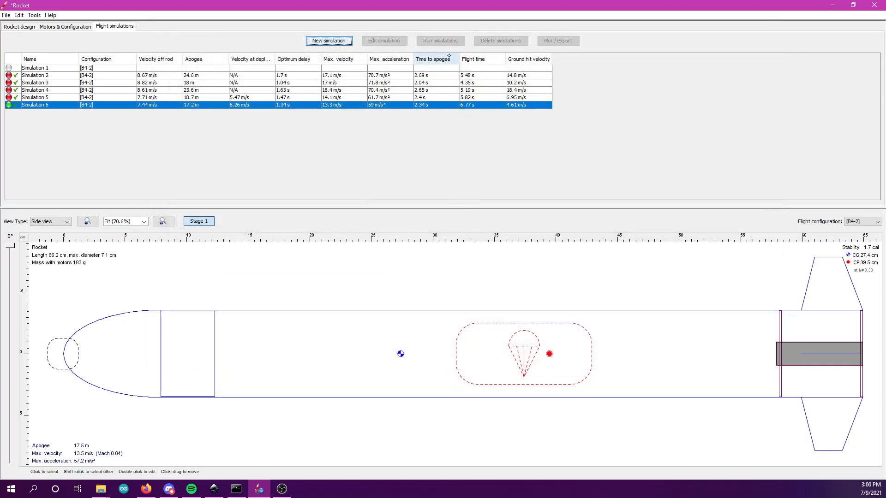
Step: Start a new rocket design and add an ogive nose cone with a 69 cm base diameter
{"action": "left_click", "coordinate": [21, 26]}
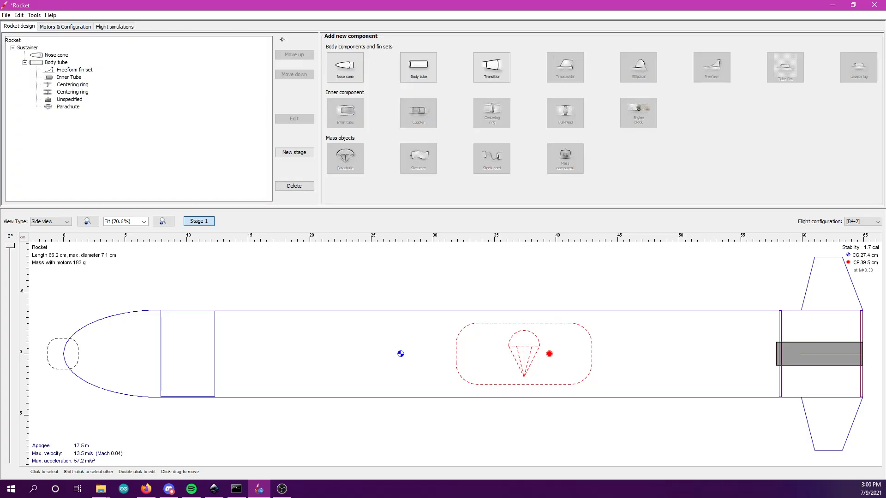
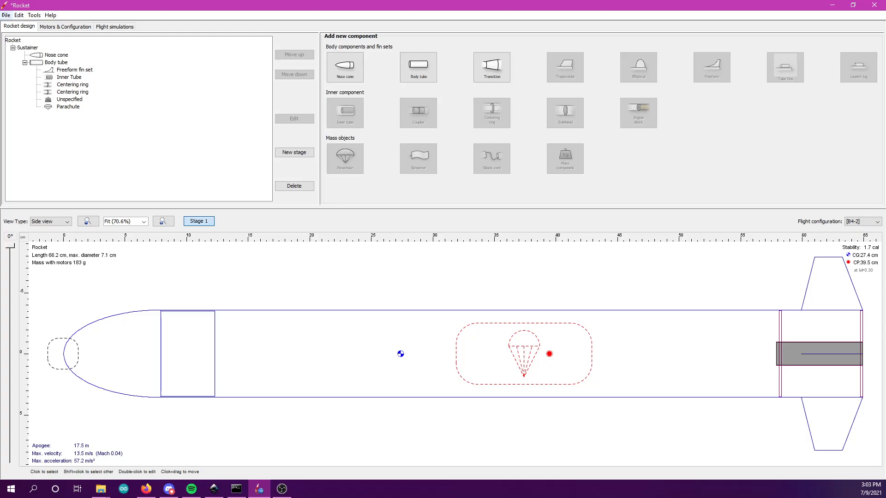
{"action": "left_click", "coordinate": [6, 16]}
{"action": "left_click", "coordinate": [20, 26]}
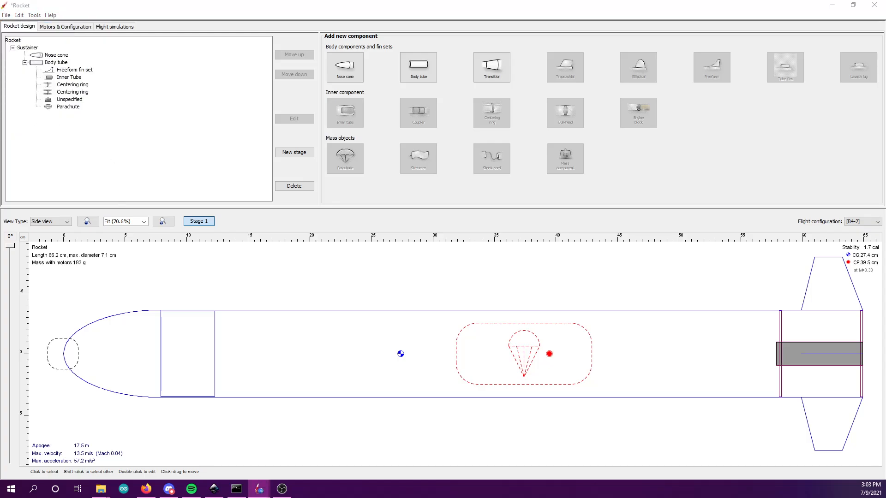
{"action": "left_click_drag", "start_coordinate": [0, 23], "coordinate": [572, 24]}
{"action": "left_click", "coordinate": [632, 26]}
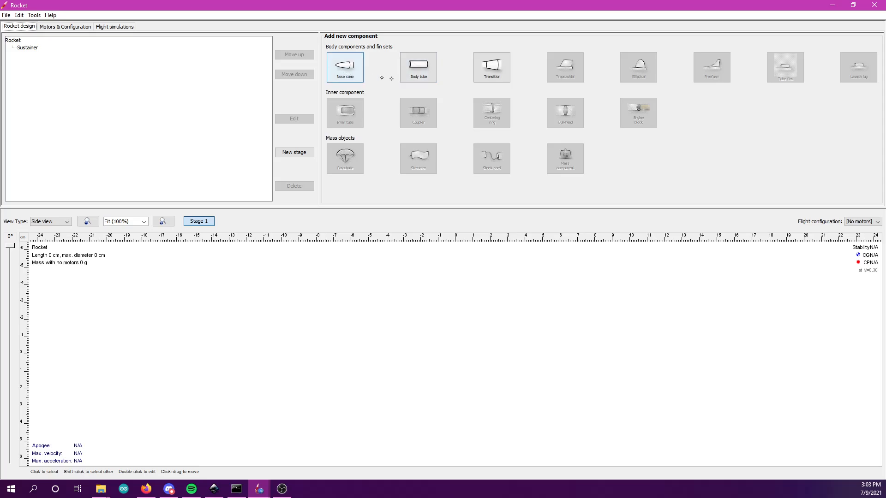
{"action": "left_click", "coordinate": [345, 67]}
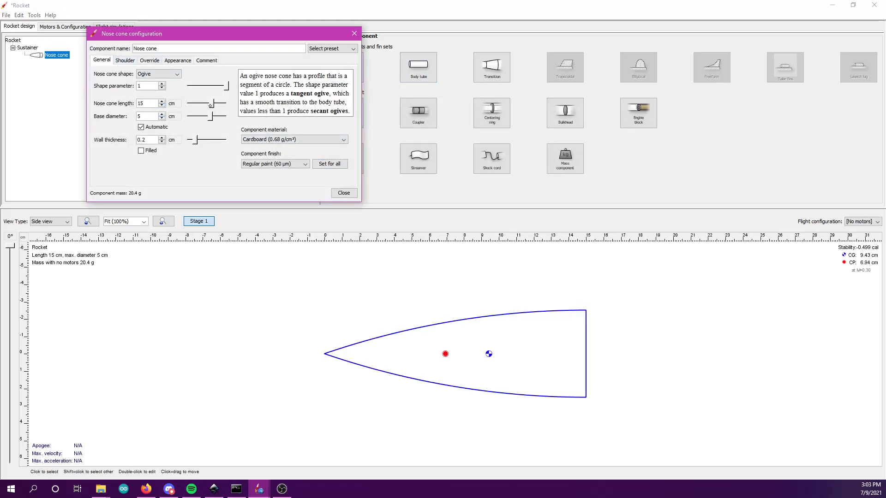
{"action": "double_click", "coordinate": [147, 115]}
{"action": "type", "text": "9"}
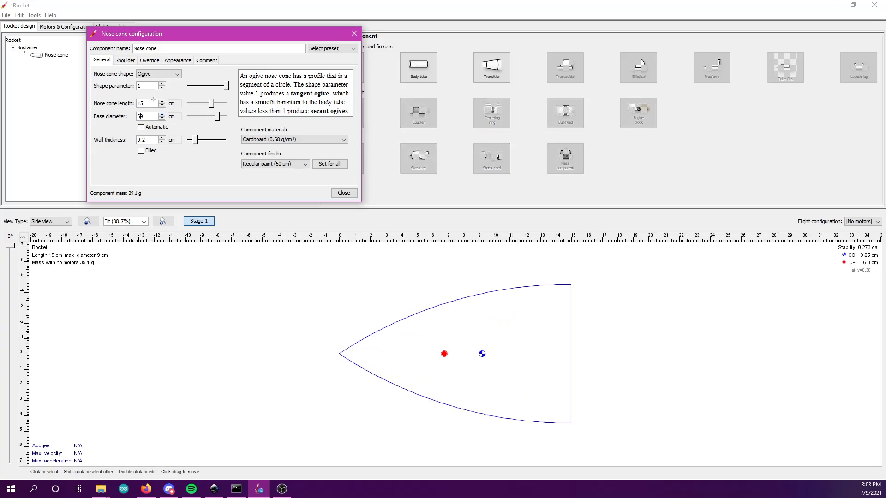
{"action": "left_click", "coordinate": [344, 192]}
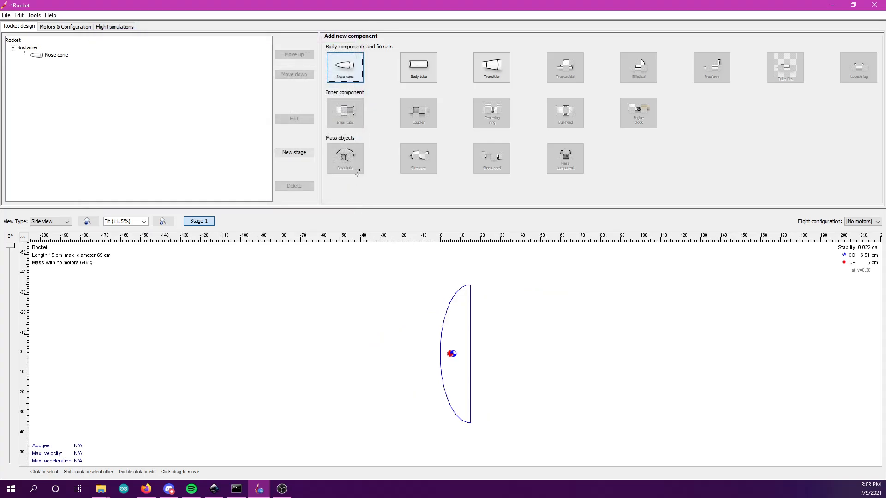
{"action": "double_click", "coordinate": [51, 57]}
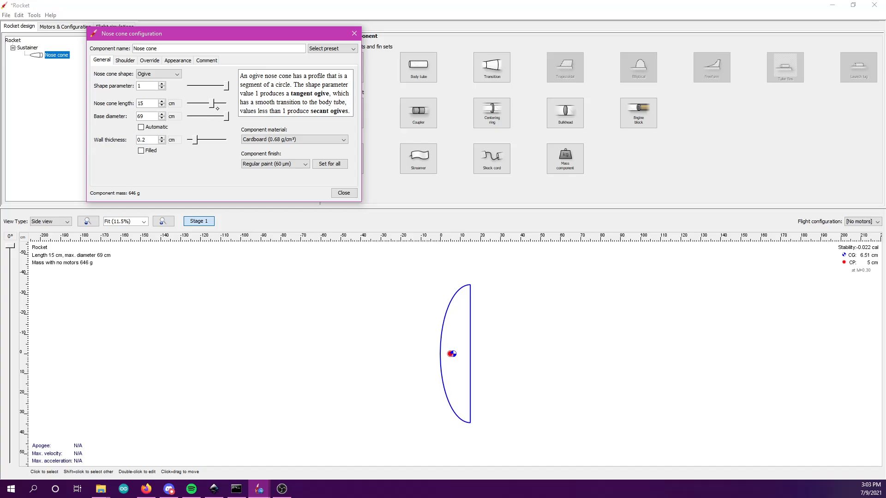
Step: Close the new rocket design without saving it and return to the original rocket
{"action": "left_click", "coordinate": [355, 33]}
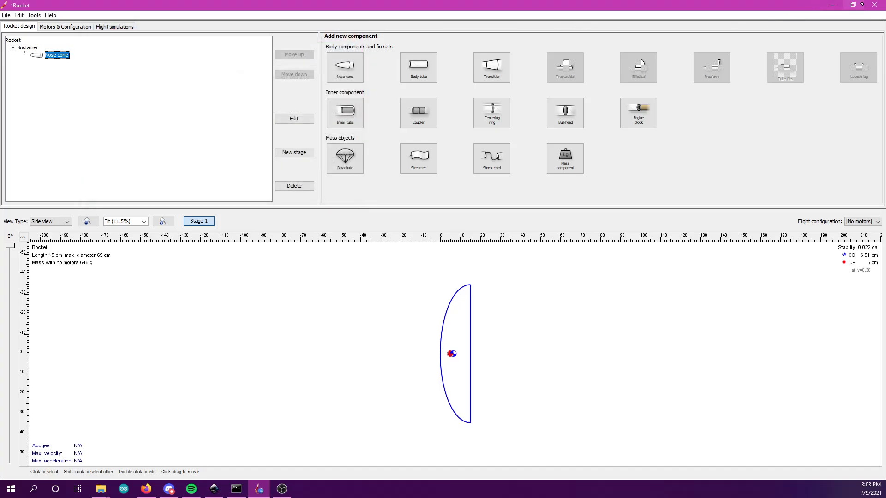
{"action": "left_click", "coordinate": [874, 4]}
{"action": "left_click", "coordinate": [443, 253]}
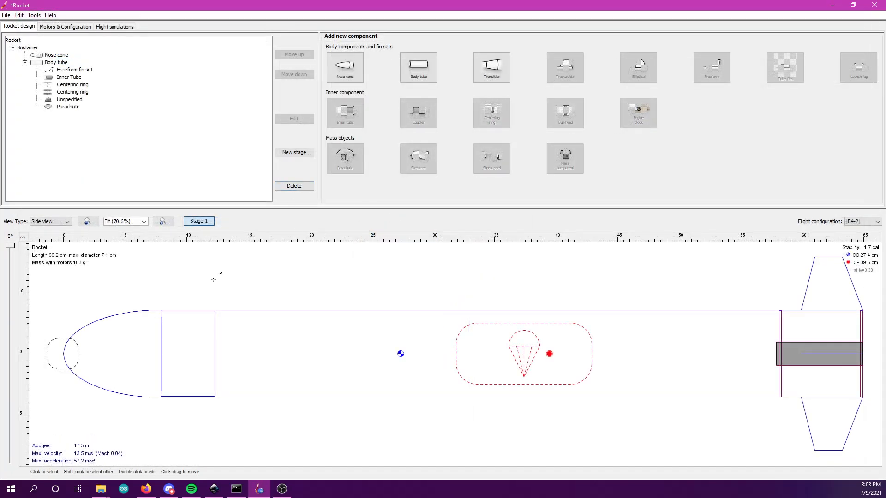
Step: Add a 55 g mass component to the body tube, offset about 9.2 cm from the tube's top
{"action": "left_click", "coordinate": [221, 325]}
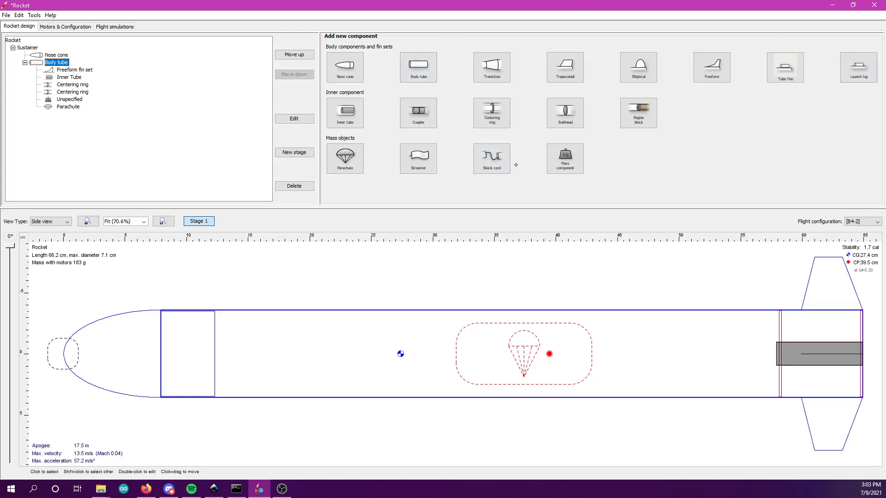
{"action": "left_click", "coordinate": [565, 159]}
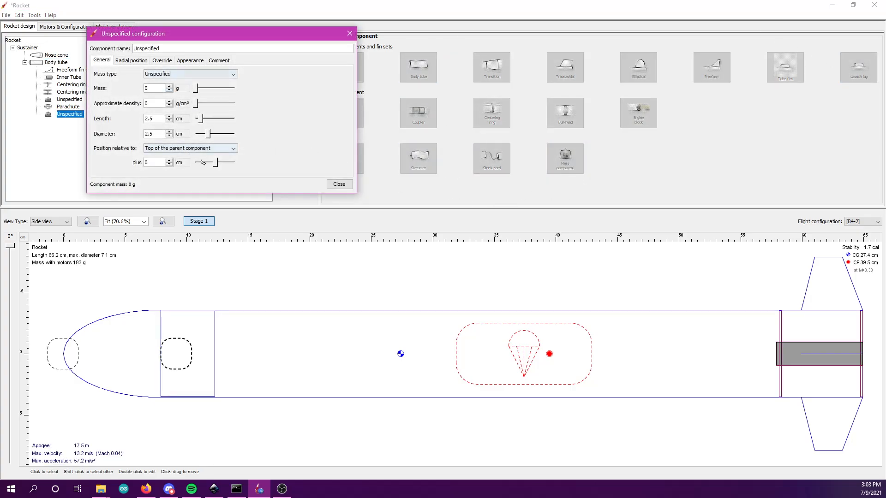
{"action": "mouse_move", "coordinate": [215, 163]}
{"action": "left_mouse_down"}
{"action": "mouse_move", "coordinate": [229, 164]}
{"action": "mouse_move", "coordinate": [220, 163]}
{"action": "left_mouse_up"}
{"action": "left_click_drag", "start_coordinate": [162, 88], "coordinate": [136, 84]}
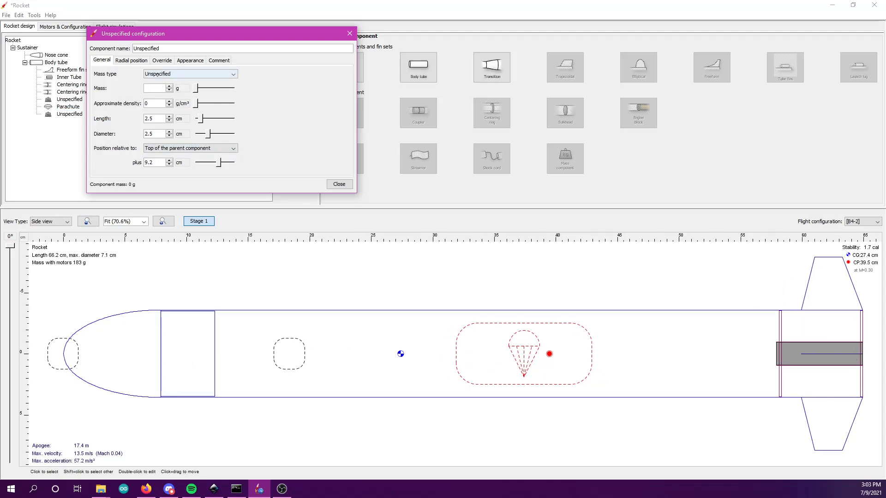
{"action": "type", "text": "55"}
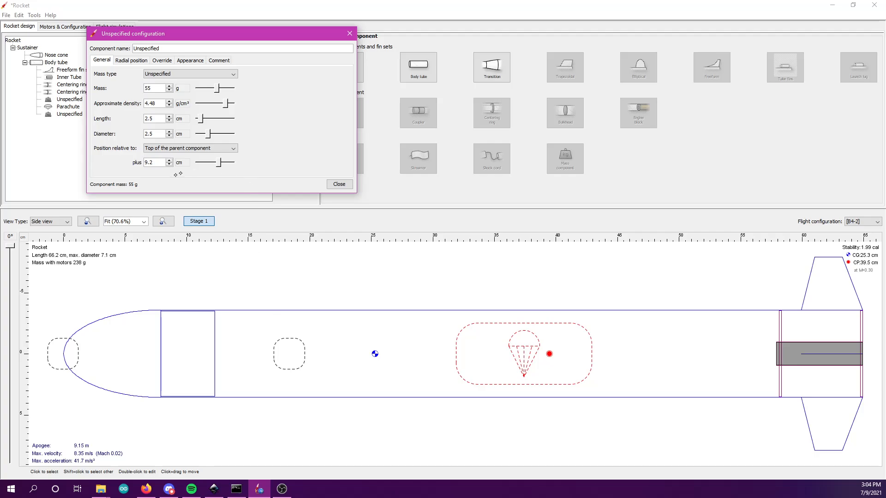
{"action": "left_click", "coordinate": [349, 34]}
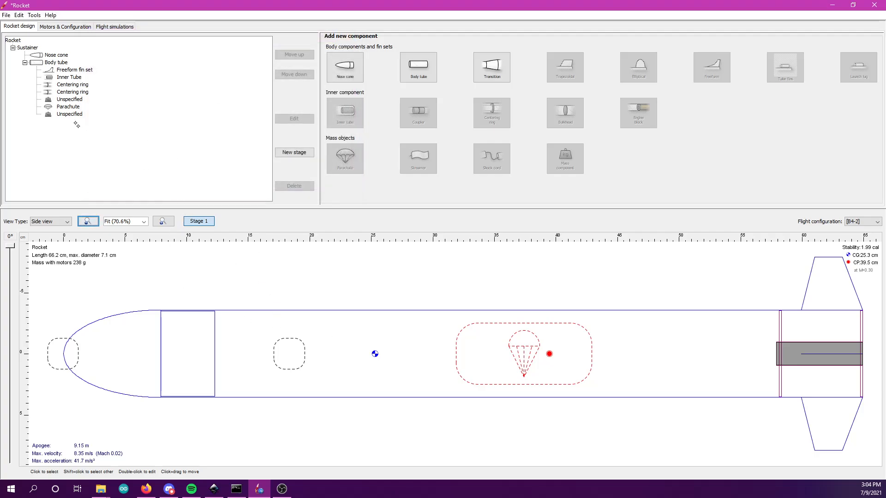
{"action": "left_click", "coordinate": [56, 63]}
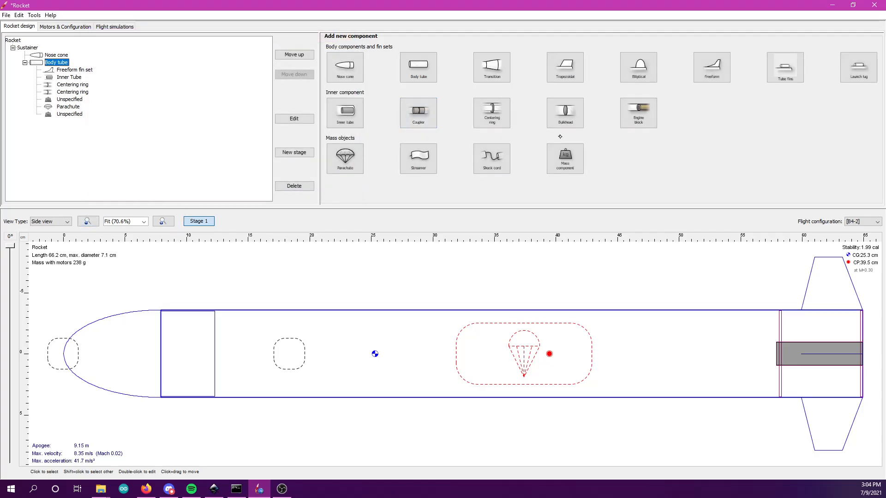
{"action": "left_click", "coordinate": [564, 158]}
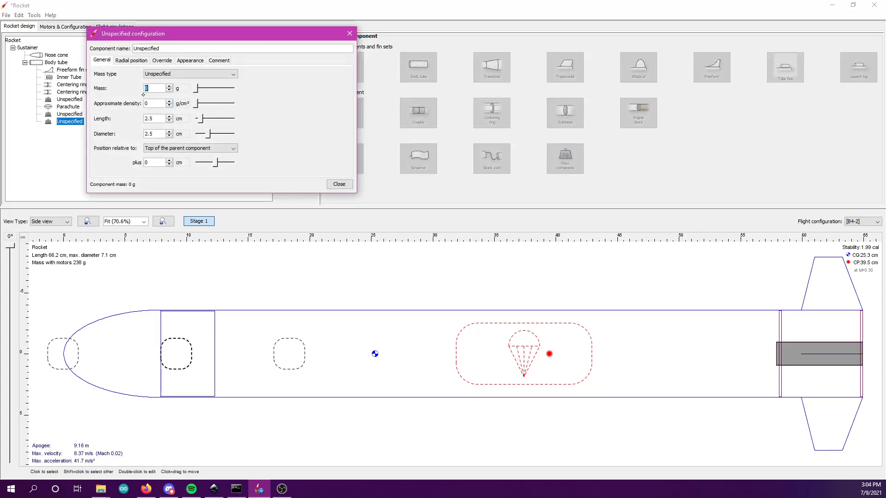
{"action": "left_click", "coordinate": [349, 33]}
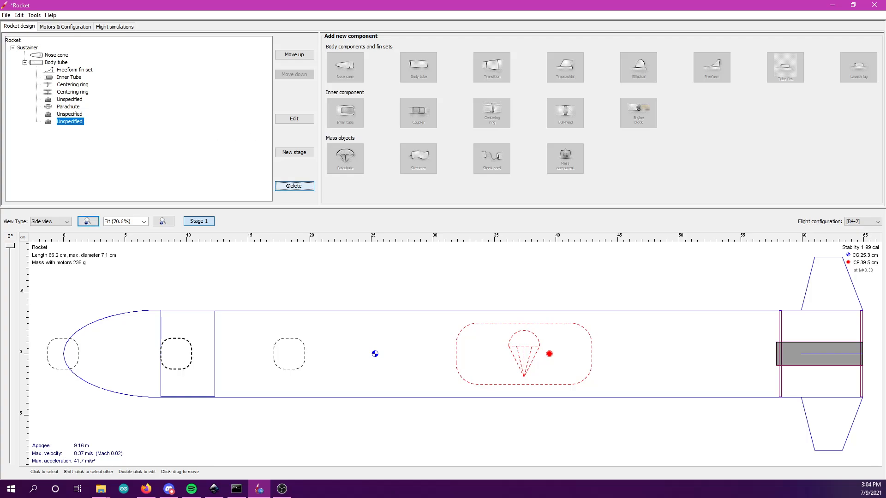
{"action": "left_click", "coordinate": [293, 186]}
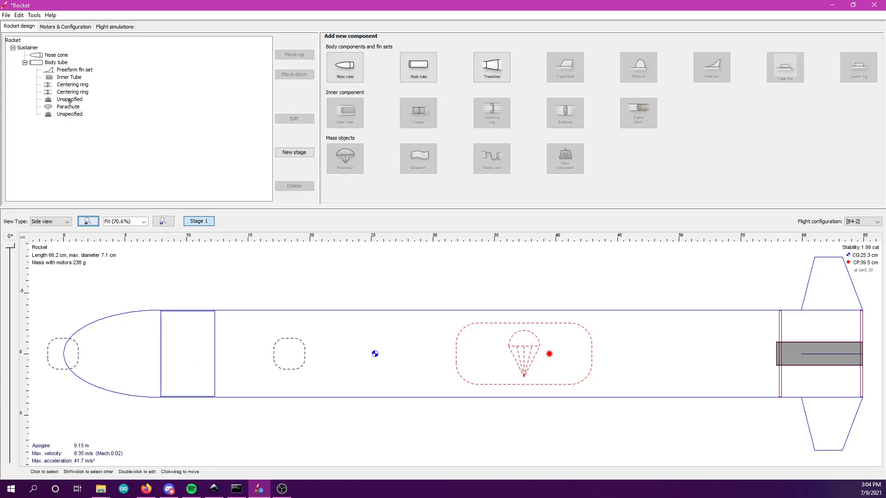
Step: Duplicate the 55 g mass component in the body tube and move the copy farther aft, between the original and the parachute
{"action": "left_click", "coordinate": [69, 117]}
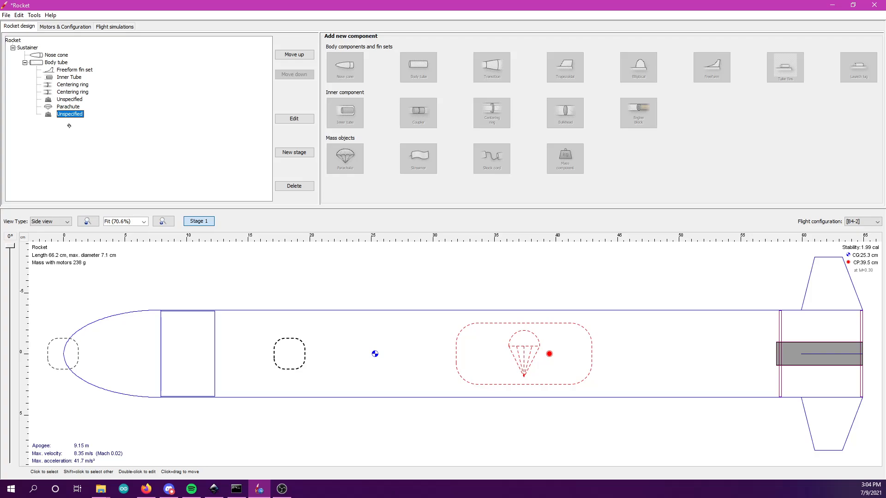
{"action": "key", "text": "ctrl+c"}
{"action": "key", "text": "ctrl+v"}
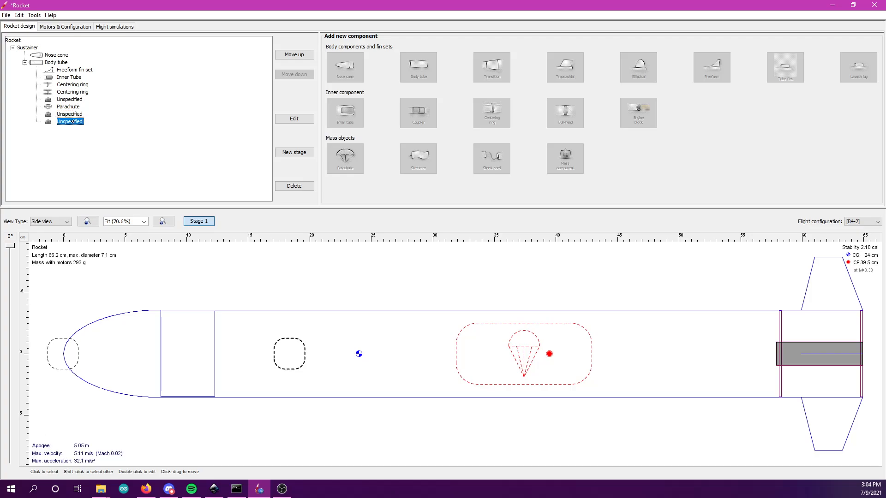
{"action": "double_click", "coordinate": [70, 122]}
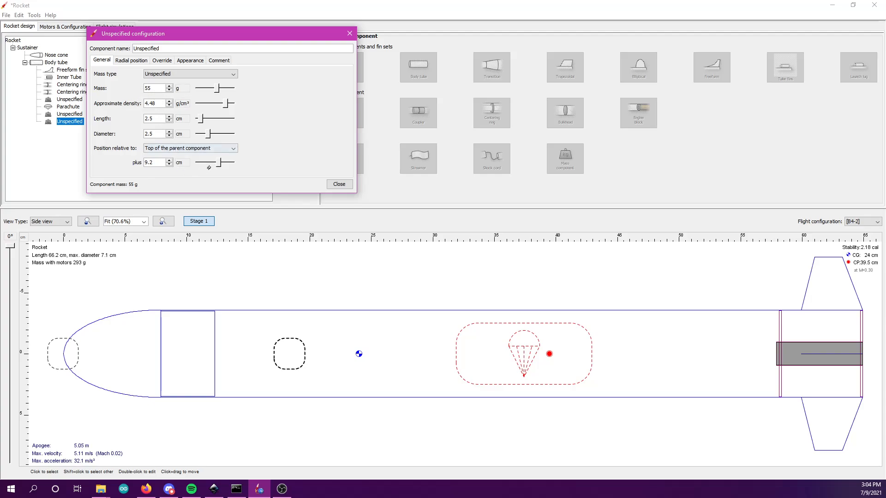
{"action": "left_click_drag", "start_coordinate": [219, 162], "coordinate": [220, 163]}
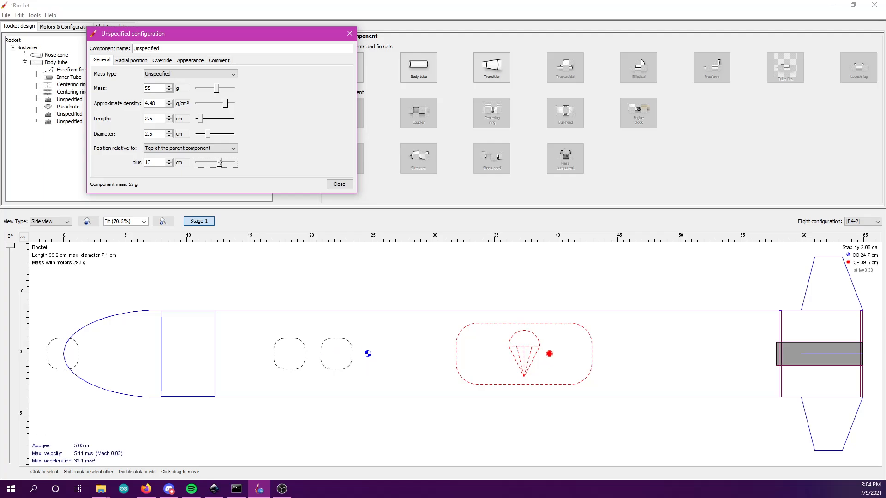
{"action": "left_click", "coordinate": [329, 183]}
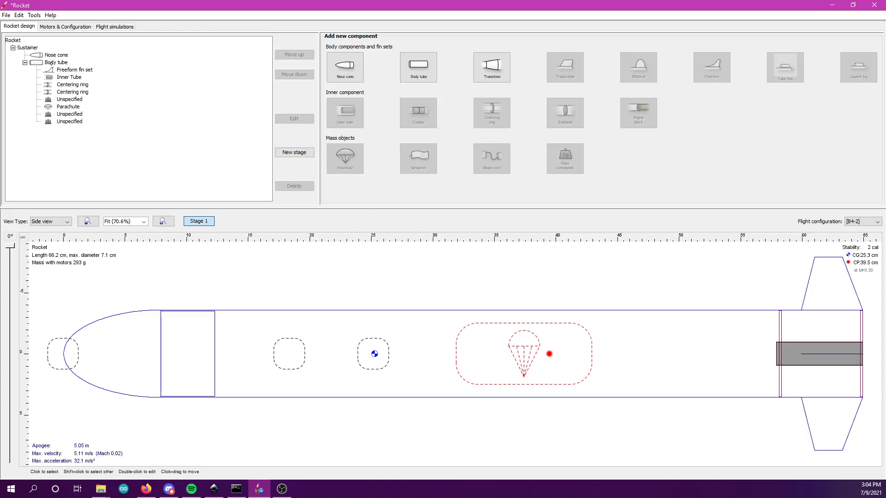
Step: Set the inner tube's outer diameter to 2.5 cm and its inner diameter to 2.4 cm
{"action": "double_click", "coordinate": [59, 78]}
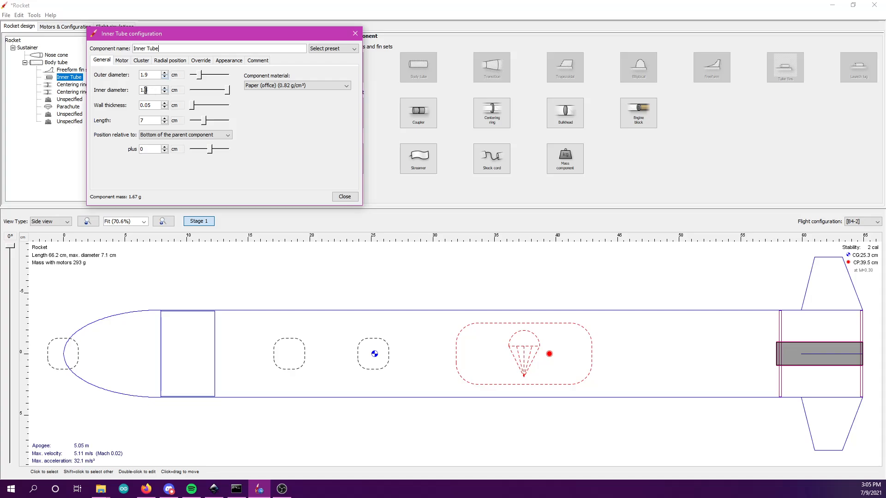
{"action": "double_click", "coordinate": [146, 90]}
{"action": "type", "text": "2.4"}
{"action": "key", "text": "Return"}
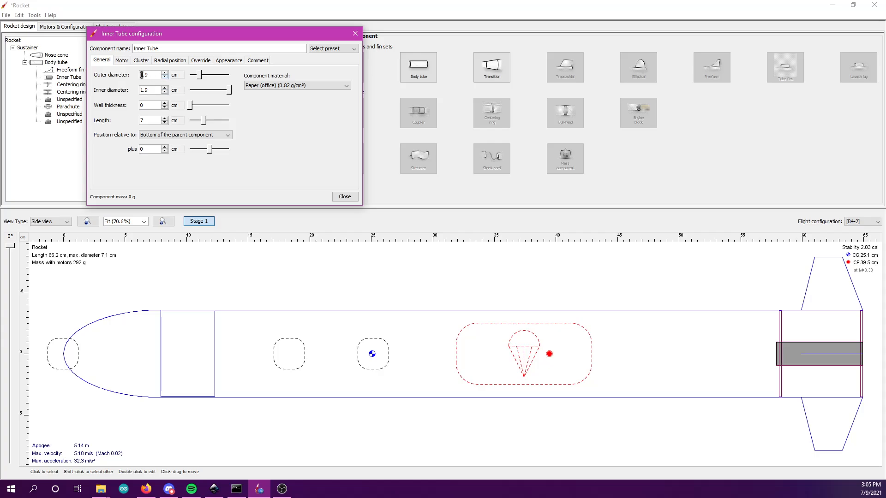
{"action": "left_click", "coordinate": [141, 75]}
{"action": "left_click_drag", "start_coordinate": [153, 76], "coordinate": [111, 78]}
{"action": "key", "text": "BackSpace"}
{"action": "key", "text": "BackSpace"}
{"action": "type", "text": "2.5"}
{"action": "double_click", "coordinate": [145, 89]}
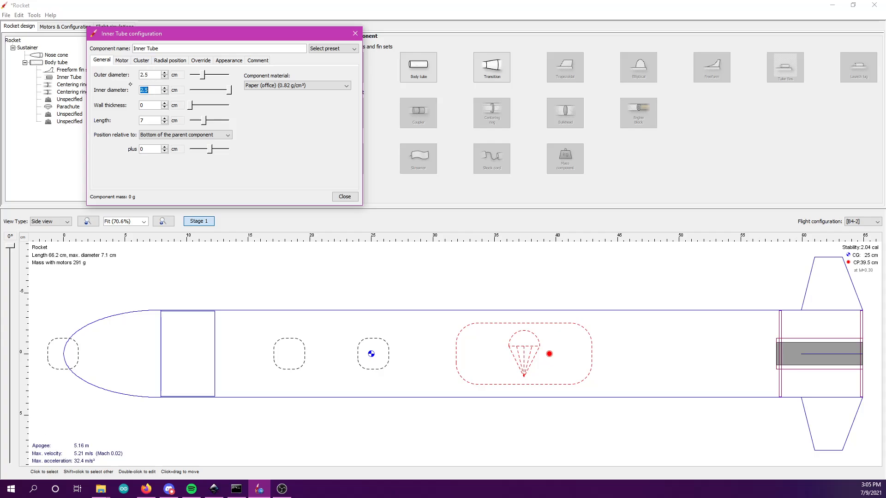
{"action": "type", "text": "2.4"}
{"action": "key", "text": "Return"}
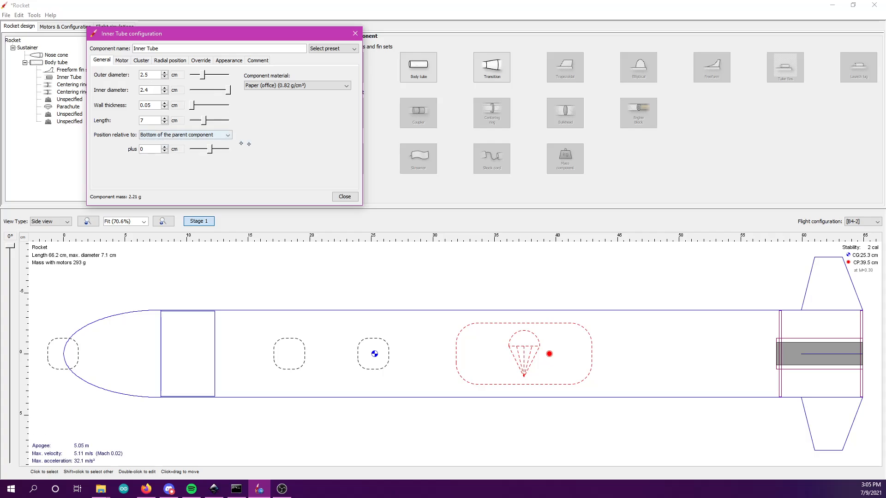
{"action": "left_click", "coordinate": [334, 197]}
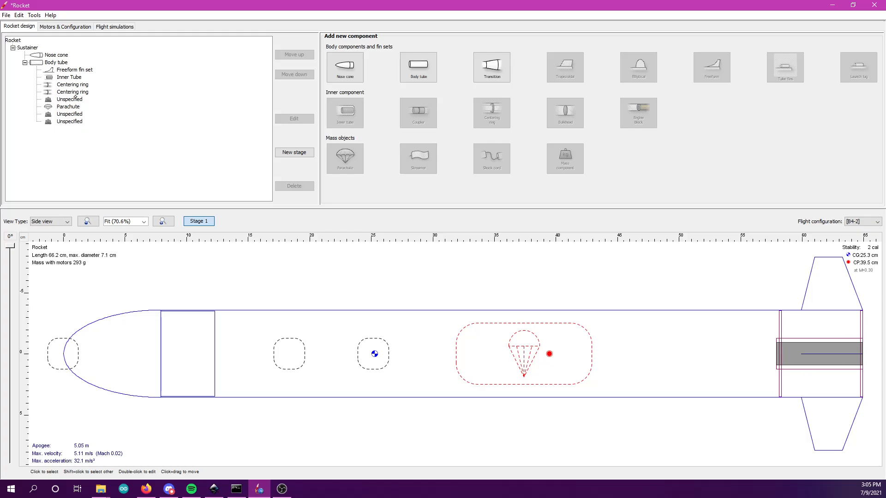
Step: Create a new motor configuration and fit the inner tube with the 24 mm AeroTech F32-4 single-use motor, 90 mm long
{"action": "left_click", "coordinate": [75, 28]}
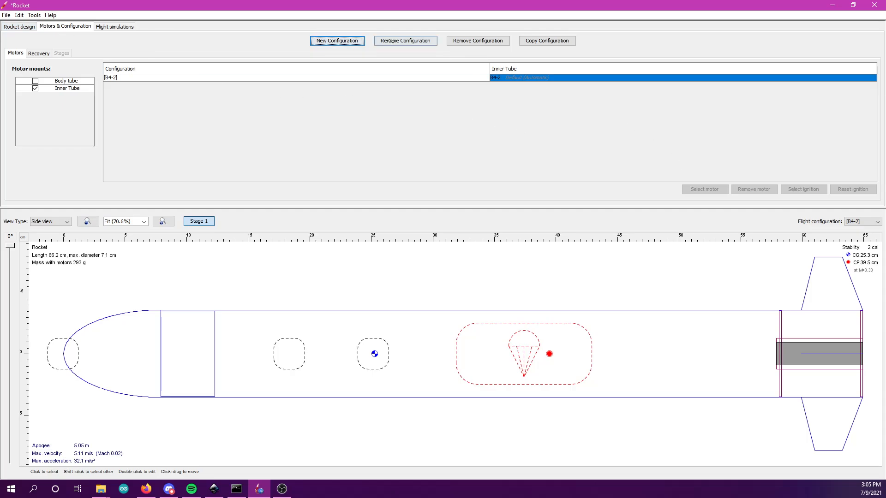
{"action": "left_click", "coordinate": [353, 41]}
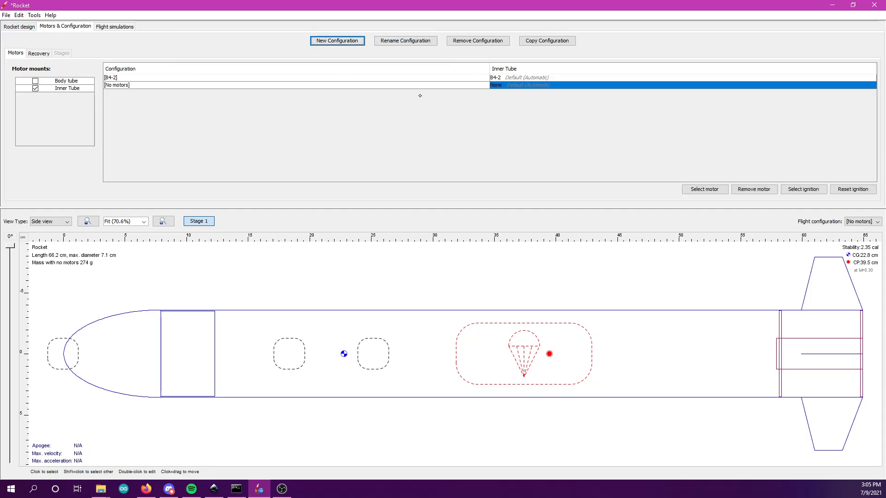
{"action": "left_click", "coordinate": [704, 189]}
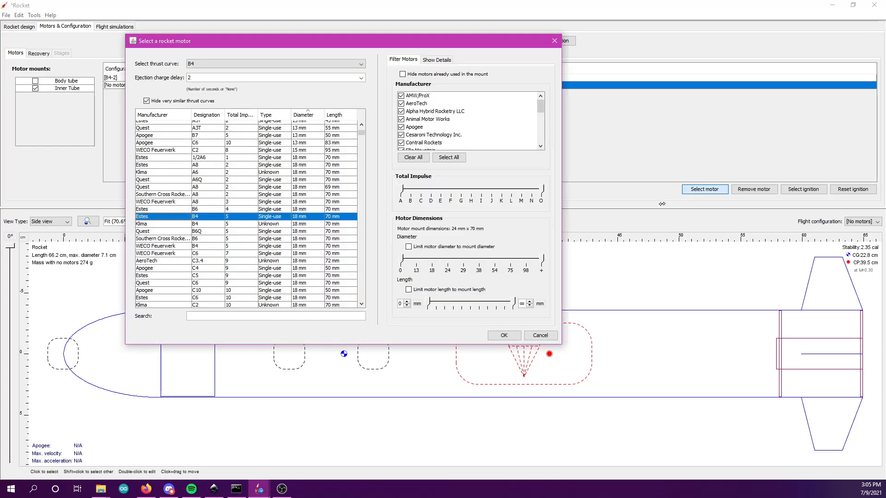
{"action": "scroll", "coordinate": [184, 156], "scroll_direction": "down", "scroll_amount": 10}
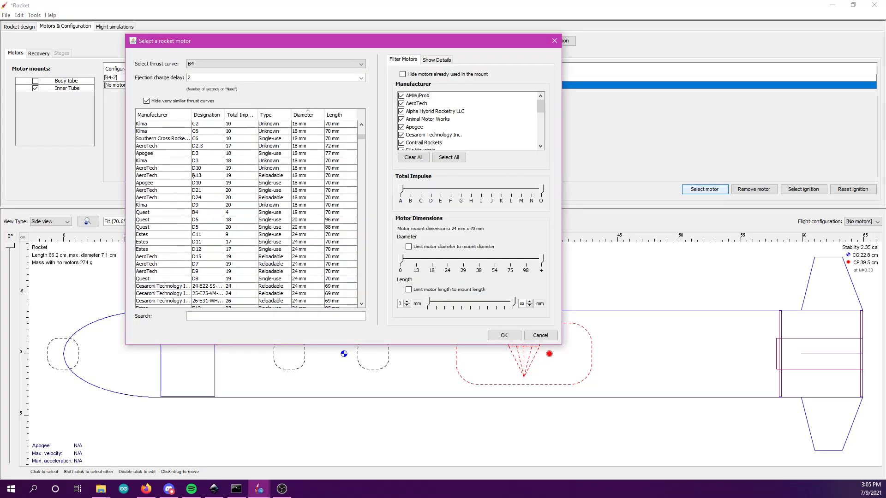
{"action": "scroll", "coordinate": [192, 175], "scroll_direction": "down", "scroll_amount": 5}
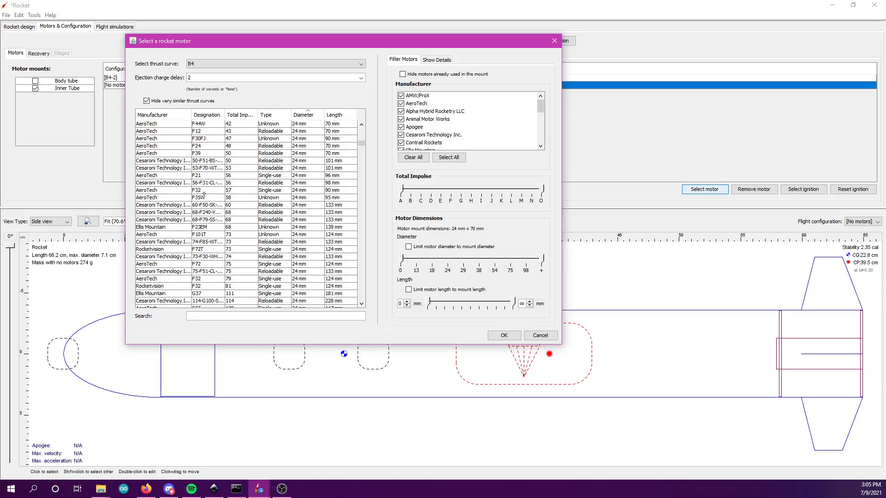
{"action": "double_click", "coordinate": [204, 191]}
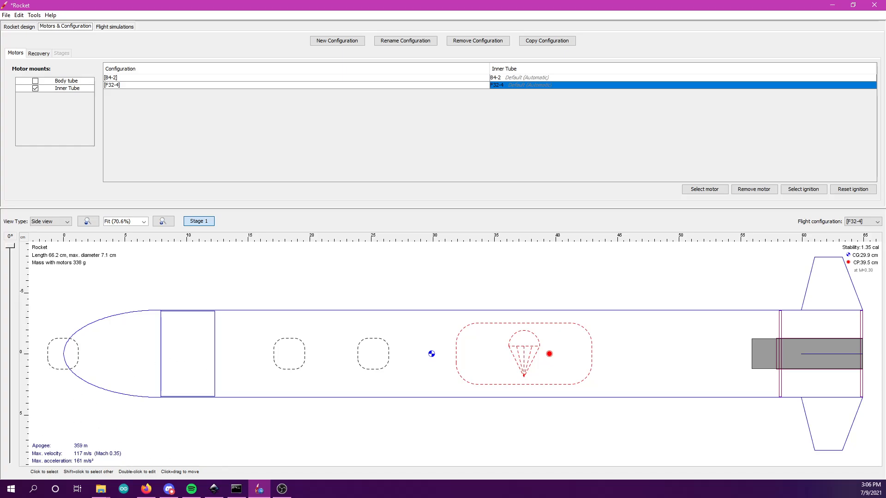
Step: Increase the mass of the component at the nose tip to 24 g
{"action": "left_click", "coordinate": [22, 27]}
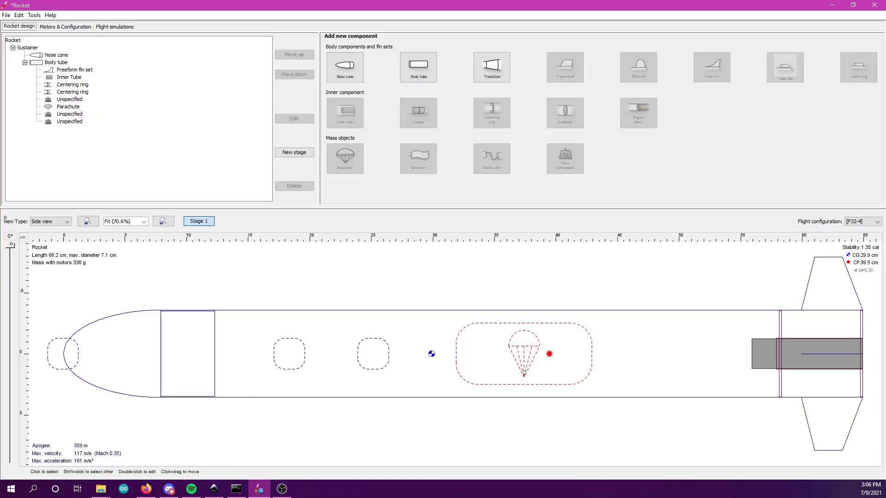
{"action": "double_click", "coordinate": [69, 99]}
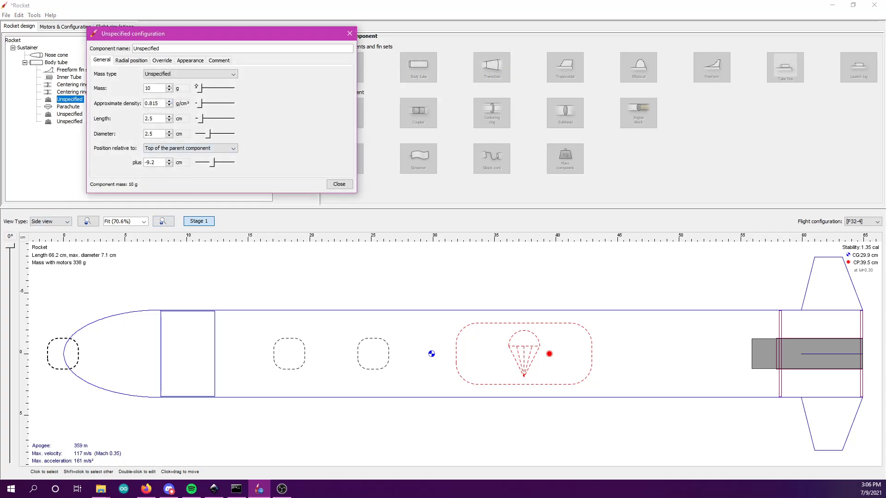
{"action": "left_click_drag", "start_coordinate": [200, 88], "coordinate": [207, 86]}
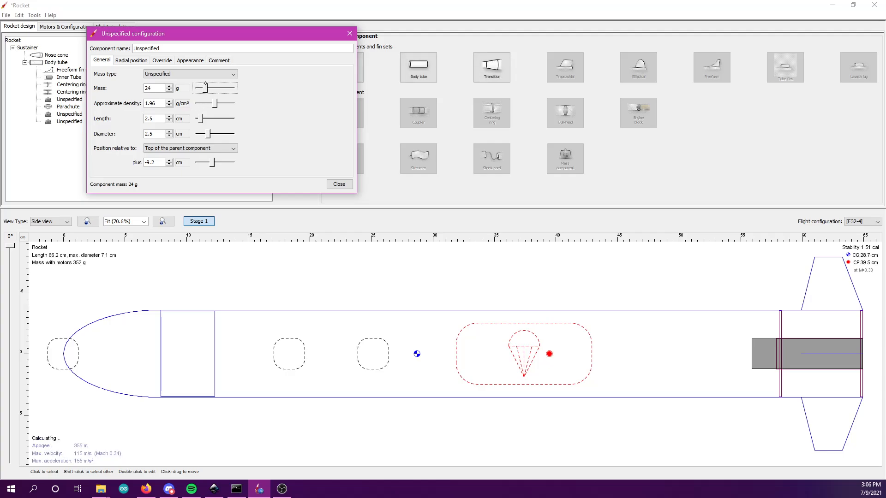
{"action": "left_click", "coordinate": [340, 183]}
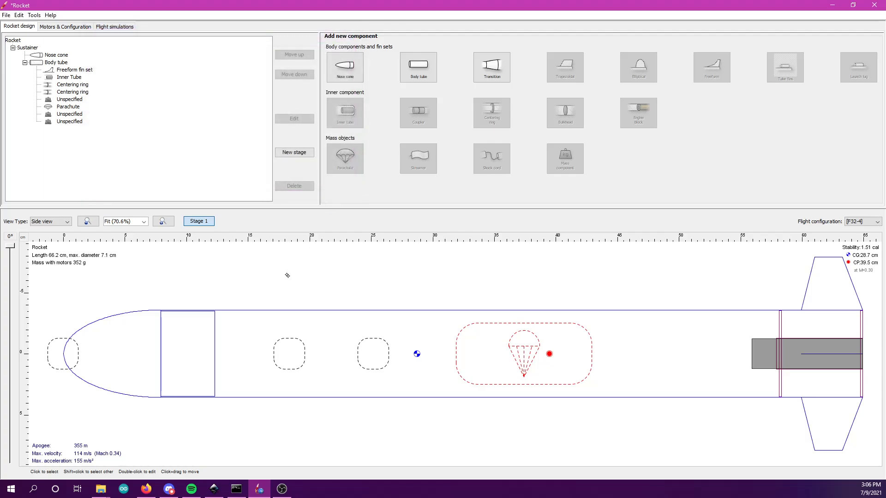
Step: Set the preferred distance unit to feet (ft) in the program preferences
{"action": "left_click", "coordinate": [19, 15]}
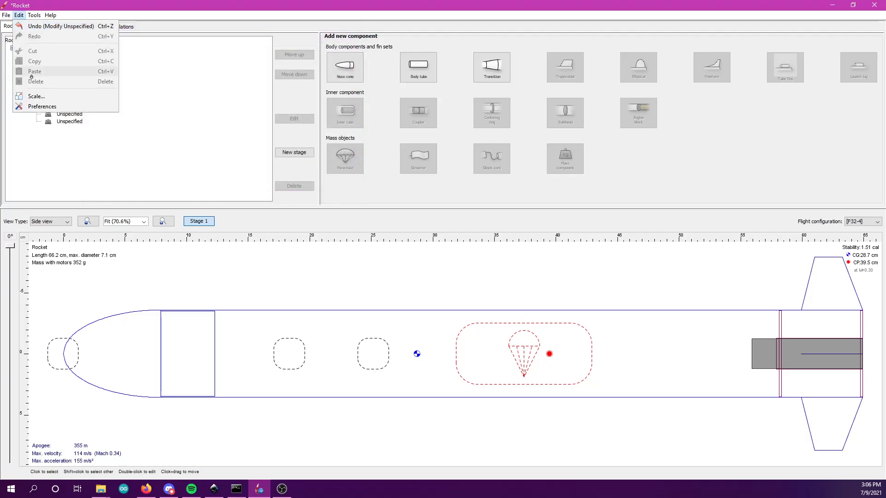
{"action": "left_click", "coordinate": [44, 105]}
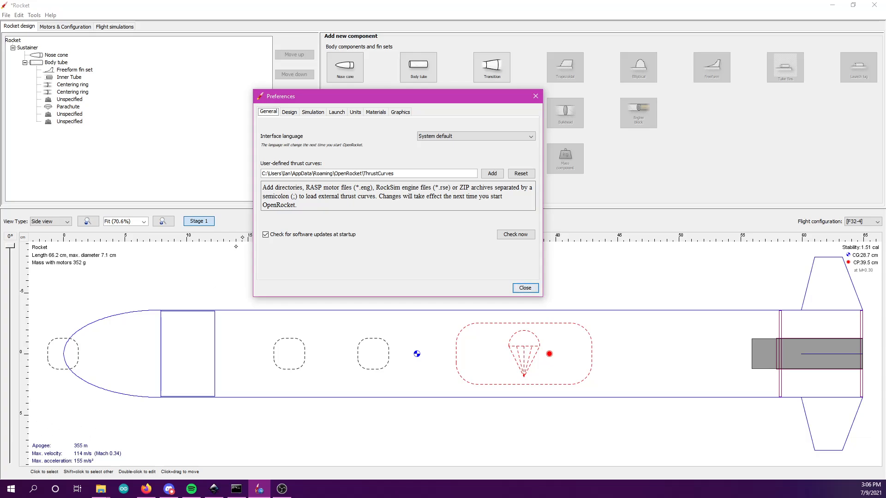
{"action": "left_click", "coordinate": [355, 112]}
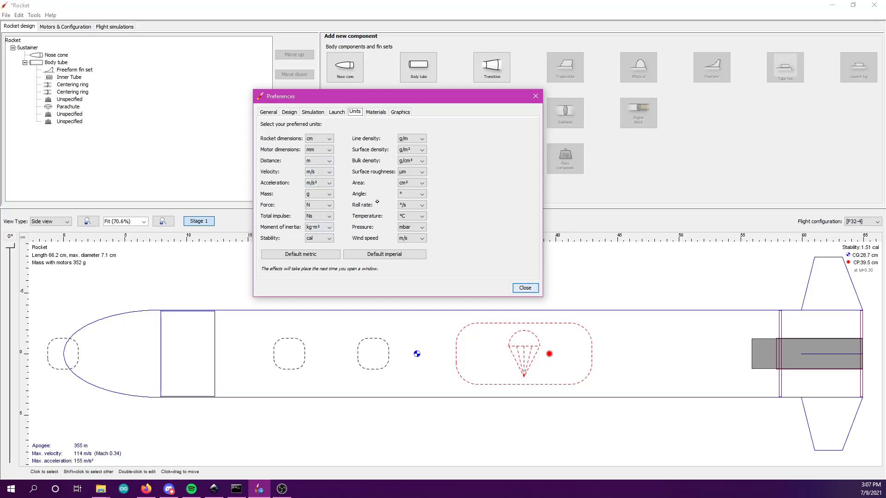
{"action": "left_click", "coordinate": [318, 161]}
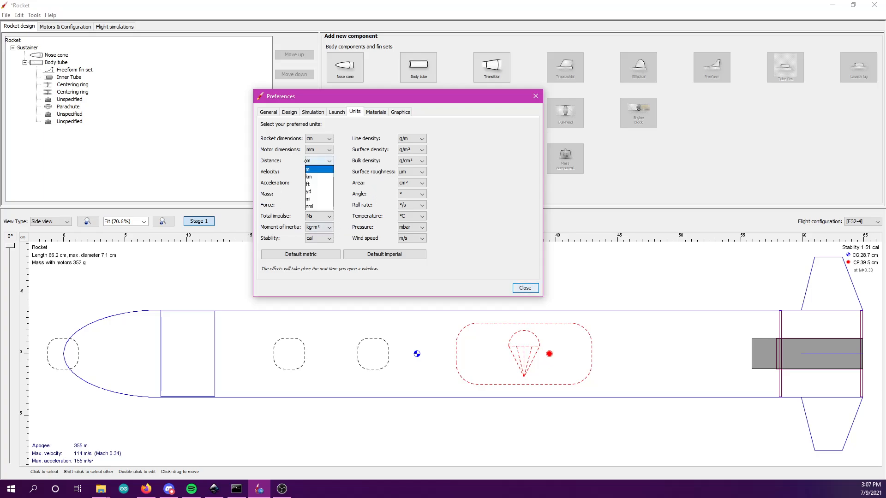
{"action": "left_click", "coordinate": [322, 194]}
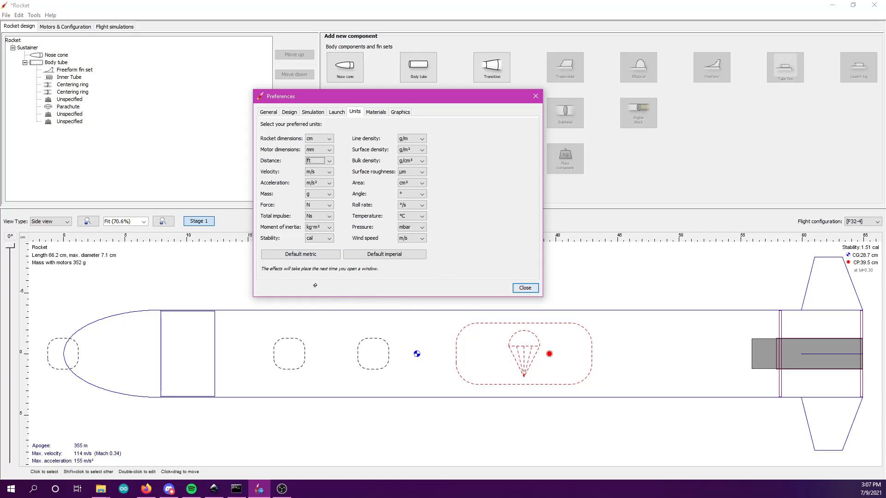
{"action": "left_click", "coordinate": [526, 288]}
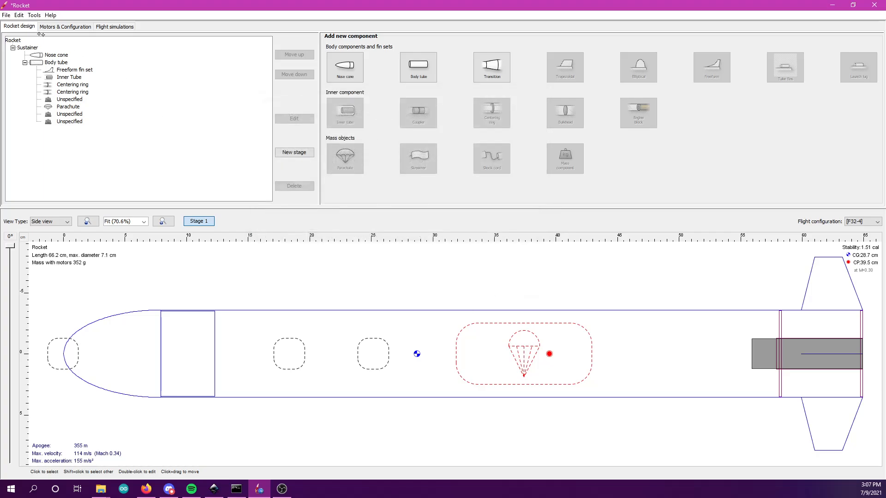
Step: Save the rocket design in Documents as "tarc `1", storing only primary figures
{"action": "left_click", "coordinate": [6, 15]}
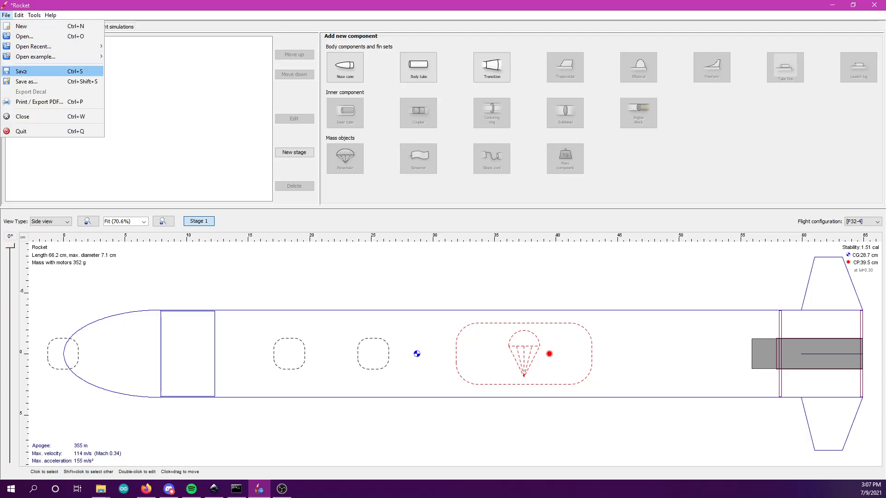
{"action": "left_click", "coordinate": [26, 71]}
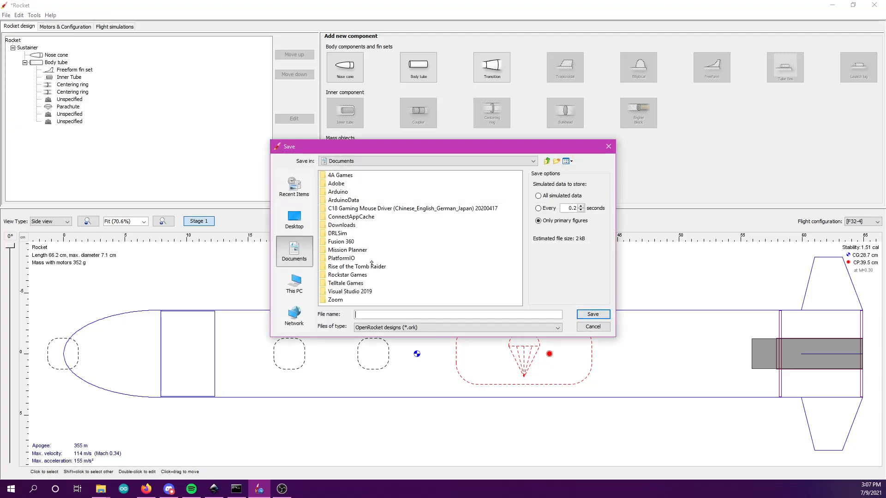
{"action": "type", "text": "tarc"}
{"action": "key", "text": "Return"}
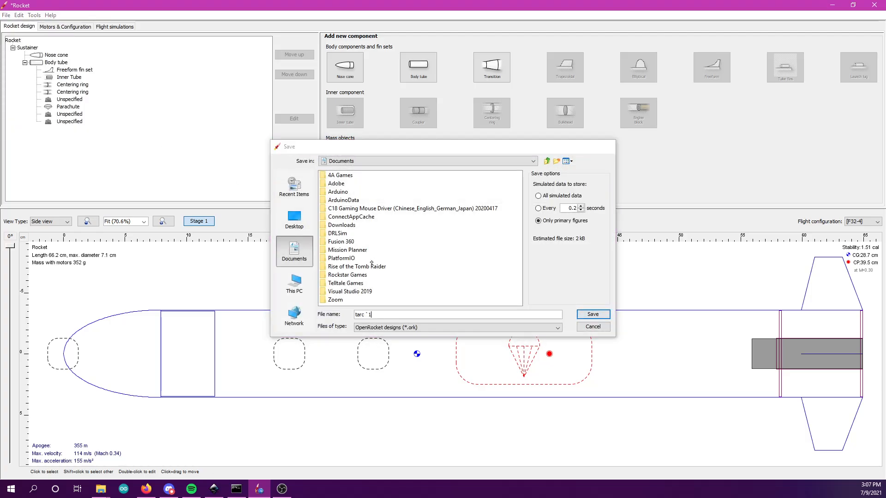
Step: Reopen the saved "tarc `1.ork" design from the recent files so the new units apply
{"action": "left_click", "coordinate": [6, 15]}
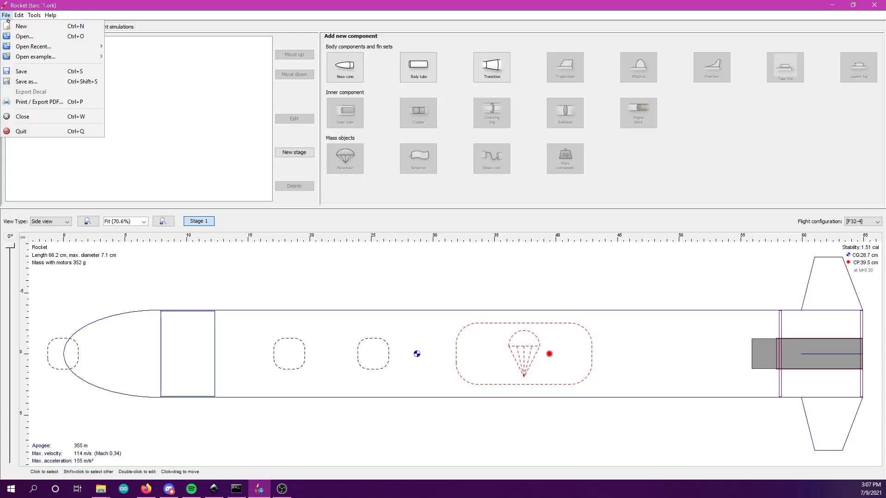
{"action": "mouse_move", "coordinate": [27, 46]}
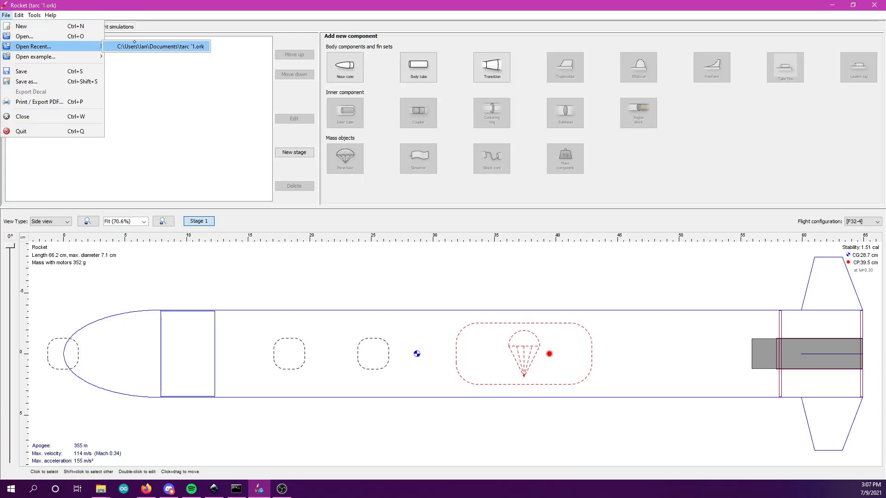
{"action": "left_click", "coordinate": [157, 47]}
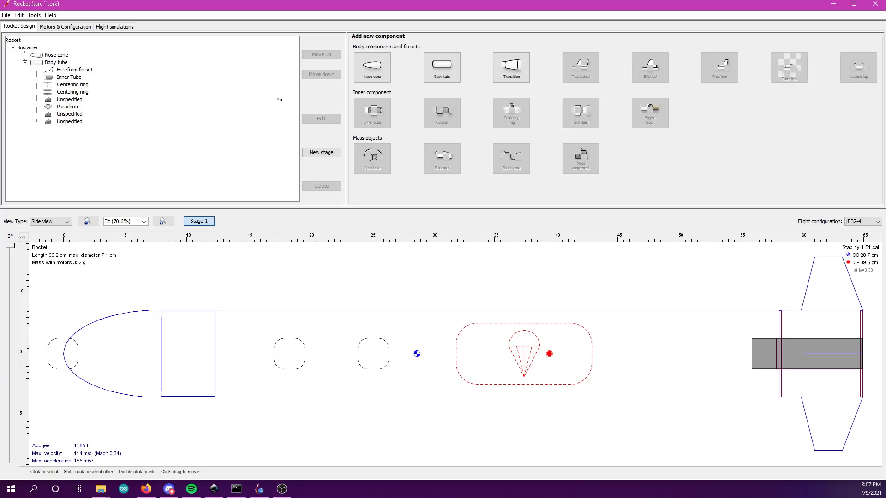
Step: Add a mass component named Ballast to the body tube, 20 cm from the tube's top
{"action": "left_click", "coordinate": [44, 61]}
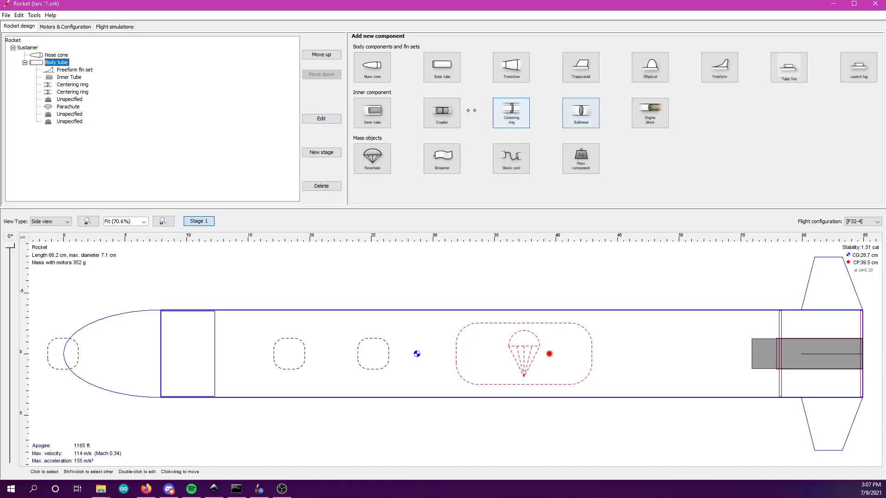
{"action": "left_click", "coordinate": [580, 158]}
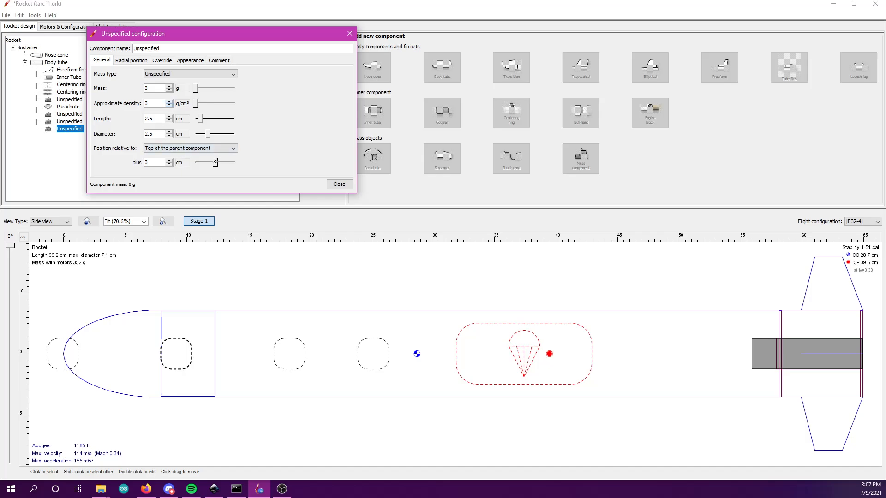
{"action": "left_click_drag", "start_coordinate": [215, 162], "coordinate": [222, 170]}
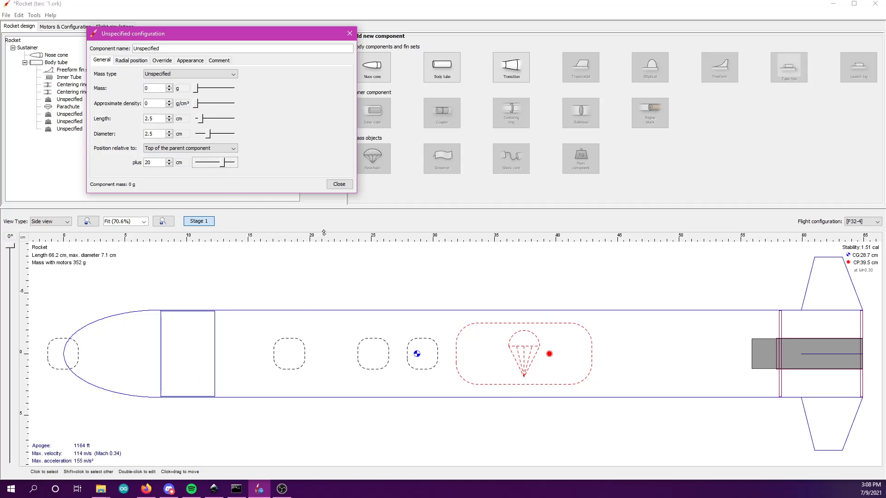
{"action": "left_click", "coordinate": [195, 50]}
{"action": "double_click", "coordinate": [196, 49]}
{"action": "type", "text": "Ballas"}
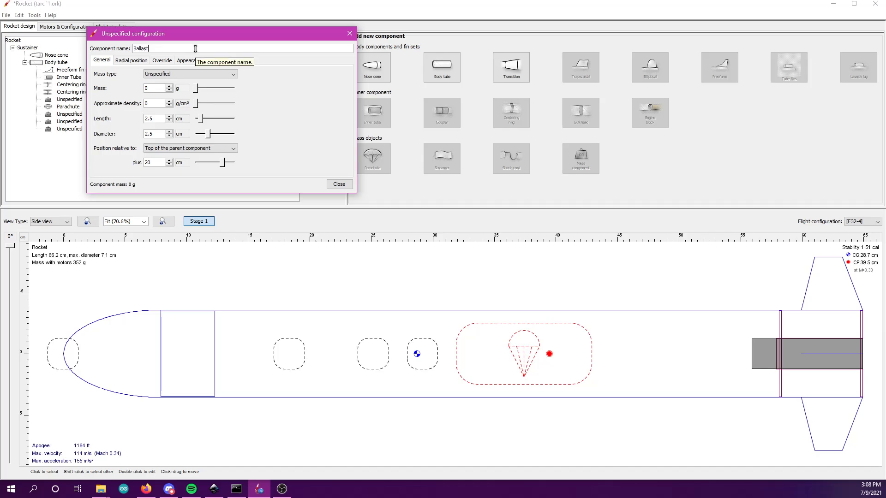
{"action": "type", "text": "t"}
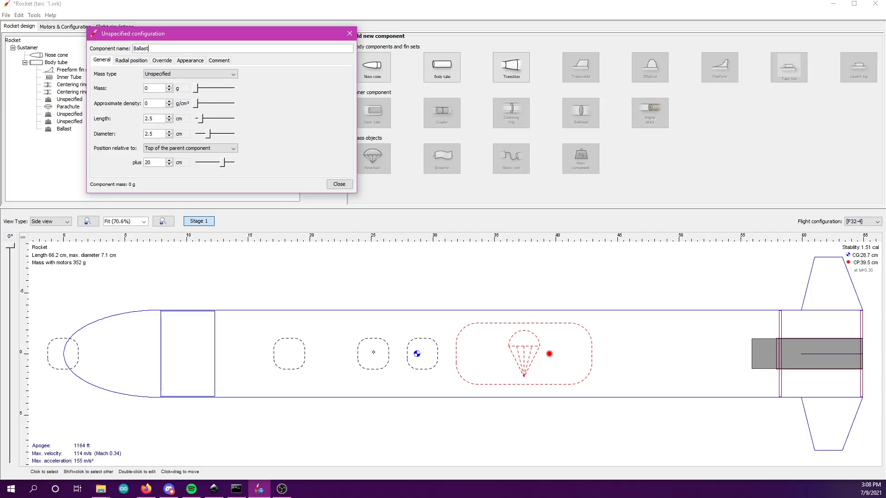
Step: Try the ballast at the aft end of the body tube, 57 cm from its top, with a mass of 21 g
{"action": "left_click", "coordinate": [197, 87]}
{"action": "mouse_move", "coordinate": [197, 87]}
{"action": "left_mouse_down"}
{"action": "mouse_move", "coordinate": [223, 88]}
{"action": "mouse_move", "coordinate": [215, 88]}
{"action": "left_mouse_up"}
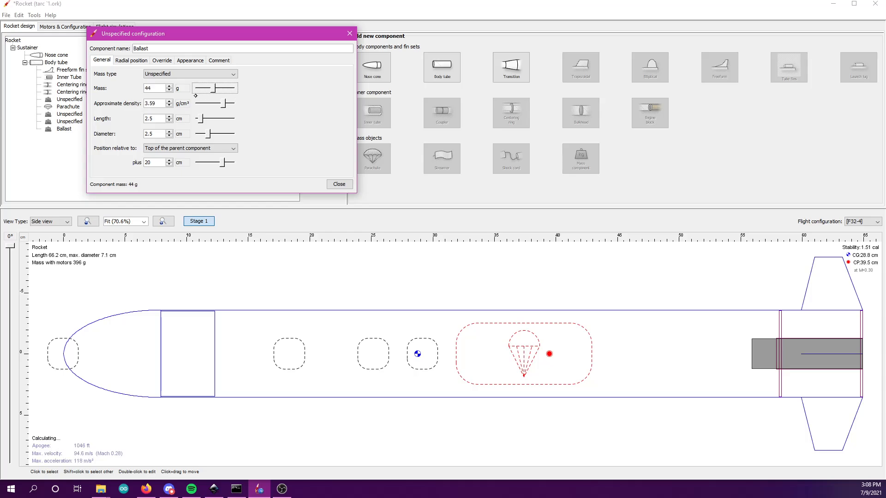
{"action": "left_click", "coordinate": [196, 95]}
{"action": "left_click", "coordinate": [222, 164]}
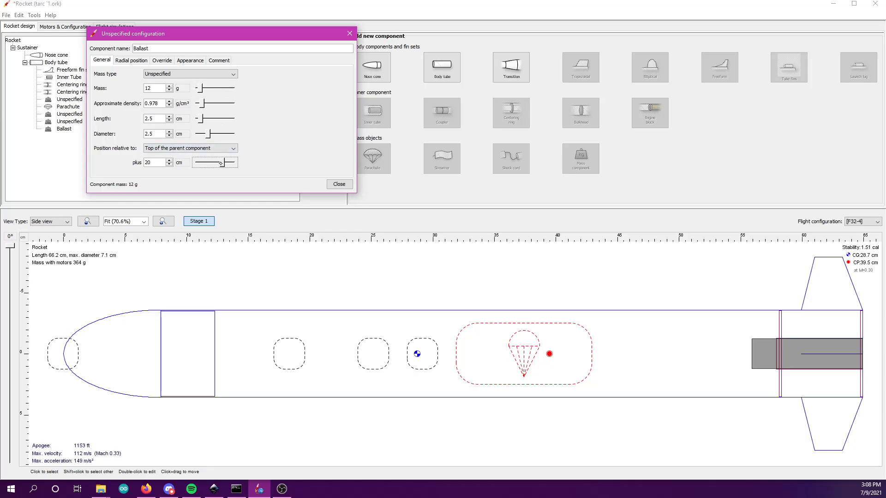
{"action": "left_click_drag", "start_coordinate": [221, 163], "coordinate": [237, 163]}
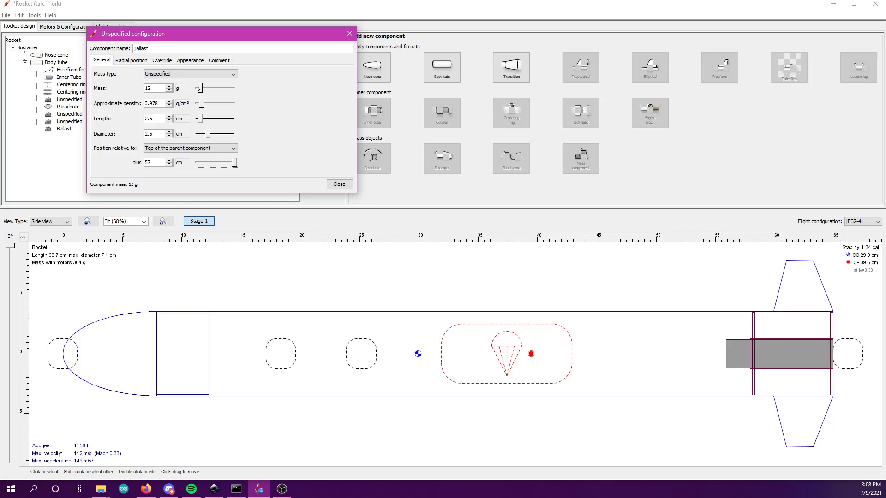
{"action": "mouse_move", "coordinate": [199, 88]}
{"action": "left_mouse_down"}
{"action": "mouse_move", "coordinate": [238, 89]}
{"action": "mouse_move", "coordinate": [204, 88]}
{"action": "left_mouse_up"}
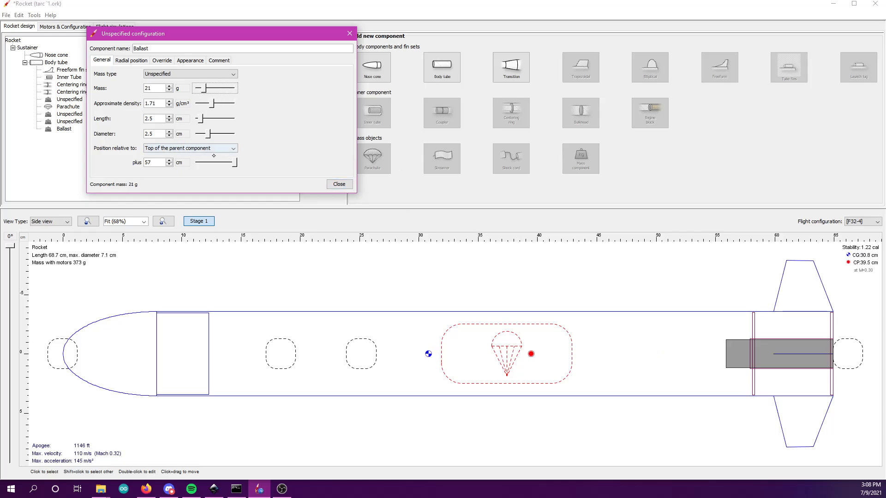
Step: Set the ballast's position to 19 cm from the top of the body tube and its mass to 230 g
{"action": "left_click_drag", "start_coordinate": [235, 163], "coordinate": [222, 163]}
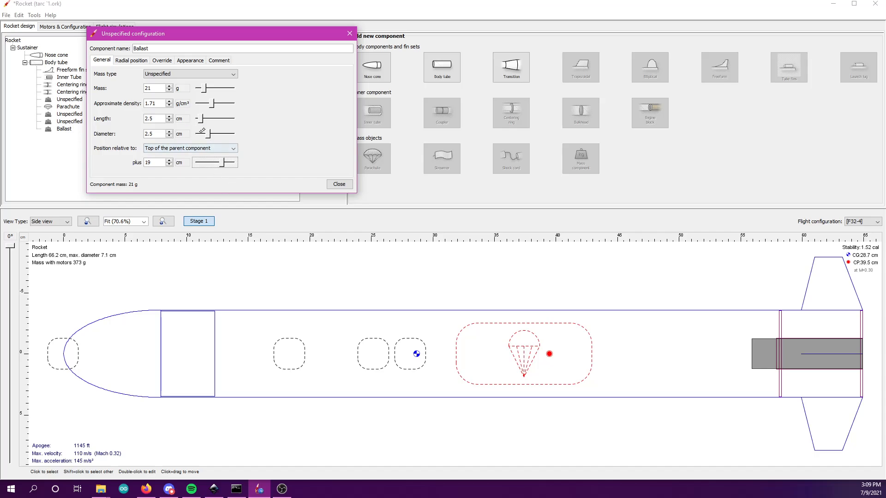
{"action": "left_click", "coordinate": [204, 91]}
{"action": "left_click_drag", "start_coordinate": [201, 91], "coordinate": [211, 91]}
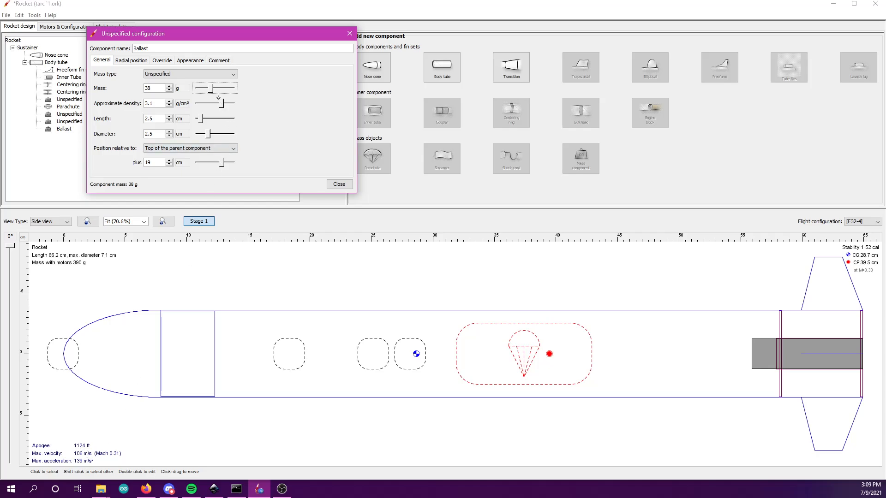
{"action": "left_click_drag", "start_coordinate": [211, 89], "coordinate": [237, 95]}
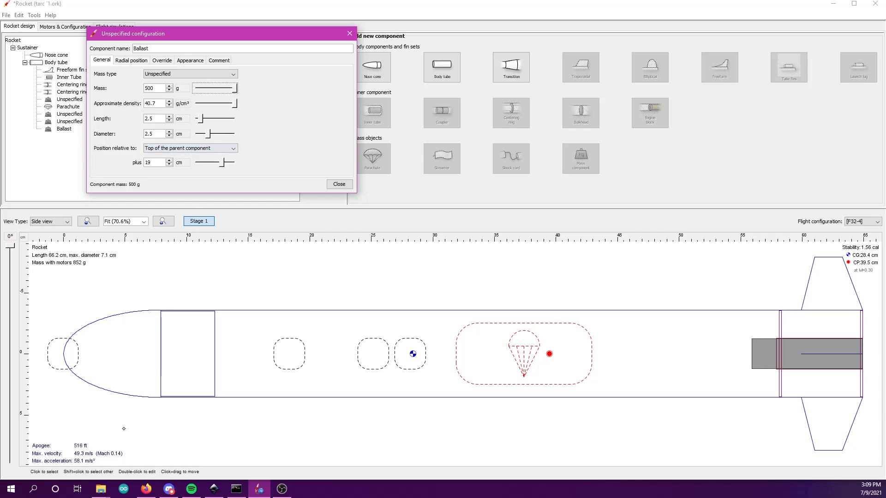
{"action": "left_click", "coordinate": [224, 88]}
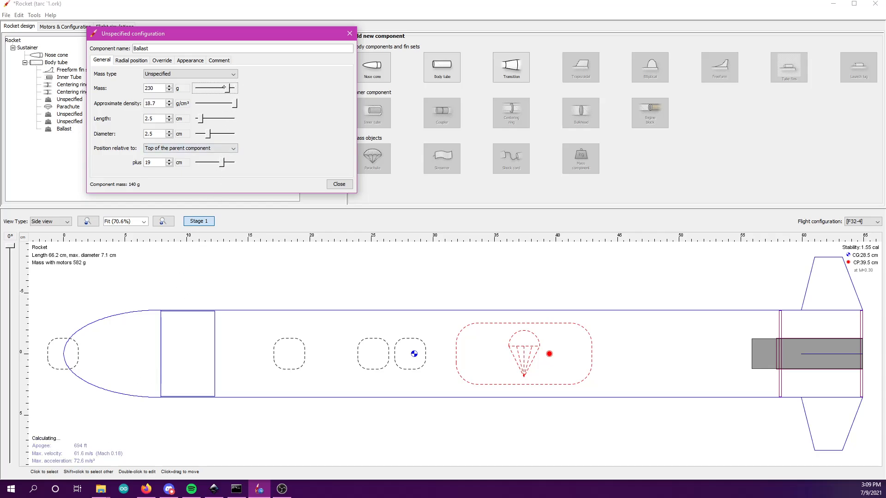
{"action": "left_click_drag", "start_coordinate": [224, 87], "coordinate": [227, 87]}
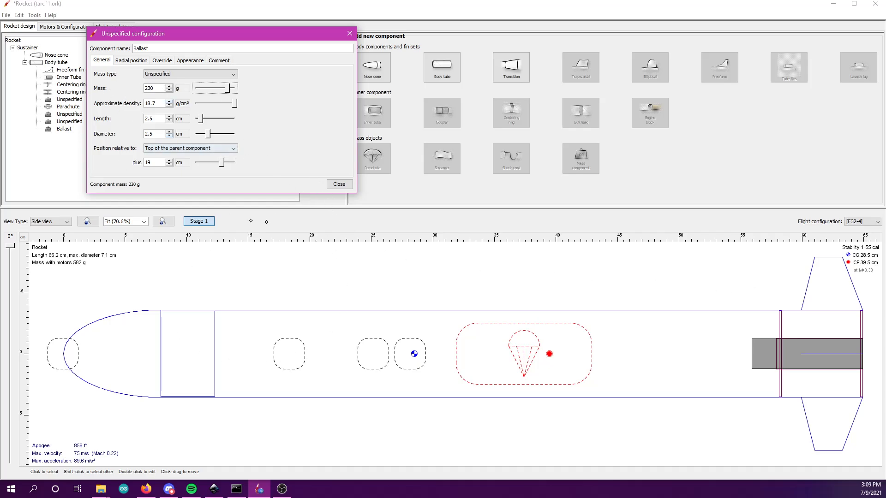
{"action": "left_click", "coordinate": [339, 185]}
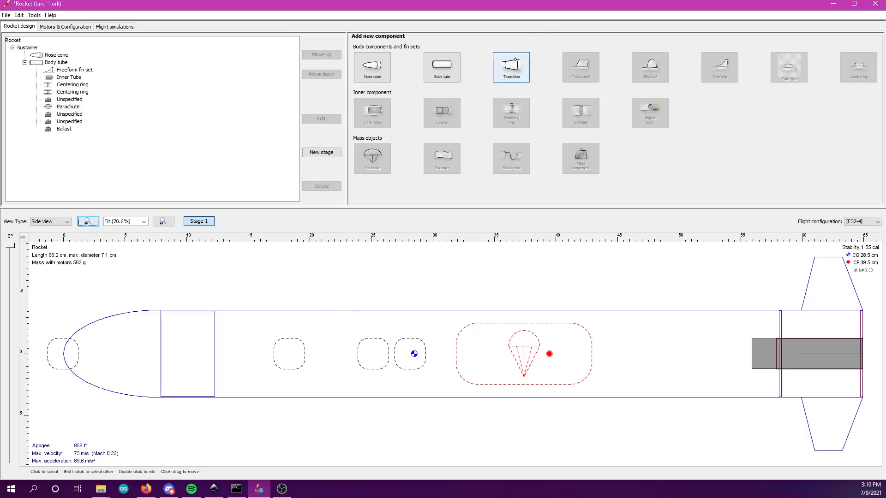
Step: Add a conical transition behind the body tube and delete the nose cone
{"action": "left_click", "coordinate": [511, 67]}
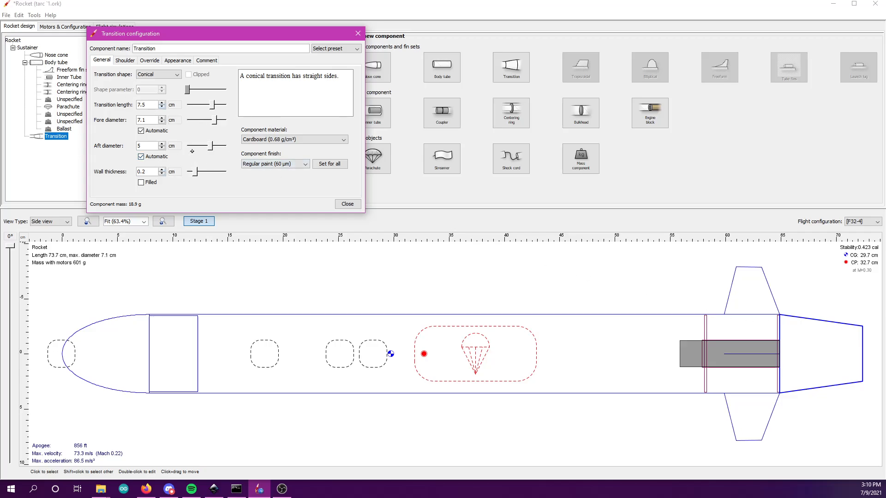
{"action": "left_click", "coordinate": [357, 33]}
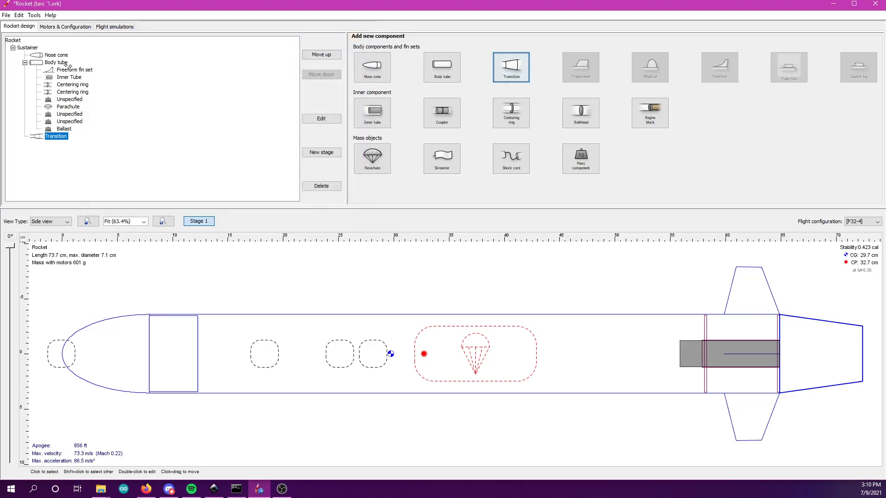
{"action": "left_click", "coordinate": [42, 54]}
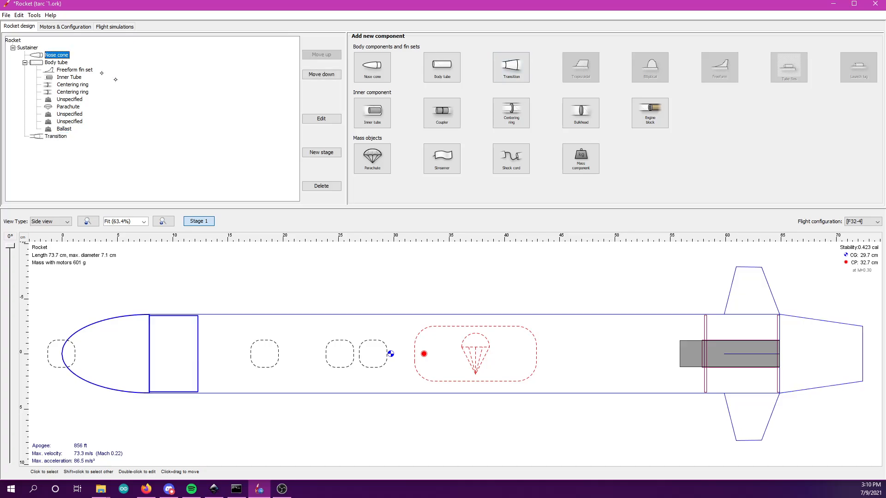
{"action": "left_click", "coordinate": [322, 186]}
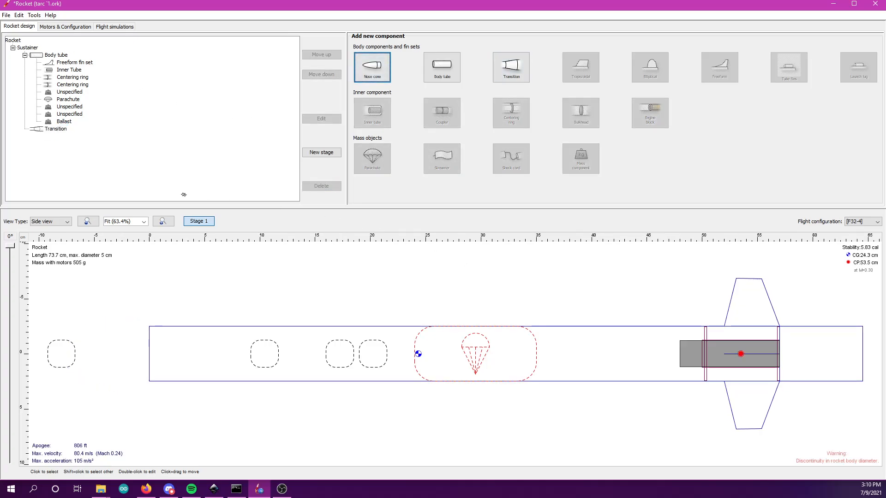
Step: Move the transition ahead of the body tube in the component order
{"action": "double_click", "coordinate": [56, 129]}
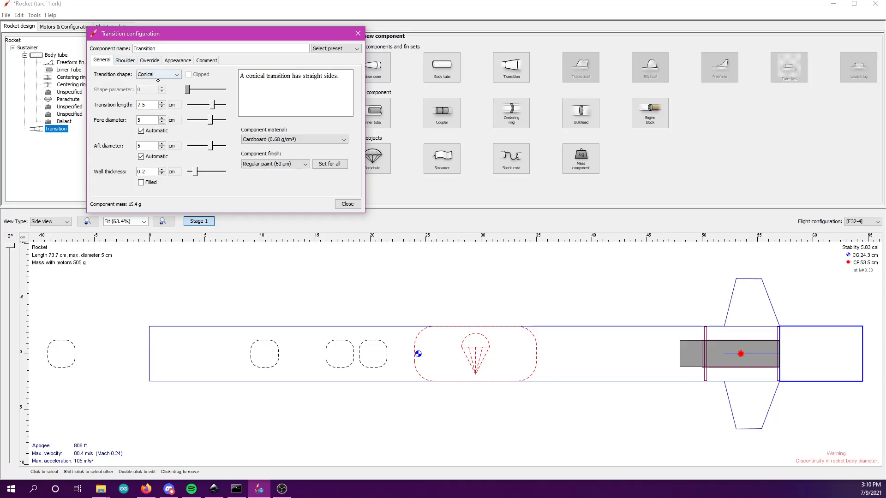
{"action": "left_click", "coordinate": [357, 34]}
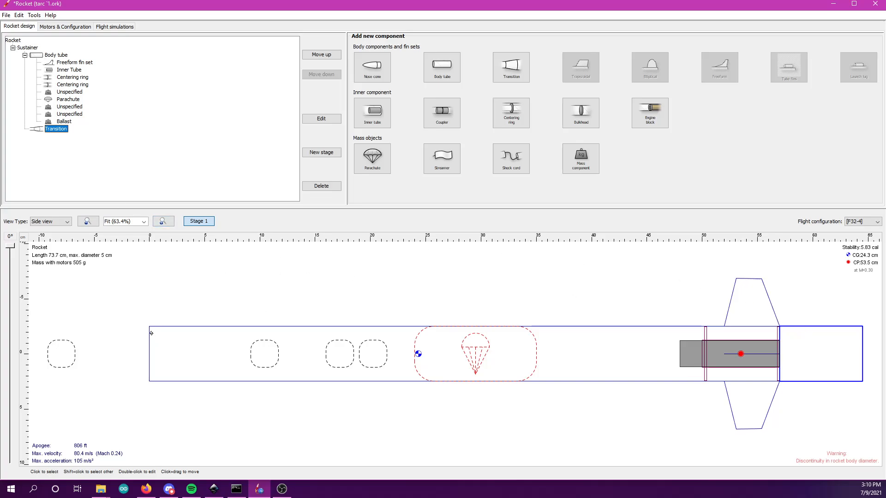
{"action": "mouse_move", "coordinate": [66, 129]}
{"action": "left_mouse_down"}
{"action": "mouse_move", "coordinate": [95, 71]}
{"action": "mouse_move", "coordinate": [60, 54]}
{"action": "left_mouse_up"}
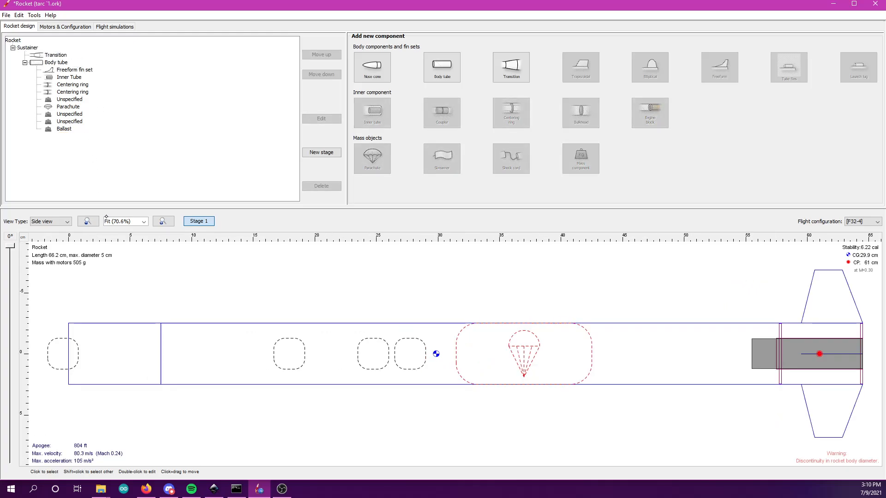
Step: Set the transition's length to 11 cm and its fore diameter to 7.8 cm
{"action": "double_click", "coordinate": [52, 56]}
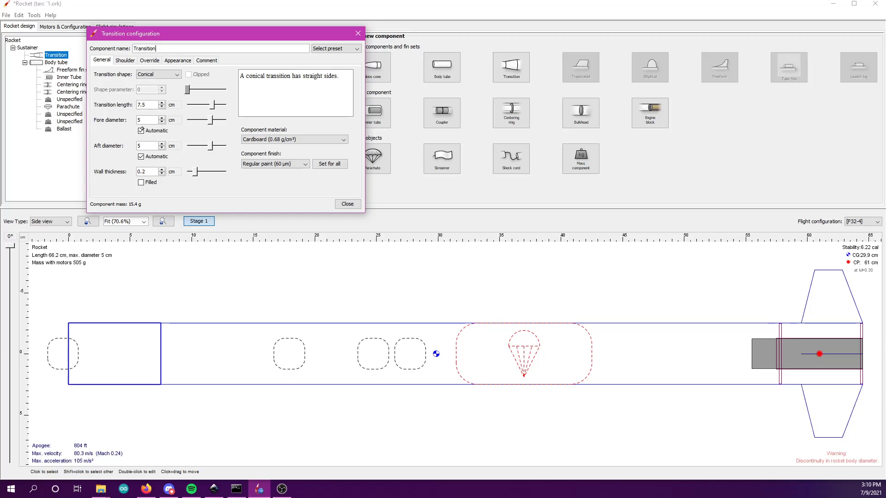
{"action": "left_click", "coordinate": [214, 105]}
{"action": "left_click_drag", "start_coordinate": [214, 106], "coordinate": [217, 105]}
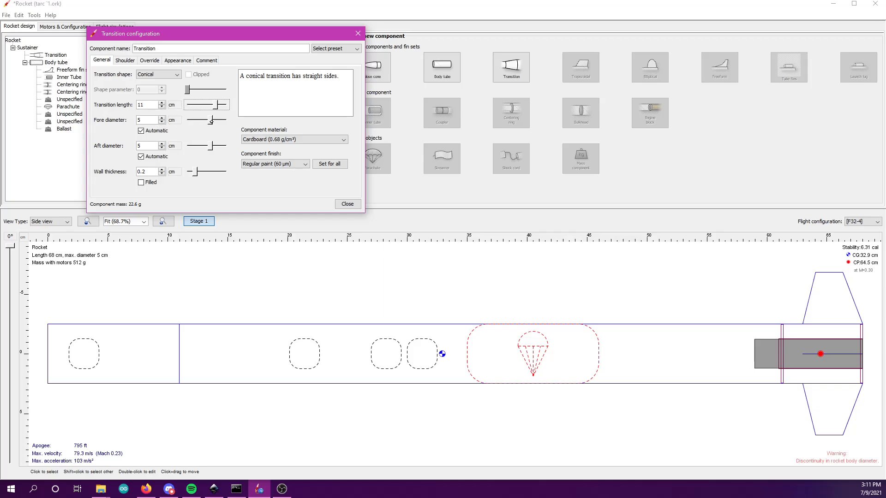
{"action": "left_click_drag", "start_coordinate": [211, 121], "coordinate": [219, 120]}
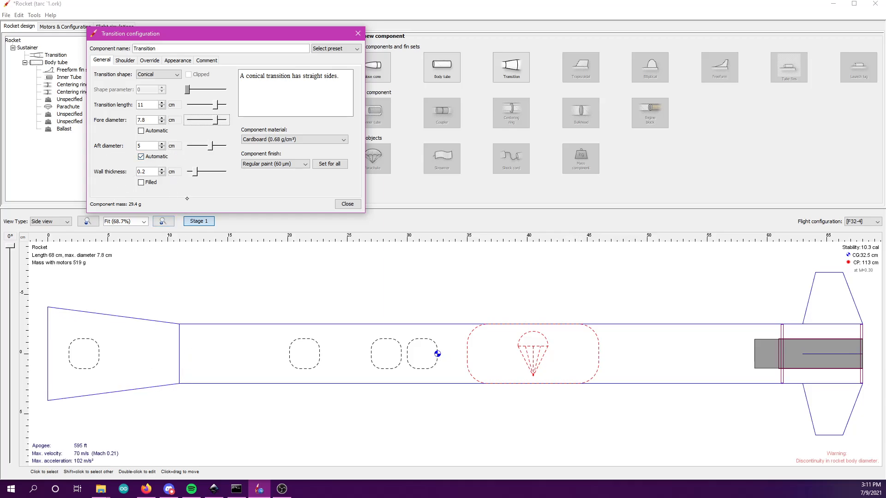
Step: Try the Ogive shape for the transition and switch it back to Conical
{"action": "left_click", "coordinate": [137, 74]}
{"action": "left_click", "coordinate": [146, 90]}
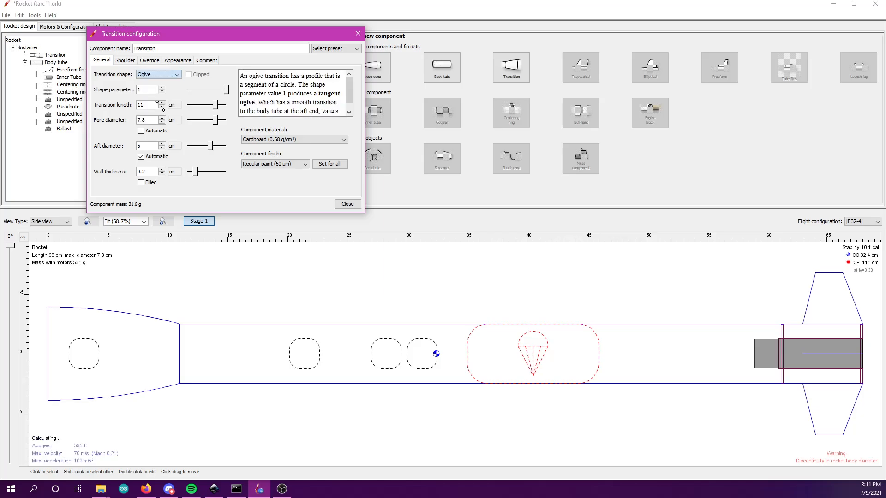
{"action": "left_click", "coordinate": [168, 74]}
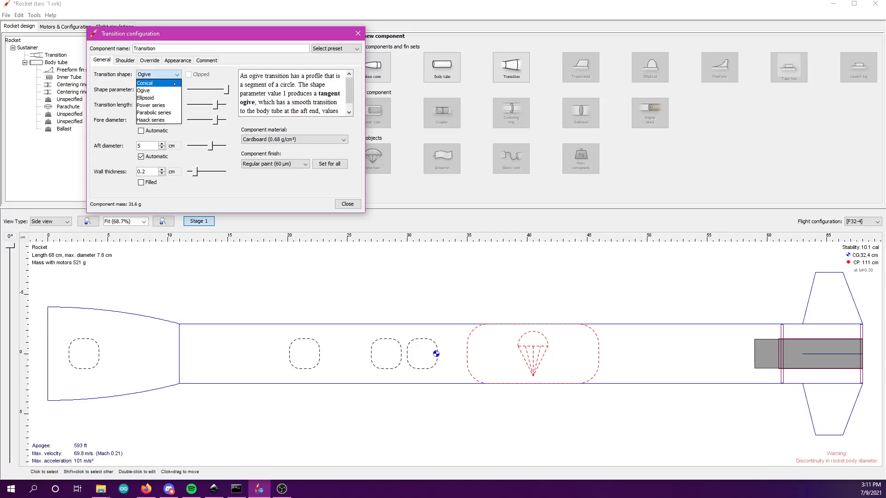
{"action": "left_click", "coordinate": [174, 84]}
Step: Give the transition a fore shoulder 7.3 cm in diameter and 2.2 cm long, and an aft shoulder 5 cm in diameter and 1.4 cm long
{"action": "left_click", "coordinate": [130, 59]}
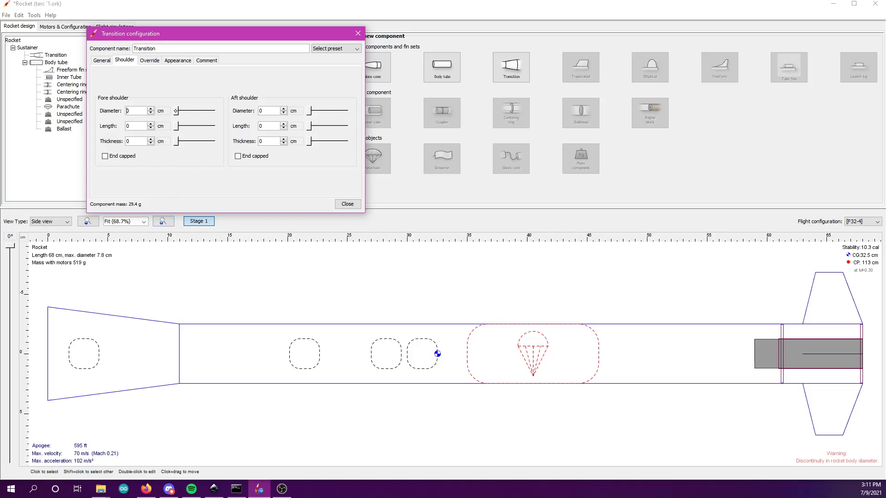
{"action": "left_click_drag", "start_coordinate": [177, 111], "coordinate": [187, 112]}
{"action": "mouse_move", "coordinate": [310, 112]}
{"action": "left_mouse_down"}
{"action": "mouse_move", "coordinate": [323, 111]}
{"action": "mouse_move", "coordinate": [315, 126]}
{"action": "mouse_move", "coordinate": [324, 126]}
{"action": "mouse_move", "coordinate": [325, 111]}
{"action": "mouse_move", "coordinate": [351, 112]}
{"action": "left_mouse_up"}
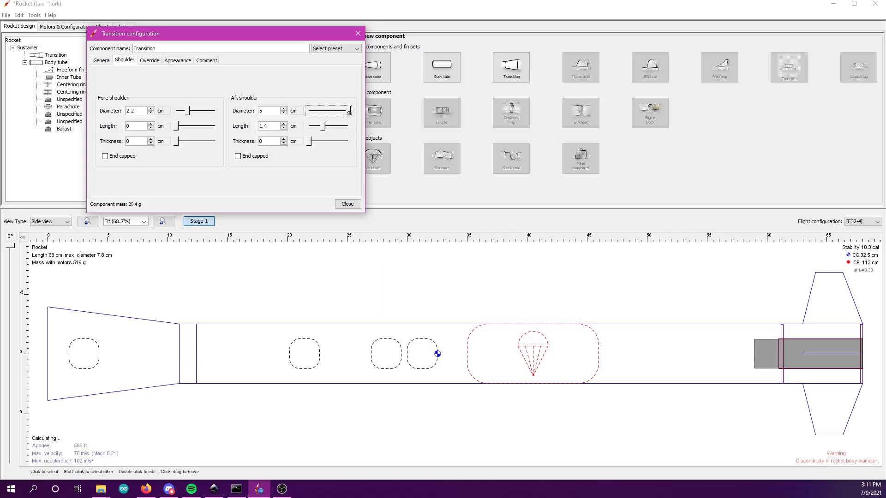
{"action": "left_click_drag", "start_coordinate": [182, 127], "coordinate": [198, 126]}
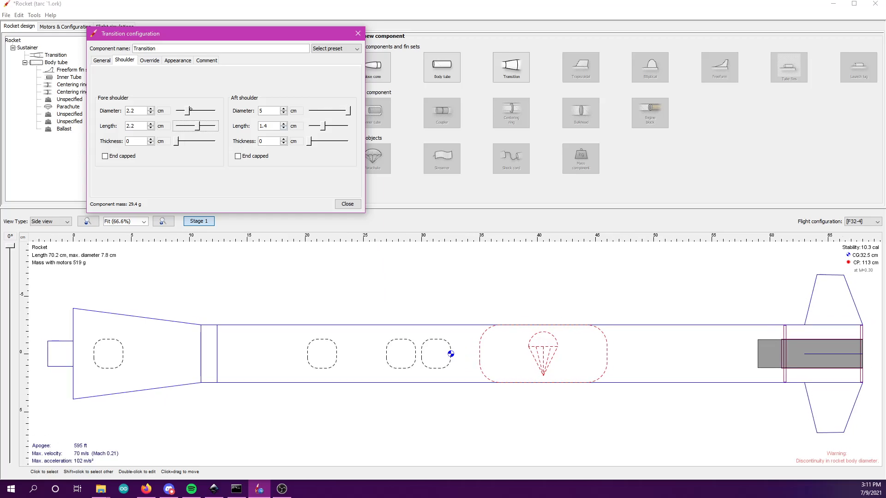
{"action": "left_click_drag", "start_coordinate": [189, 110], "coordinate": [215, 114]}
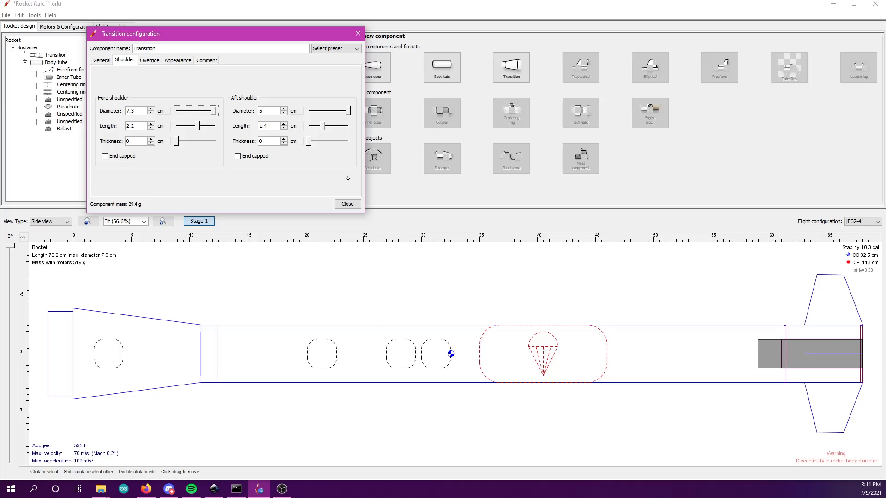
{"action": "left_click", "coordinate": [347, 204]}
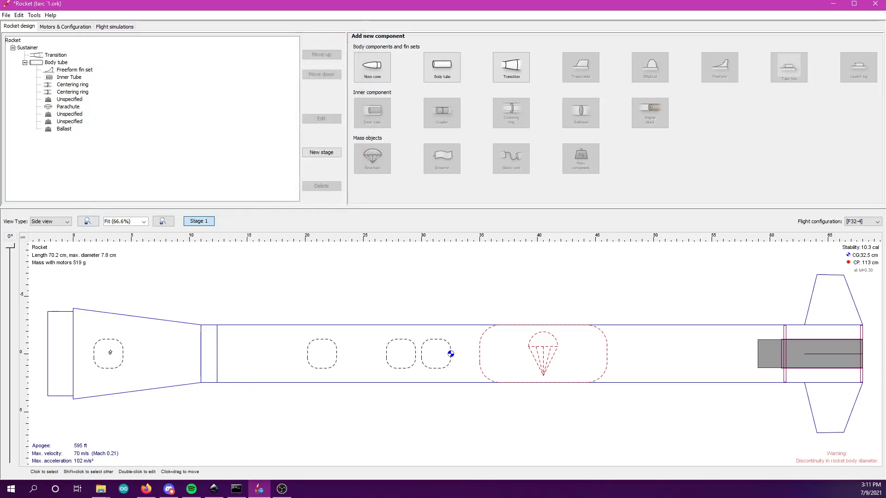
Step: Add a second body tube 20 cm long and move it to the front of the rocket, ahead of the transition
{"action": "left_click", "coordinate": [446, 79]}
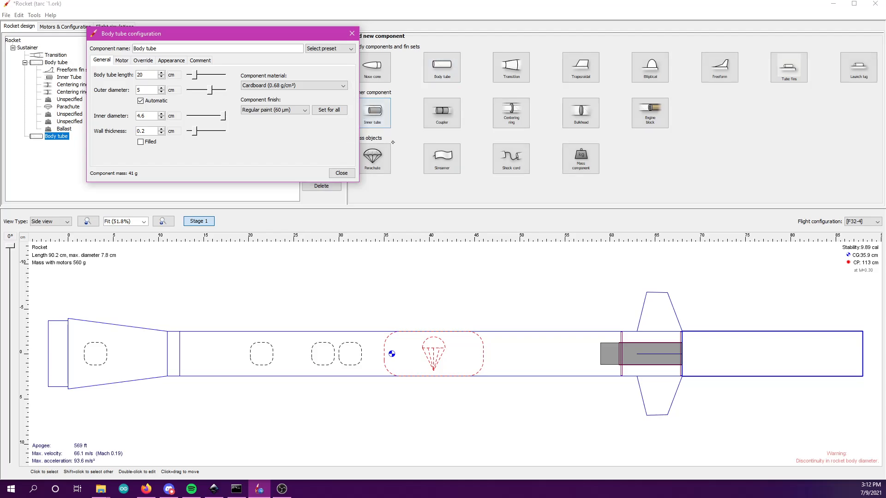
{"action": "left_click", "coordinate": [342, 173]}
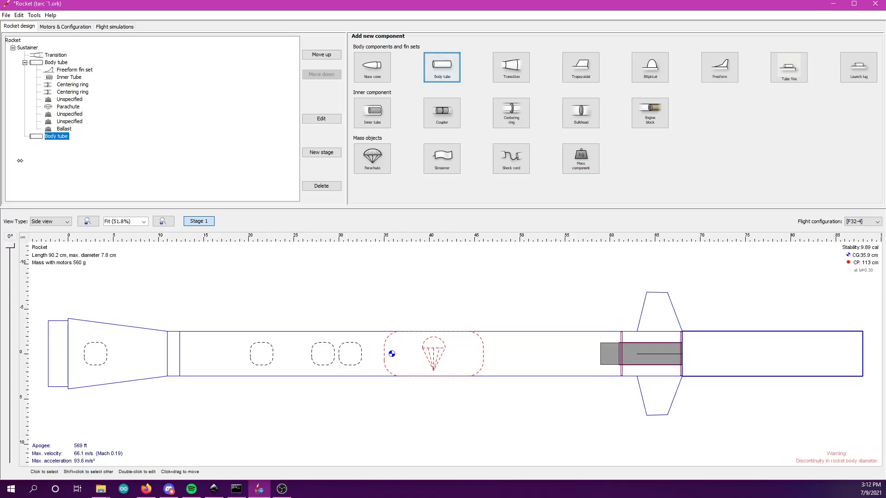
{"action": "left_click_drag", "start_coordinate": [59, 136], "coordinate": [58, 51]}
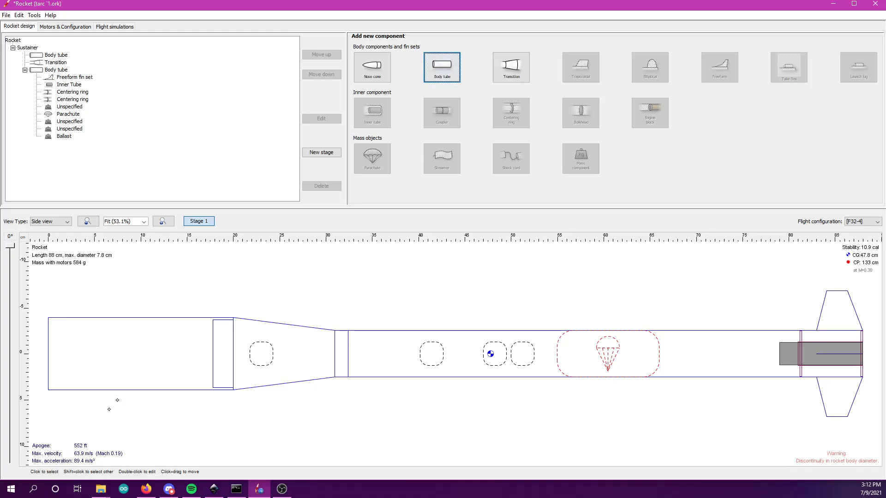
Step: Add a nose cone with the default Ogive settings and move it to the front of the rocket, ahead of the first body tube
{"action": "left_click", "coordinate": [381, 59]}
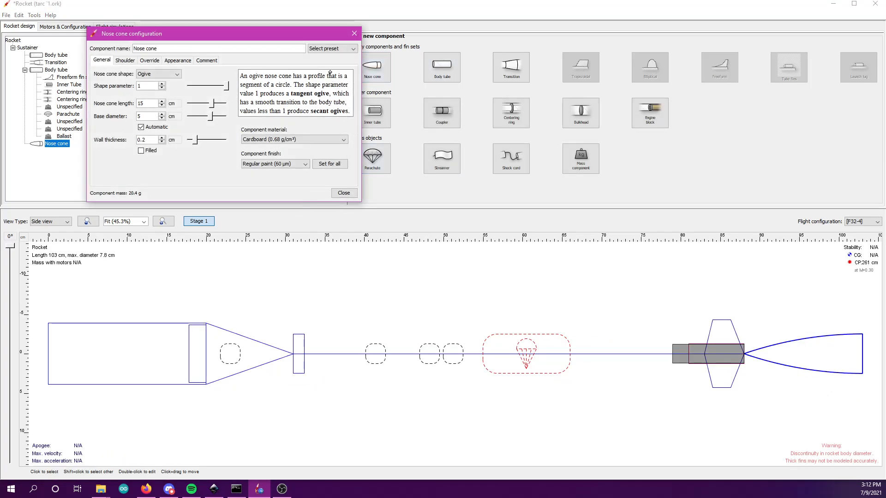
{"action": "key", "text": "Escape"}
{"action": "mouse_move", "coordinate": [58, 143]}
{"action": "left_mouse_down"}
{"action": "mouse_move", "coordinate": [65, 78]}
{"action": "mouse_move", "coordinate": [57, 54]}
{"action": "left_mouse_up"}
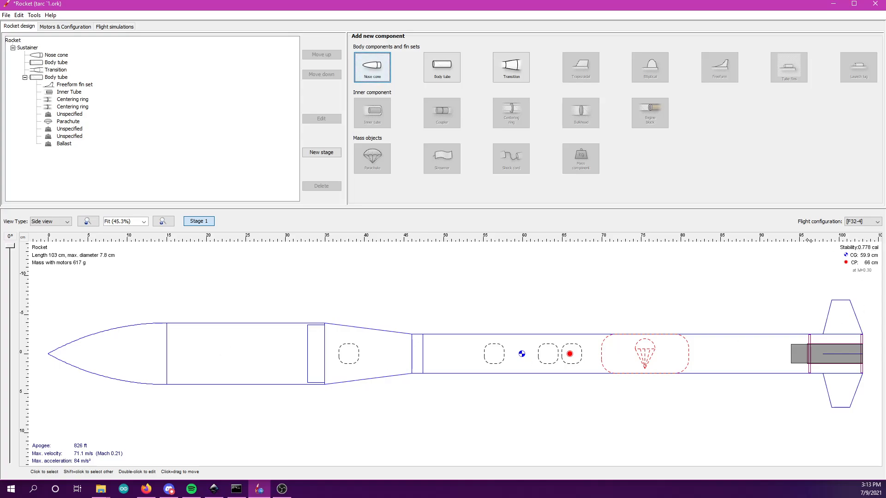
Step: Shift the last unspecified mass in the aft body tube forward, to about -29.2 cm from the top of its parent component
{"action": "double_click", "coordinate": [70, 136]}
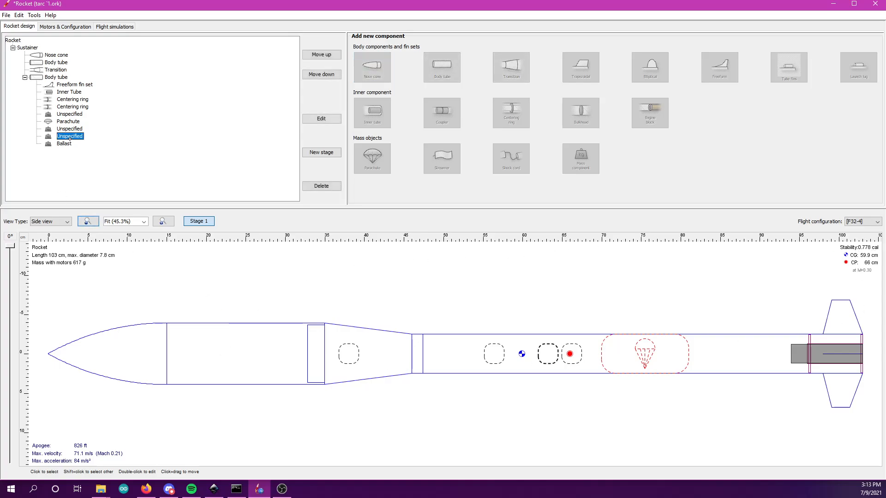
{"action": "left_click", "coordinate": [223, 164]}
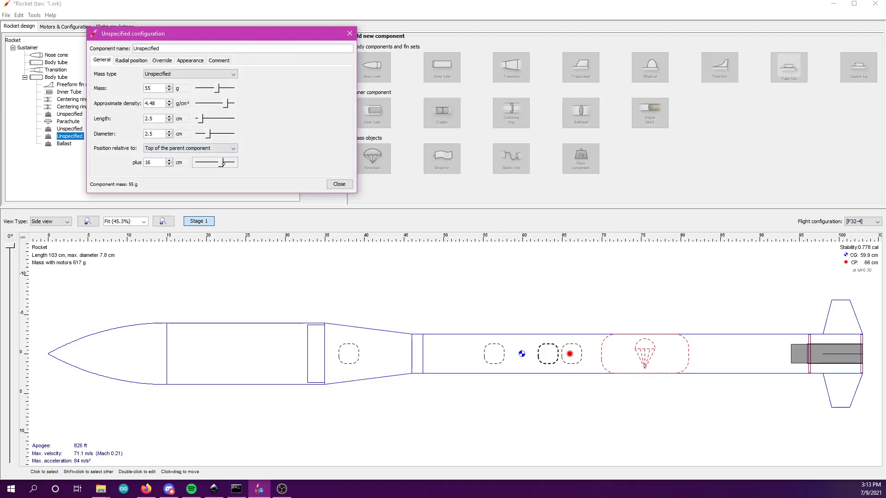
{"action": "left_click_drag", "start_coordinate": [216, 163], "coordinate": [207, 162]}
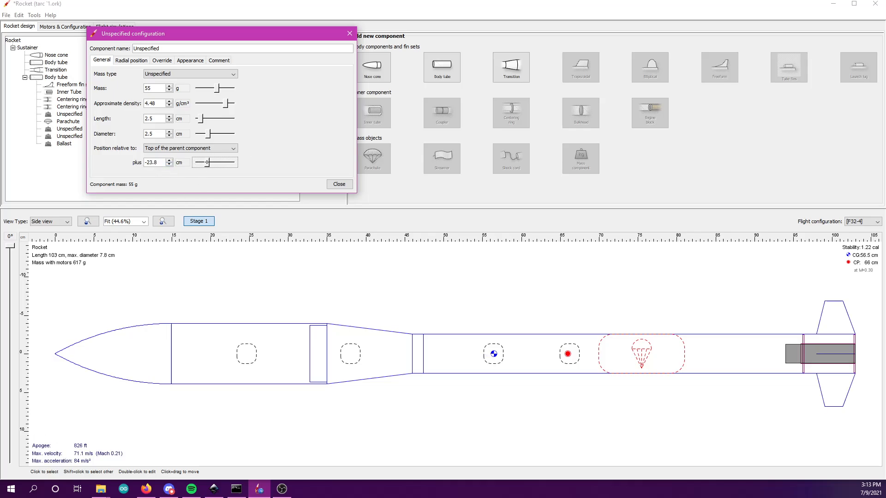
{"action": "left_click_drag", "start_coordinate": [204, 162], "coordinate": [207, 162]}
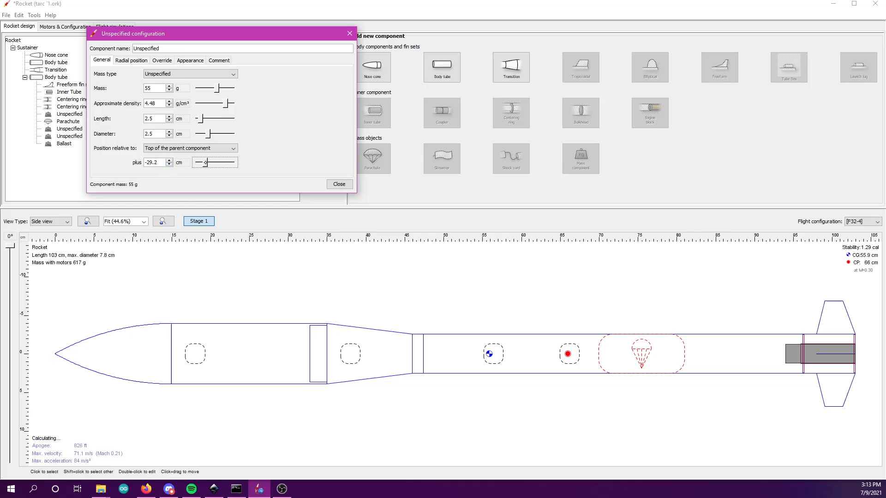
{"action": "left_click", "coordinate": [340, 184]}
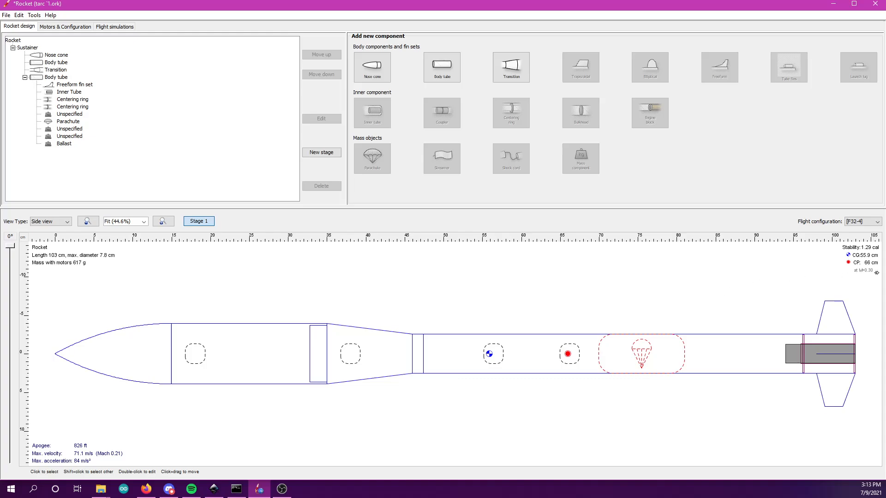
{"action": "double_click", "coordinate": [75, 136]}
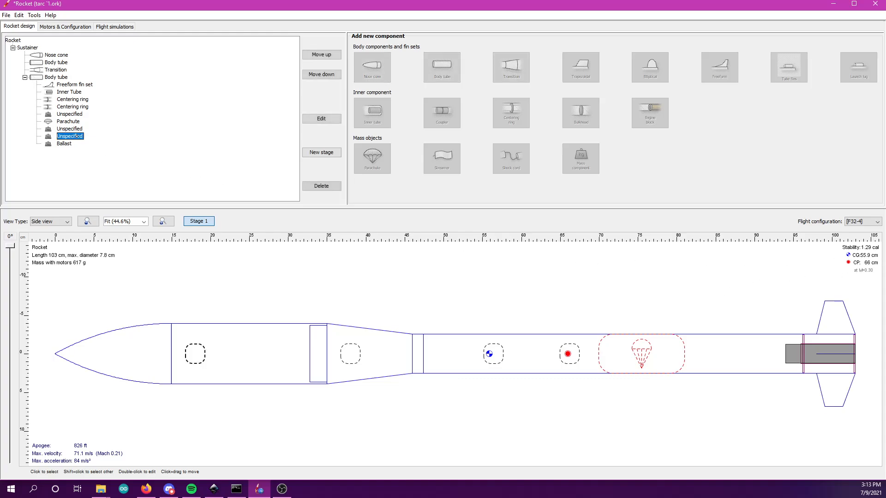
{"action": "left_click", "coordinate": [339, 184]}
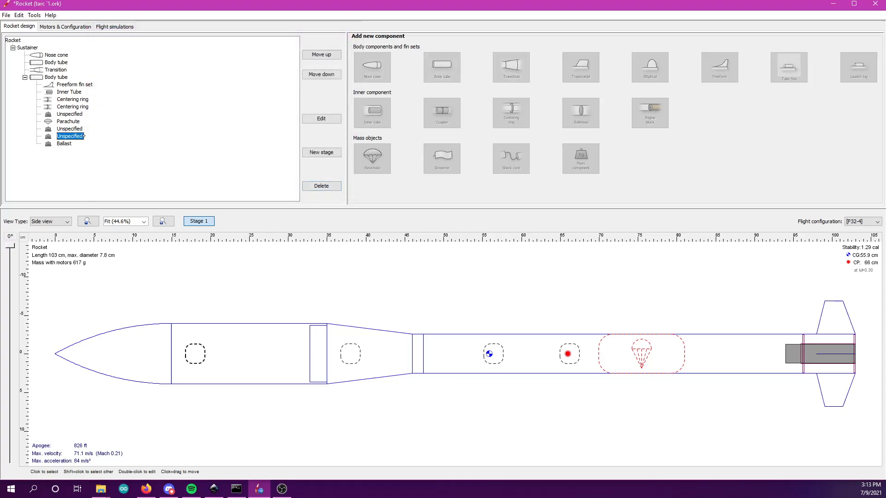
Step: Shift the unspecified mass listed just below the parachute forward, to about -19.8 cm from the top of its parent component
{"action": "double_click", "coordinate": [74, 129]}
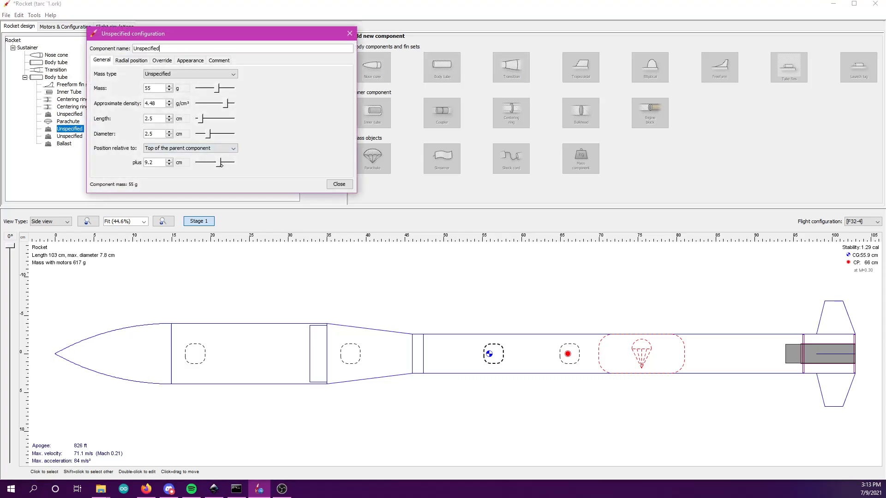
{"action": "left_click_drag", "start_coordinate": [229, 165], "coordinate": [209, 164]}
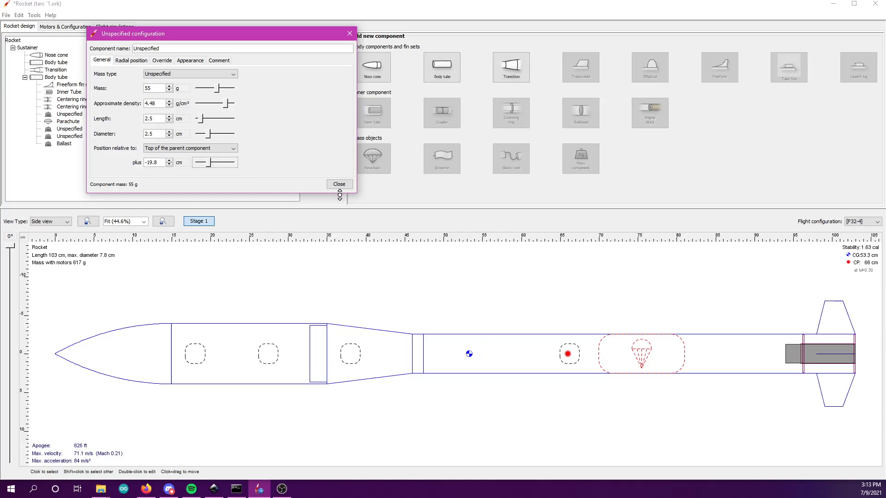
{"action": "left_click", "coordinate": [338, 184]}
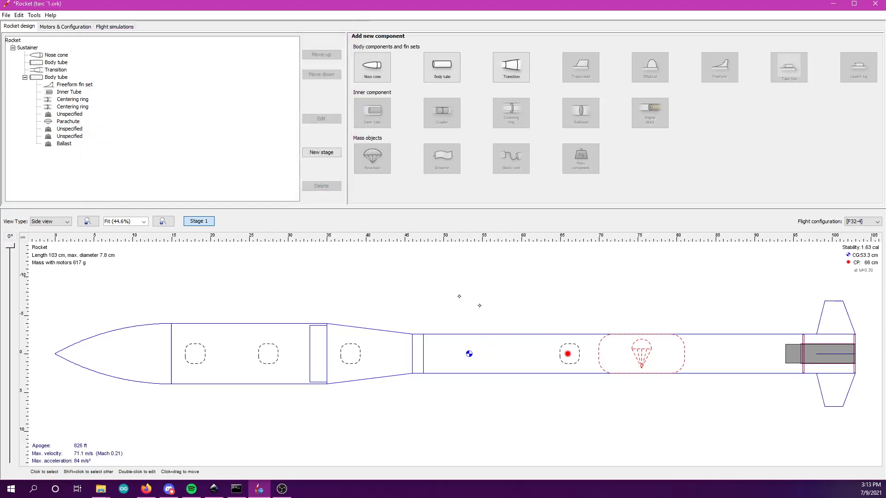
Step: Shift the Ballast mass forward, to about -2.6 cm from the top of its parent component
{"action": "double_click", "coordinate": [65, 143]}
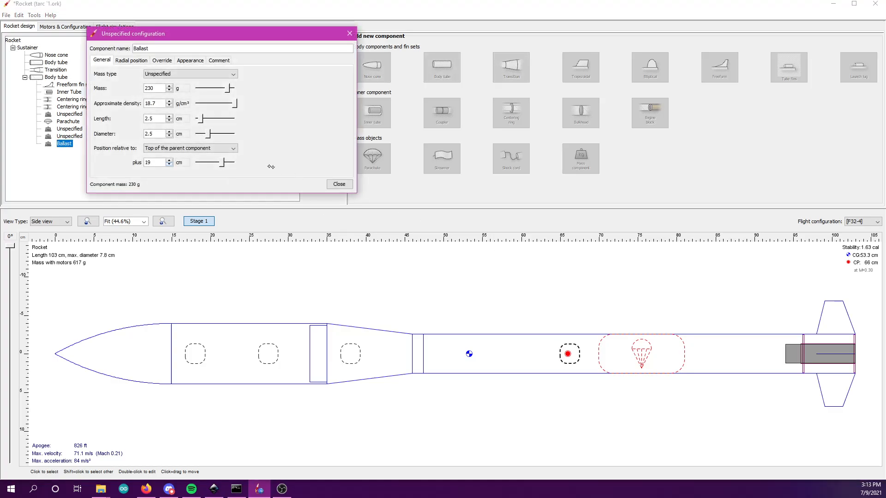
{"action": "left_click_drag", "start_coordinate": [227, 164], "coordinate": [215, 163]}
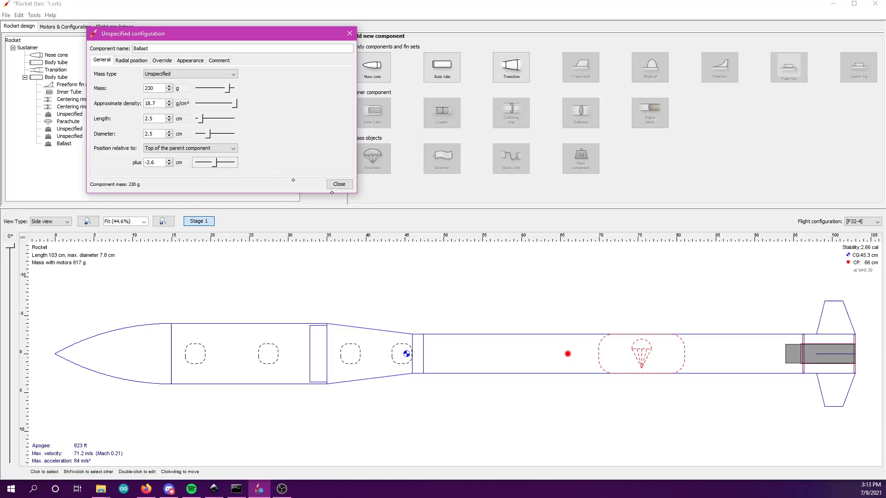
{"action": "left_click", "coordinate": [338, 185]}
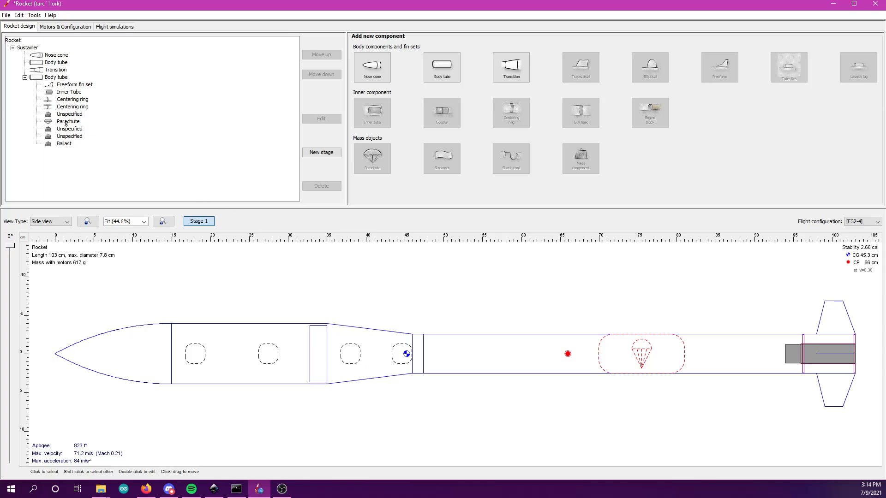
Step: Try adding an extra point to the leading edge of the freeform fin's shape, move it along the edge, and remove it
{"action": "double_click", "coordinate": [74, 84]}
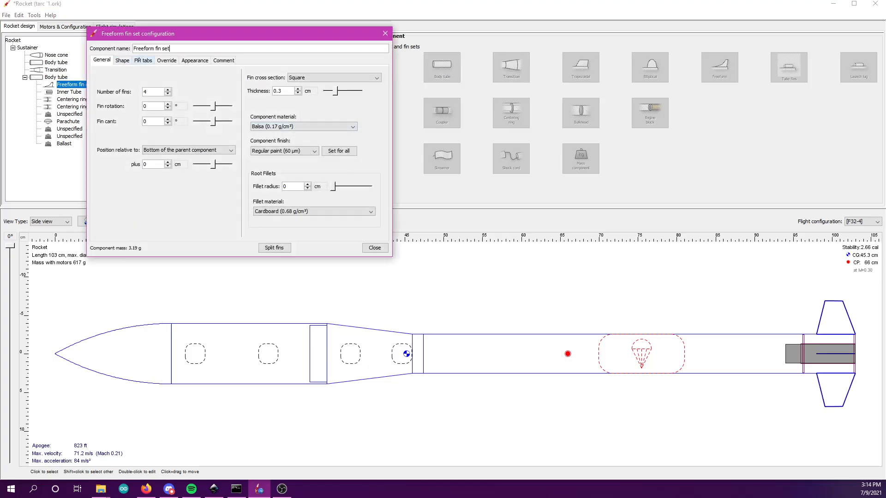
{"action": "left_click", "coordinate": [122, 60]}
{"action": "left_click", "coordinate": [247, 123]}
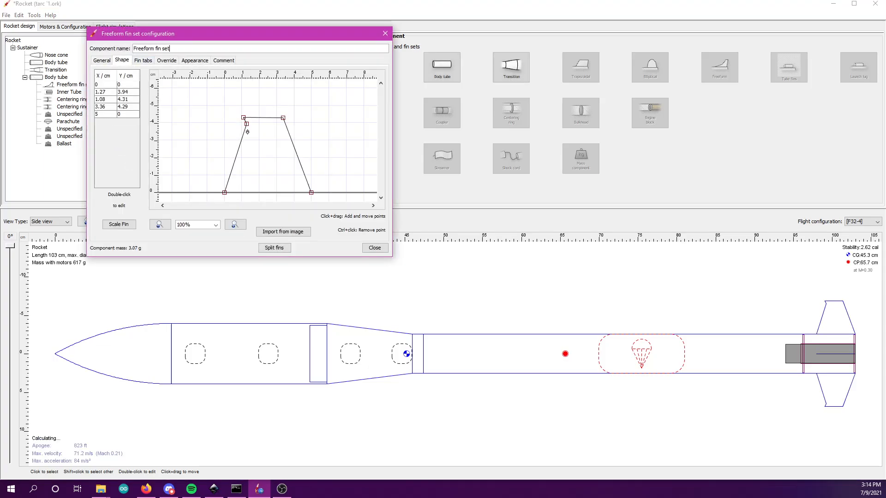
{"action": "left_click_drag", "start_coordinate": [247, 132], "coordinate": [233, 156]}
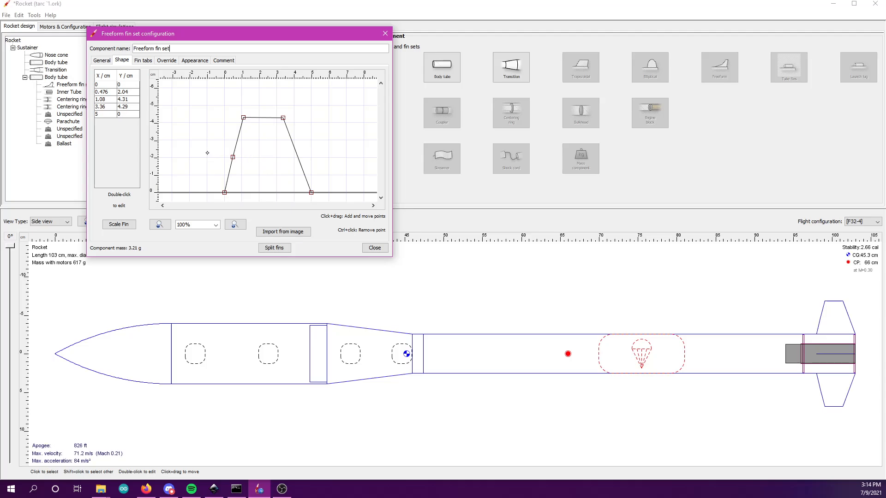
{"action": "left_click", "coordinate": [232, 157], "text": "ctrl"}
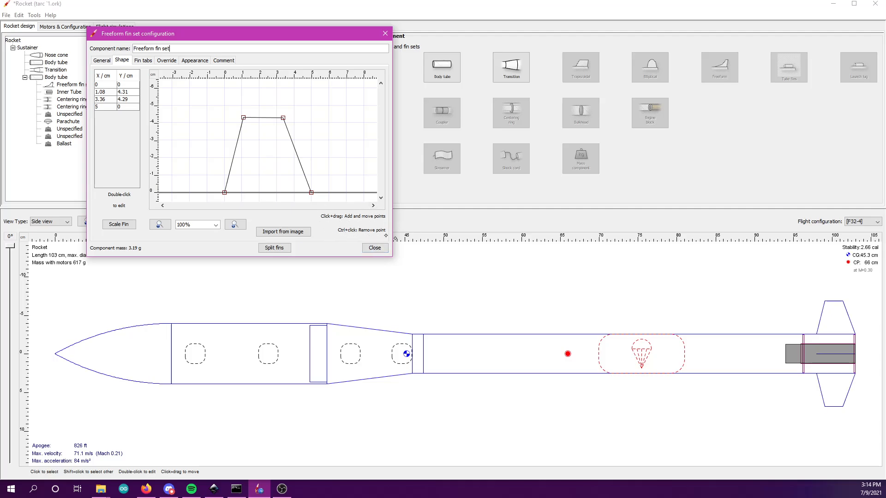
Step: Shrink the freeform fin by moving its upper corners to about (0.69, 3.62) cm and (3.47, 3.31) cm
{"action": "left_click_drag", "start_coordinate": [244, 118], "coordinate": [243, 165]}
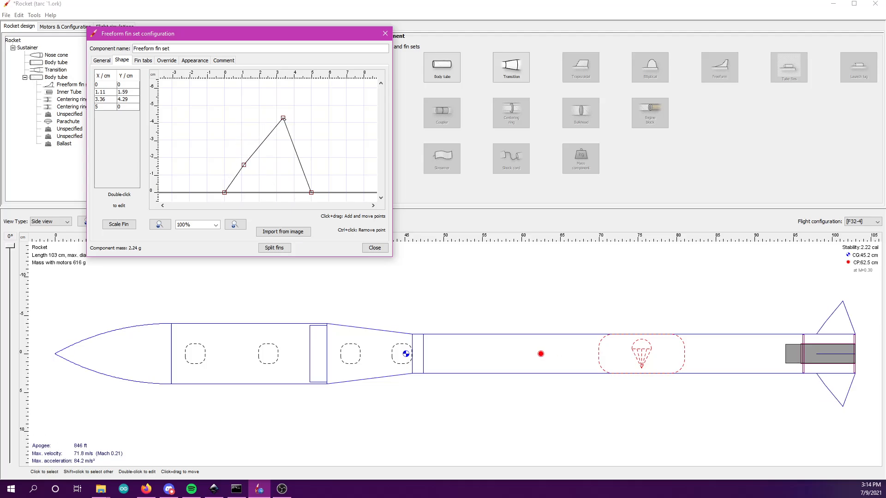
{"action": "mouse_move", "coordinate": [283, 119]}
{"action": "left_mouse_down"}
{"action": "mouse_move", "coordinate": [287, 164]}
{"action": "mouse_move", "coordinate": [284, 135]}
{"action": "left_mouse_up"}
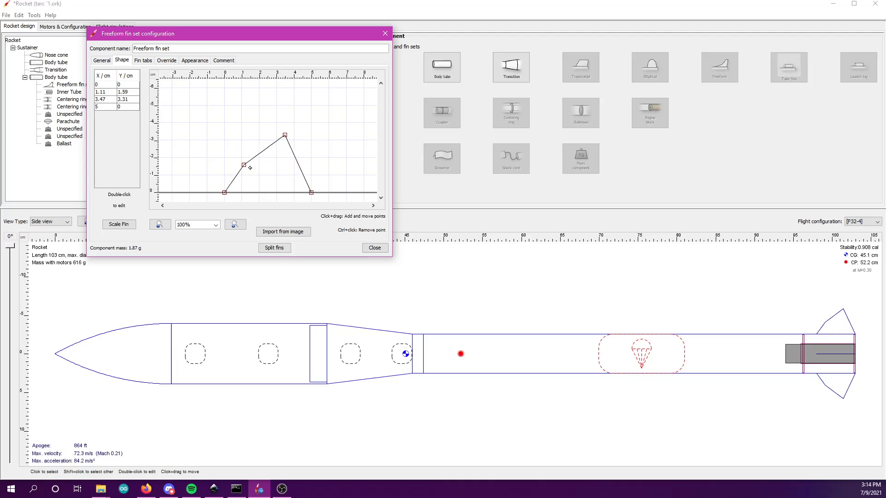
{"action": "left_click_drag", "start_coordinate": [244, 165], "coordinate": [237, 130]}
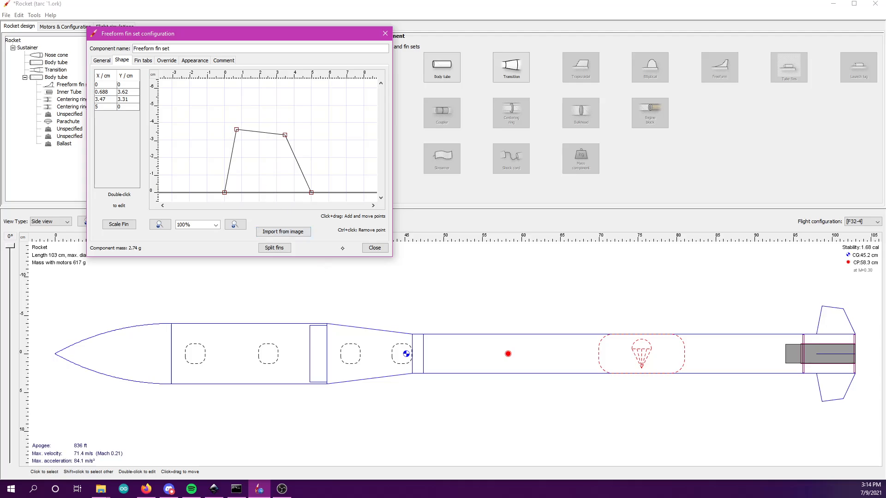
{"action": "left_click", "coordinate": [375, 247]}
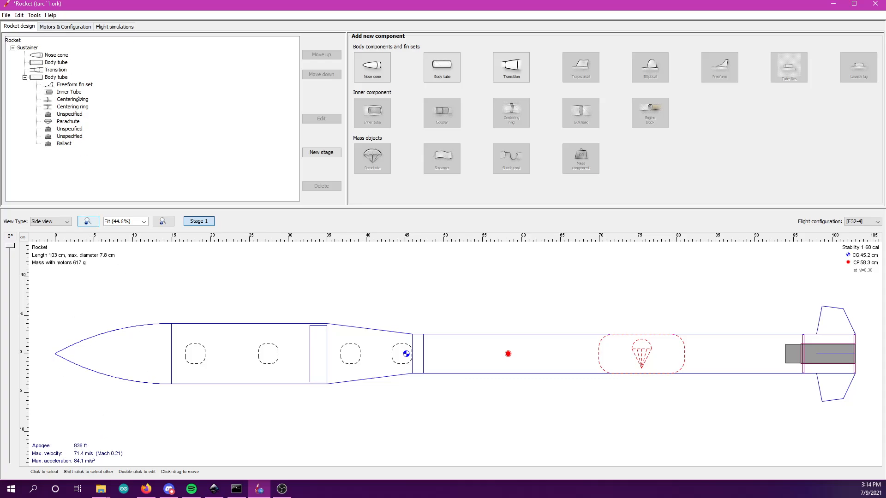
Step: Create a new flight simulation with the F32-4 configuration, run it, and plot and review its vertical motion vs. time
{"action": "left_click", "coordinate": [78, 27]}
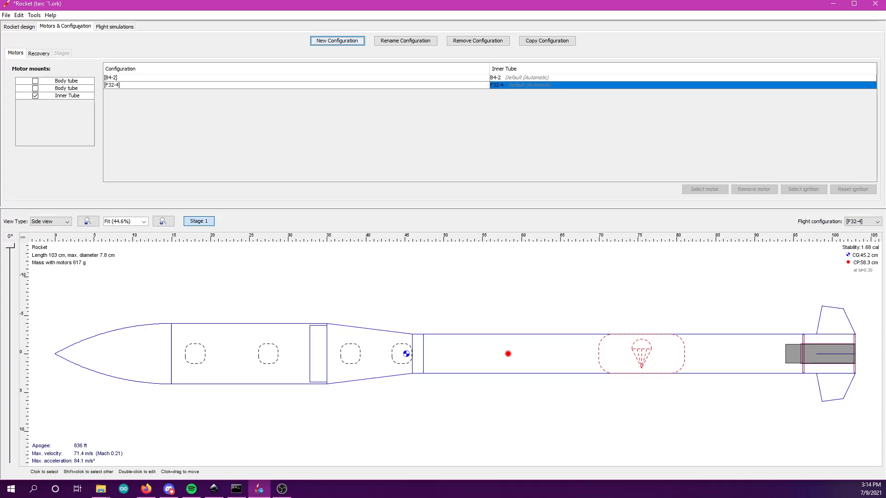
{"action": "left_click", "coordinate": [114, 26]}
{"action": "left_click", "coordinate": [336, 41]}
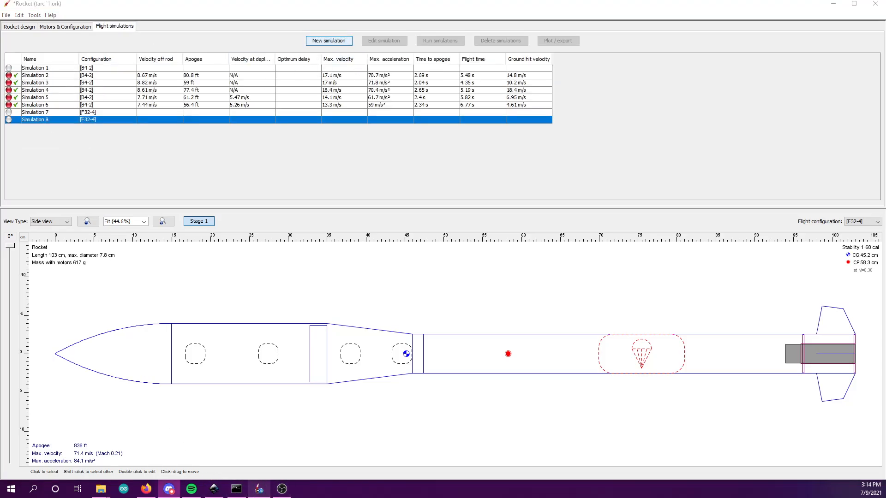
{"action": "left_click", "coordinate": [259, 489]}
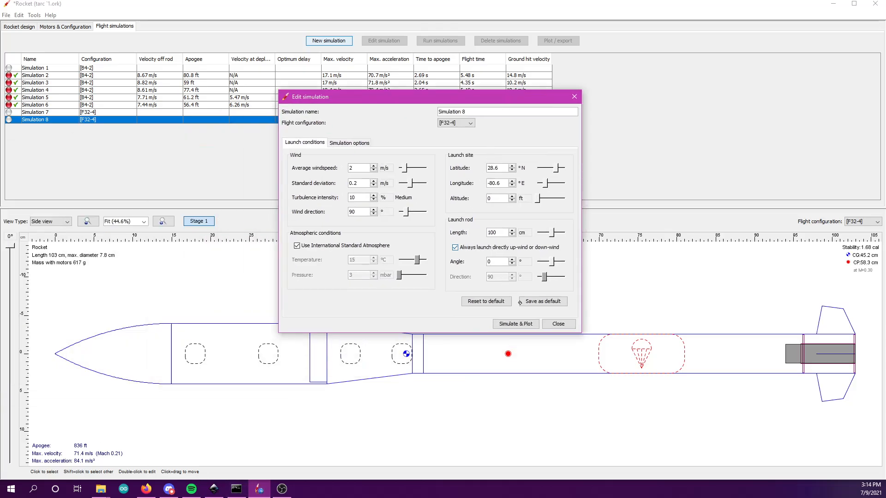
{"action": "left_click", "coordinate": [511, 324]}
{"action": "left_click", "coordinate": [511, 324]}
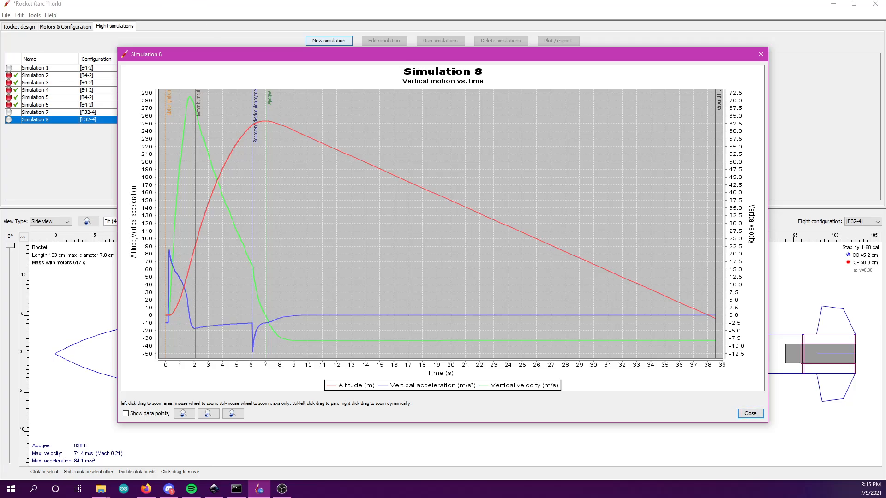
{"action": "key", "text": "alt+Tab"}
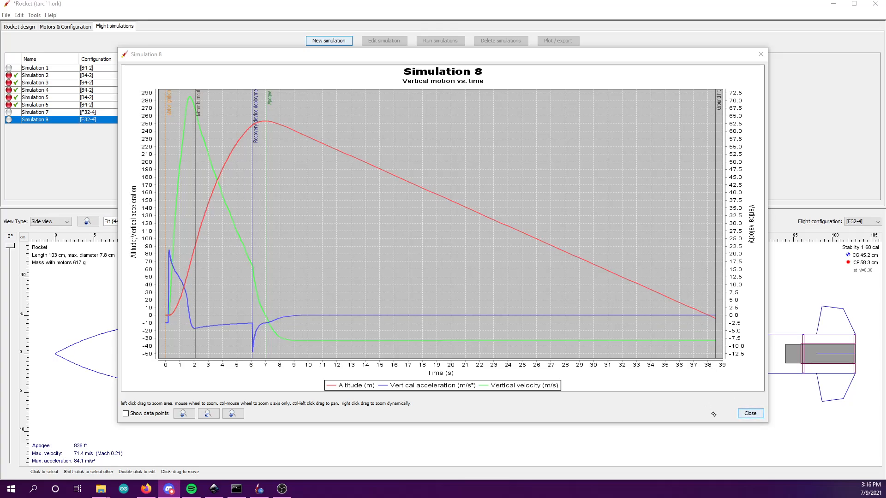
{"action": "left_click", "coordinate": [757, 413]}
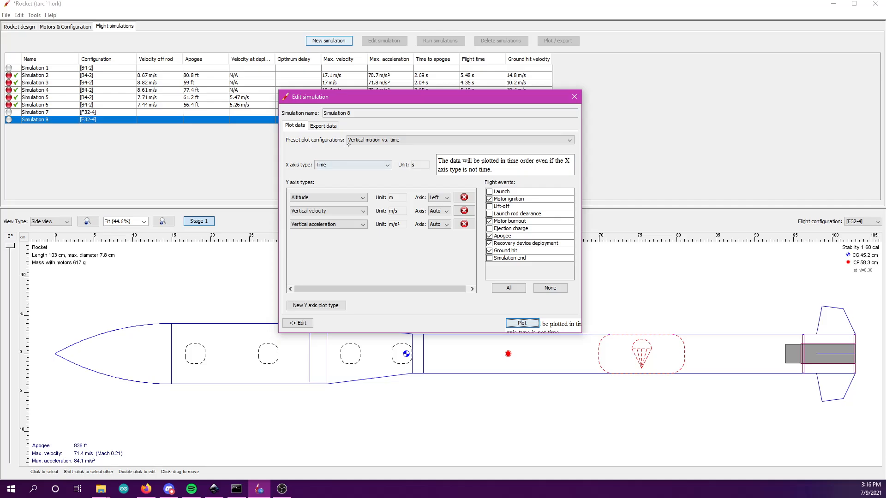
Step: Add Lateral distance as a fourth Y axis type to the simulation plot and view the resulting custom graph
{"action": "left_click", "coordinate": [308, 305]}
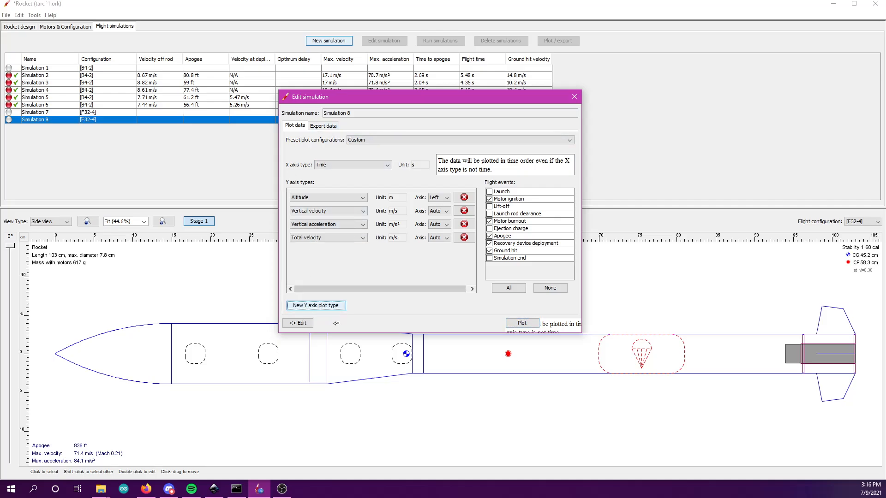
{"action": "left_click", "coordinate": [307, 240]}
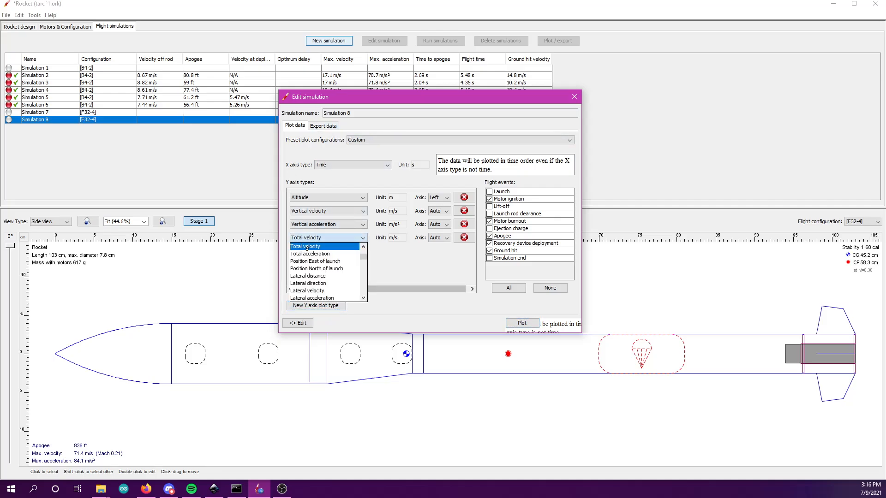
{"action": "left_click", "coordinate": [315, 276]}
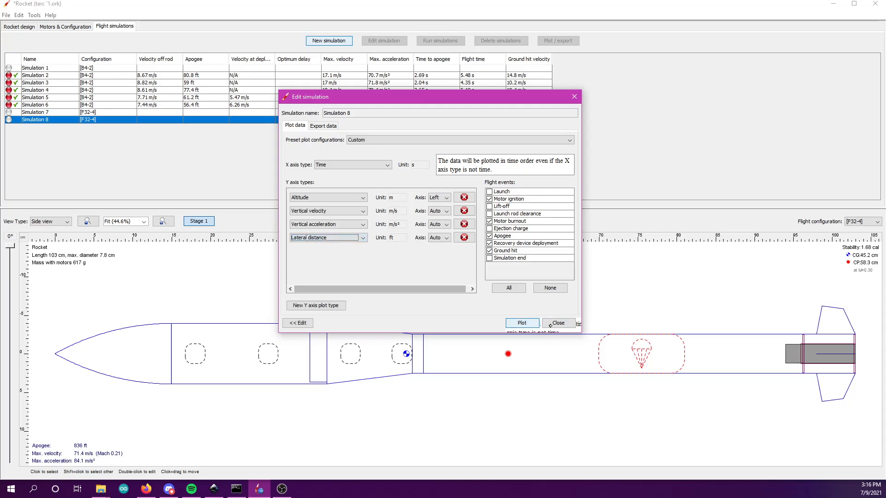
{"action": "left_click", "coordinate": [522, 323]}
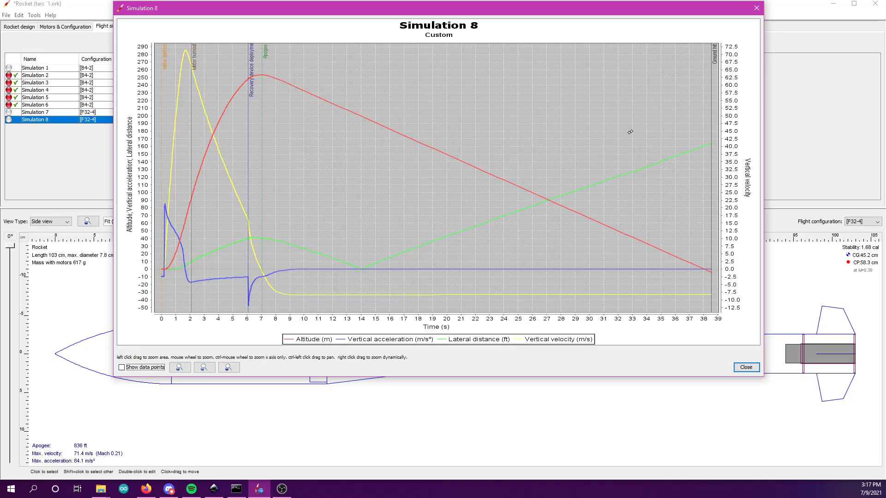
{"action": "left_click", "coordinate": [756, 8]}
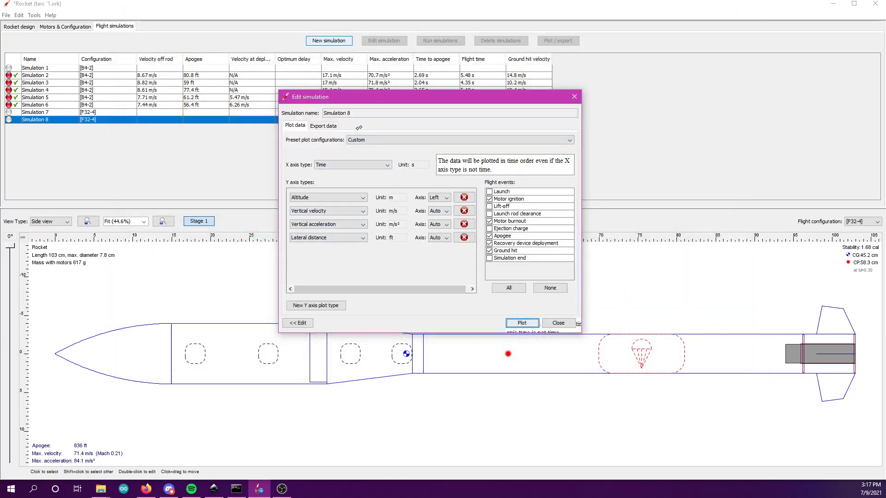
{"action": "left_click", "coordinate": [574, 96]}
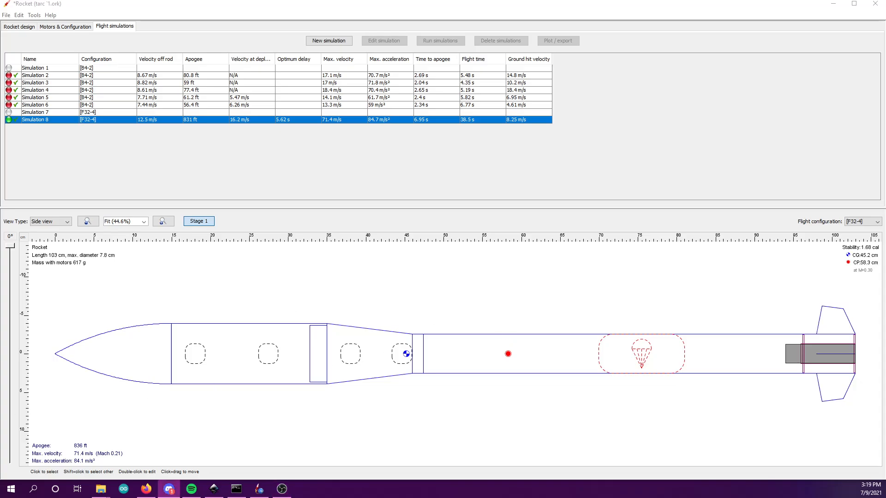
{"action": "left_click", "coordinate": [123, 312]}
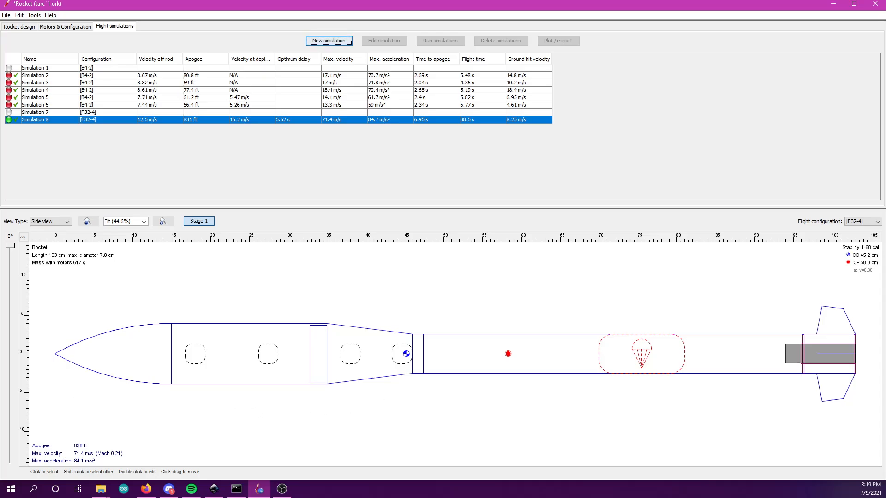
{"action": "key", "text": "alt+Tab"}
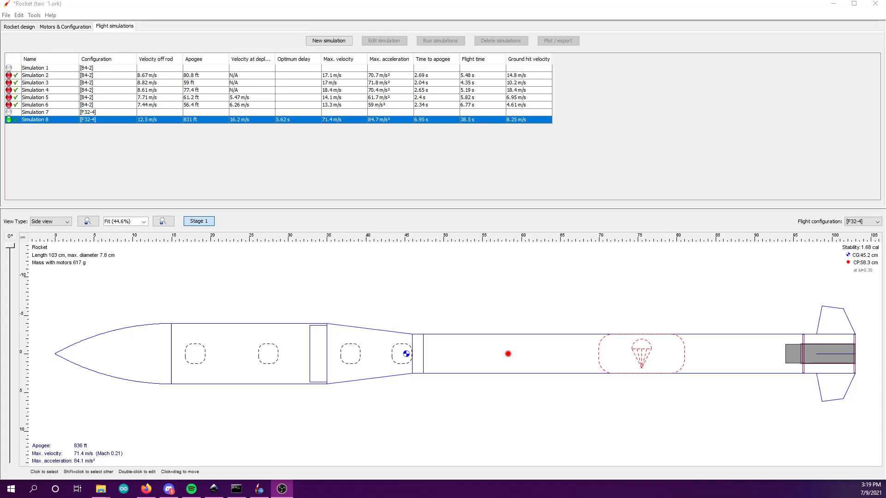